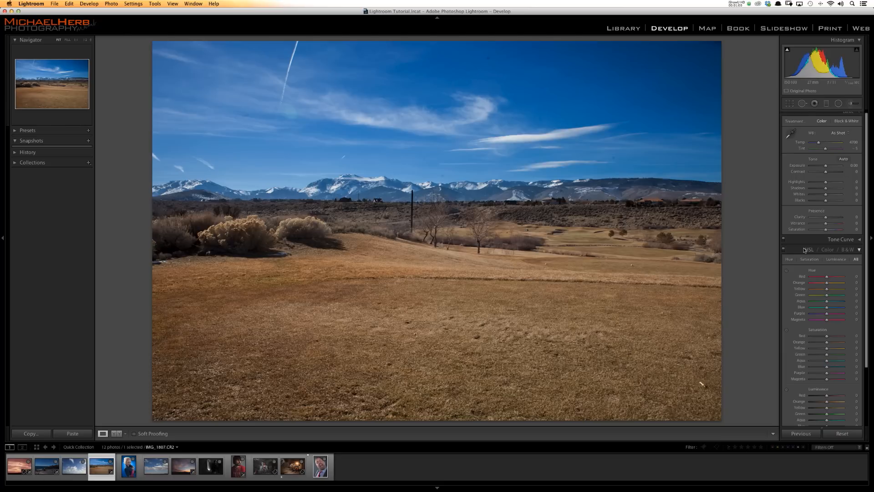
- Shift the dry grass toward green with the hue targeted adjustment, raising orange to about +70 and yellow to +17
left_click(790, 260)
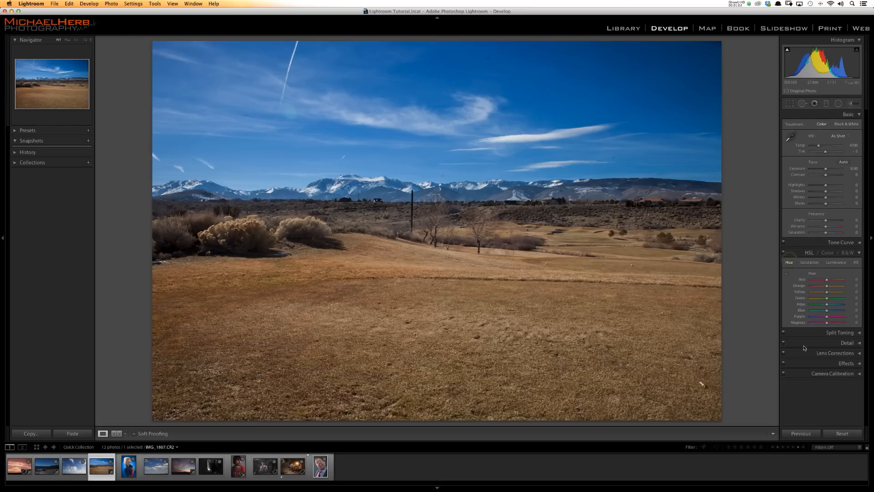
left_click(787, 275)
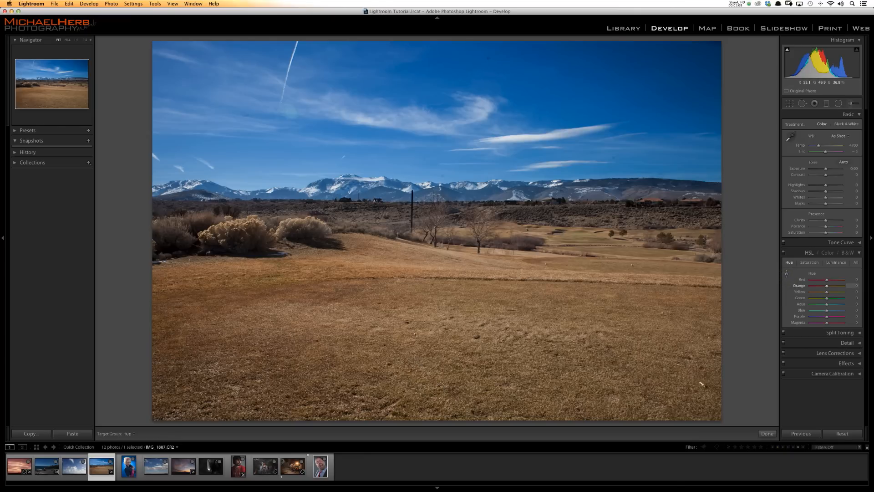
left_click_drag(418, 359, 418, 339)
left_click_drag(418, 376, 418, 349)
left_click_drag(420, 368, 419, 361)
- Compare the grass field photo before and after the hue adjustment
key("backslash")
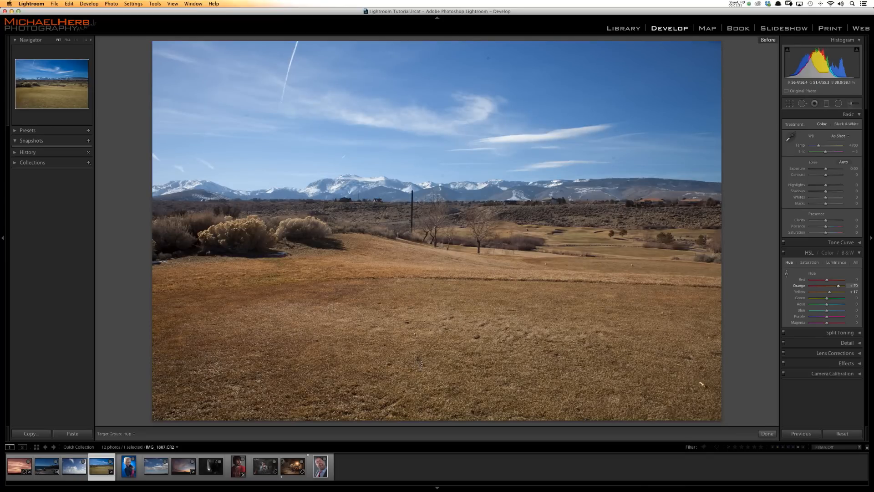
key("backslash")
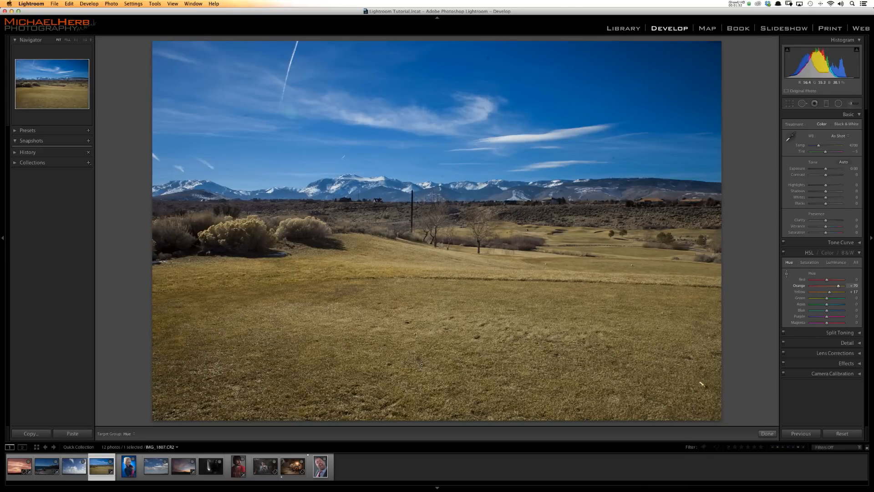
key("backslash")
key("backslash")
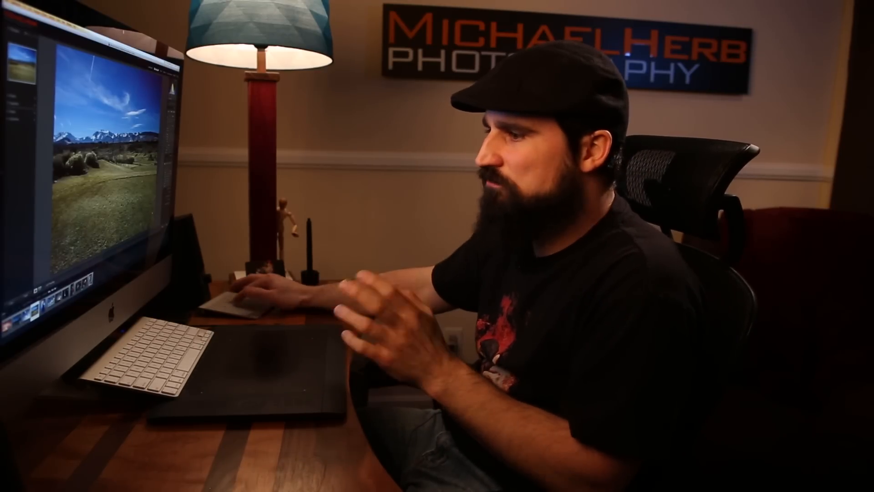
- Darken the blue sky in the desert cloud photo with the luminance targeted adjustment, lowering blue to about -81
left_click(50, 301)
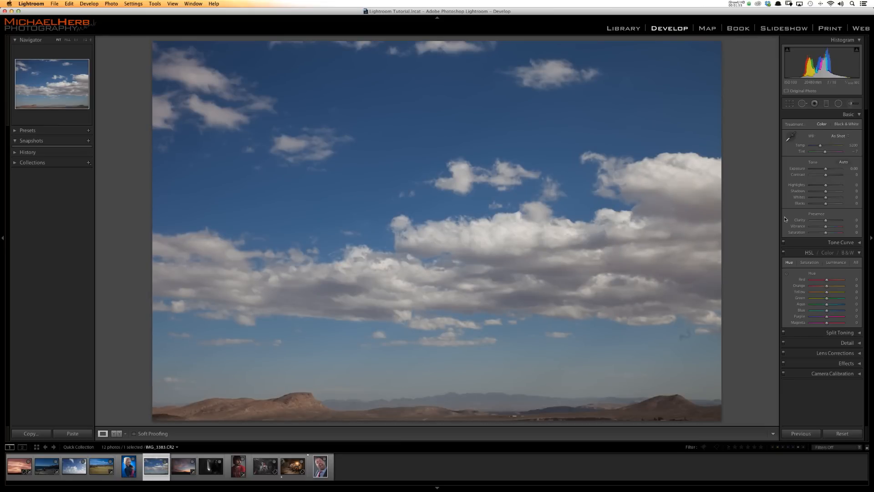
left_click(786, 274)
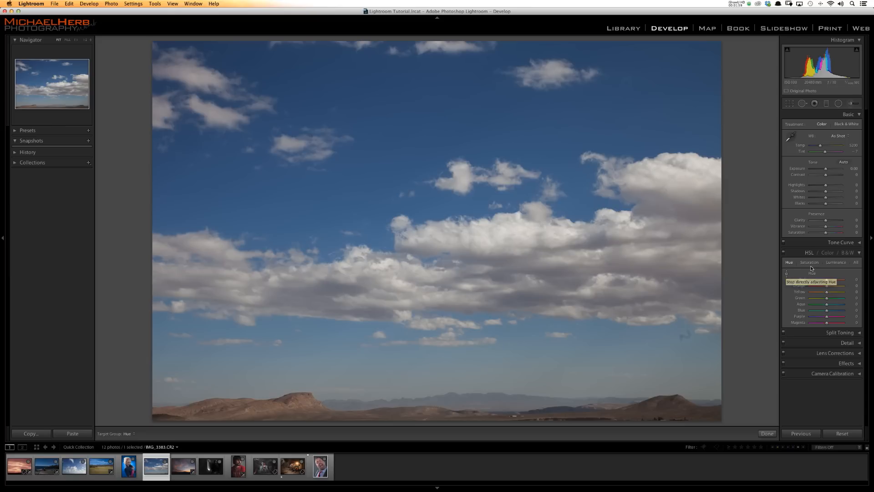
left_click(836, 263)
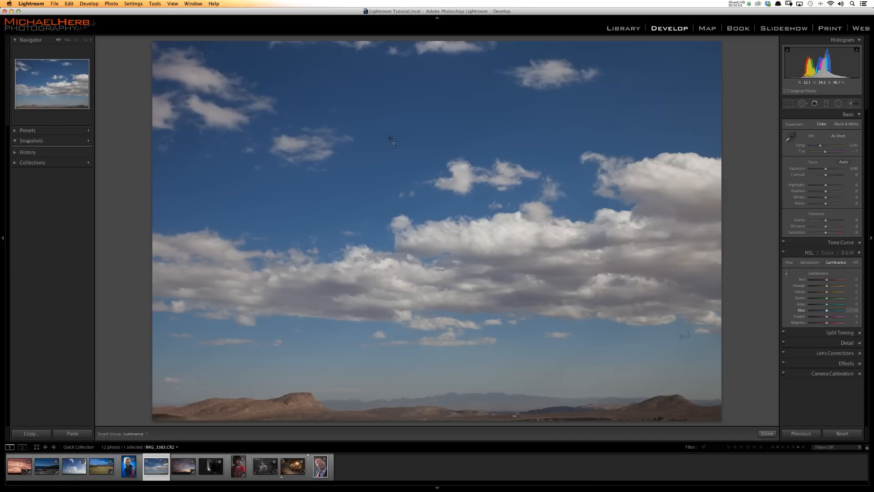
left_click_drag(390, 138, 390, 172)
mouse_move(389, 138)
left_mouse_down()
mouse_move(389, 150)
mouse_move(393, 143)
left_mouse_up()
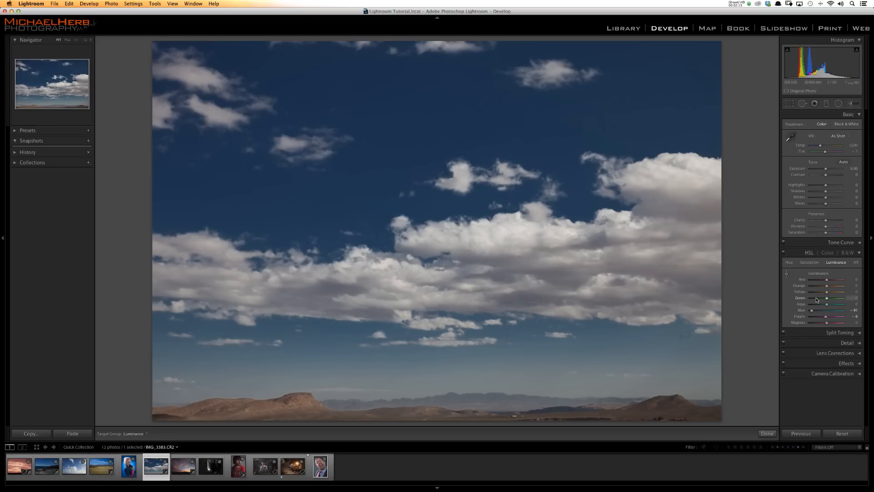
- Reset the luminance adjustments and try changing the sky's blue with the saturation targeted adjustment instead
key("alt")
left_click(823, 274)
left_click(810, 262)
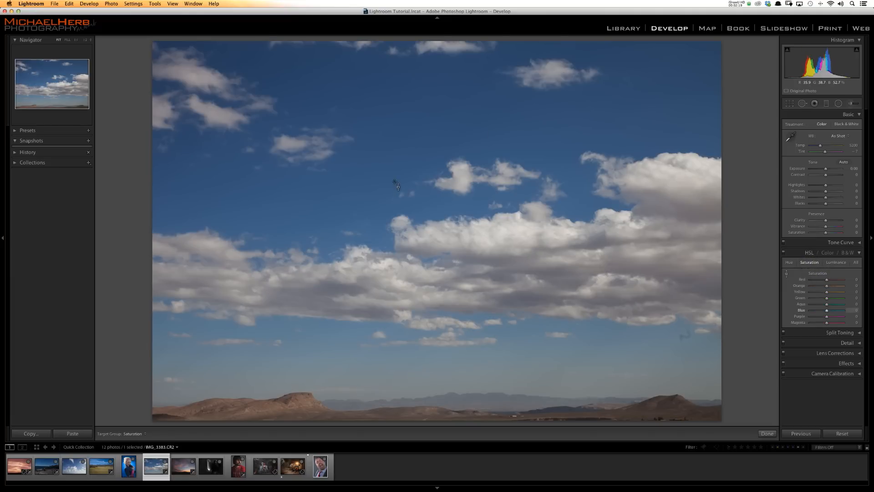
left_click_drag(394, 182, 394, 181)
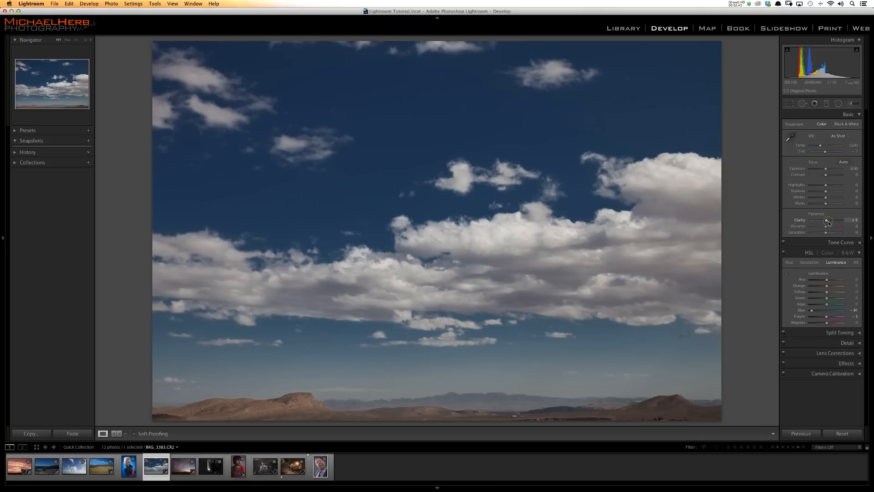
- Set clarity, vibrance and contrast to +27 each on the desert cloud photo
left_click_drag(826, 222, 829, 227)
left_click_drag(826, 178, 830, 177)
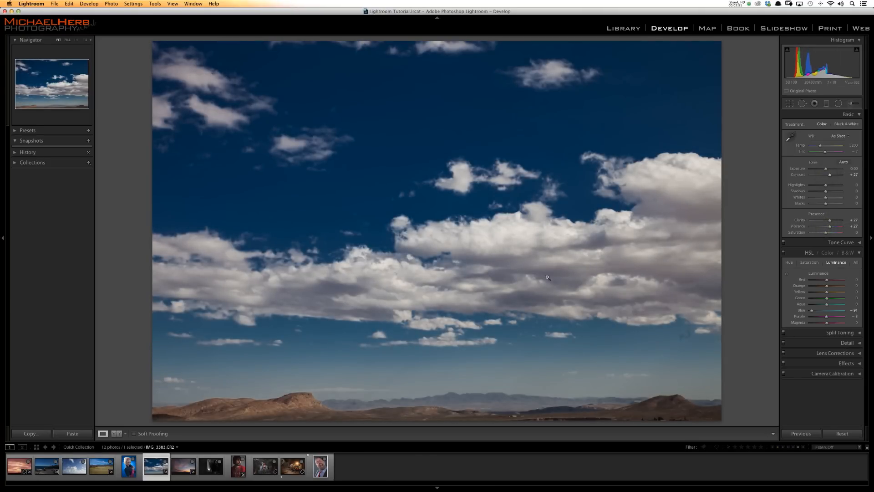
left_click(474, 307)
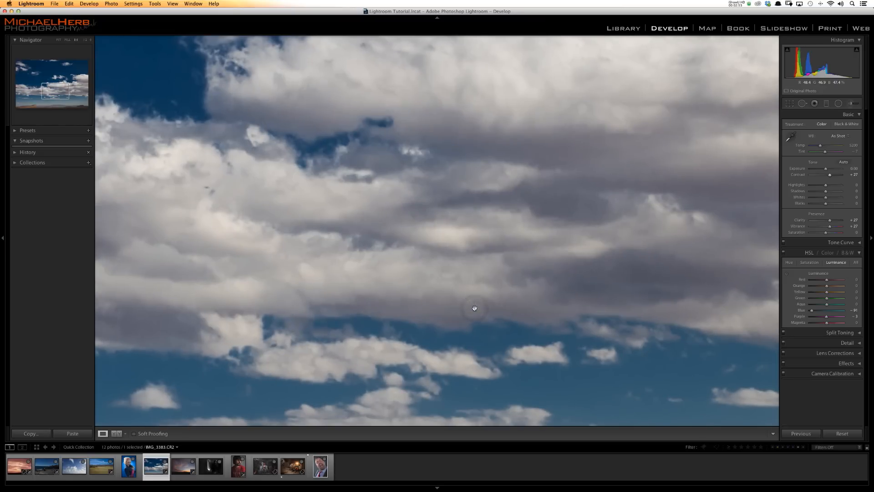
left_click(474, 308)
- Compare the desert cloud photo before and after the edits
key("backslash")
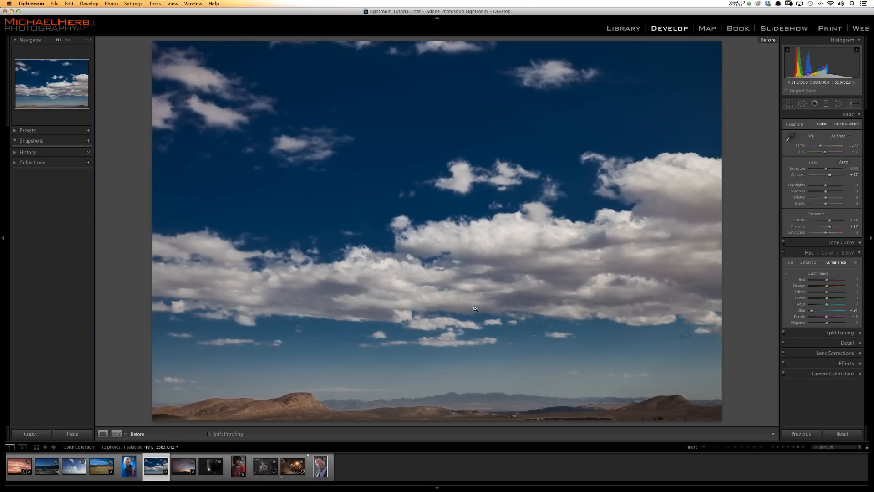
key("backslash")
key("backslash")
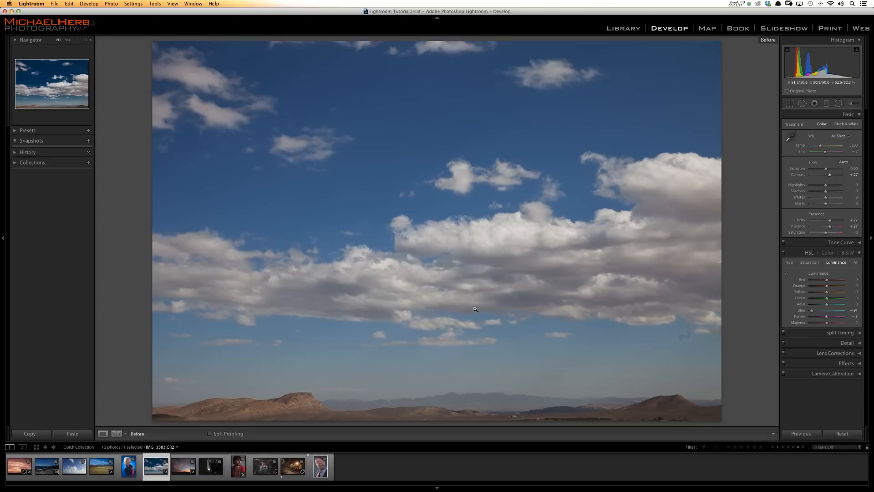
key("backslash")
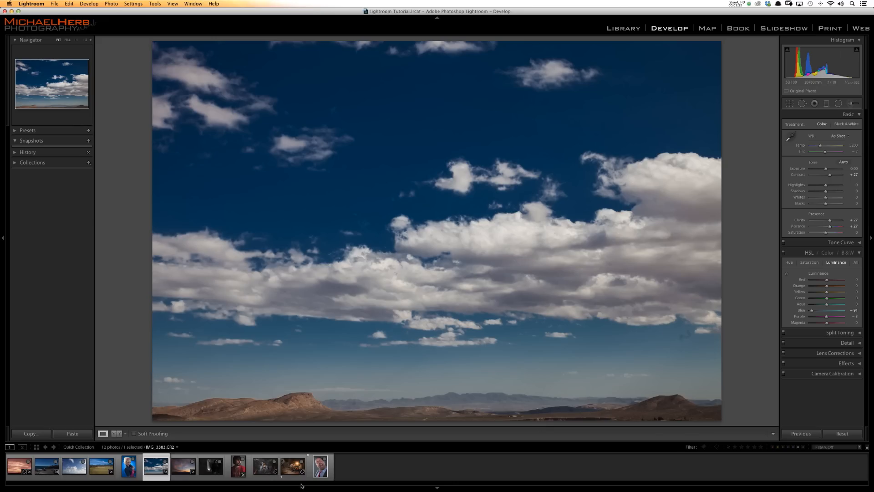
- Reduce the red skin tones on the man's cheek in the studio portrait with the saturation targeted adjustment, and compare before and after
left_click(321, 469)
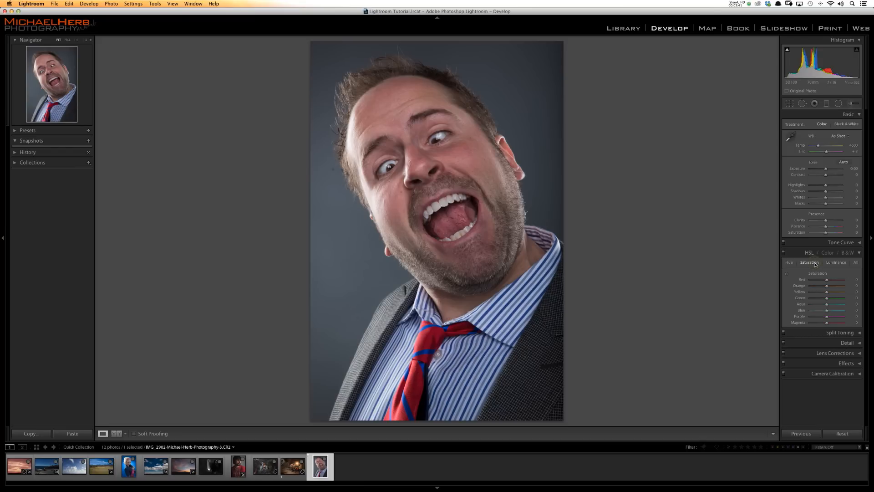
left_click(786, 275)
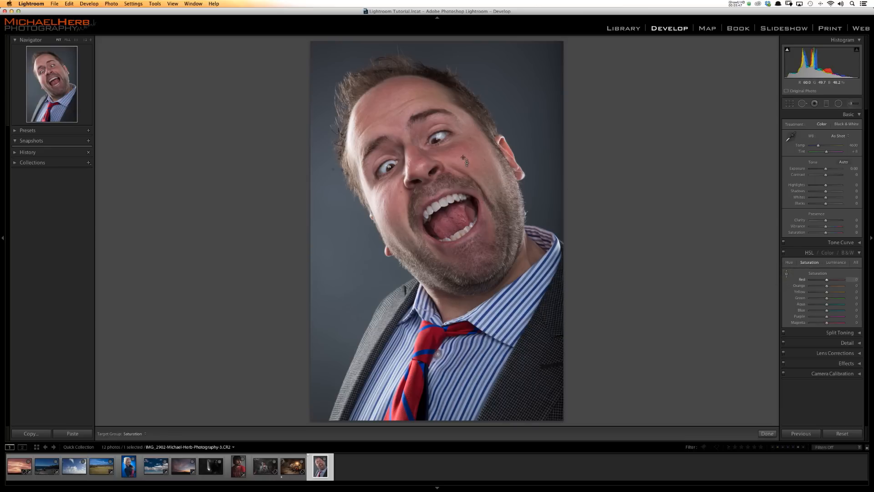
left_click_drag(456, 152, 456, 154)
key("backslash")
key("backslash")
key("backslash")
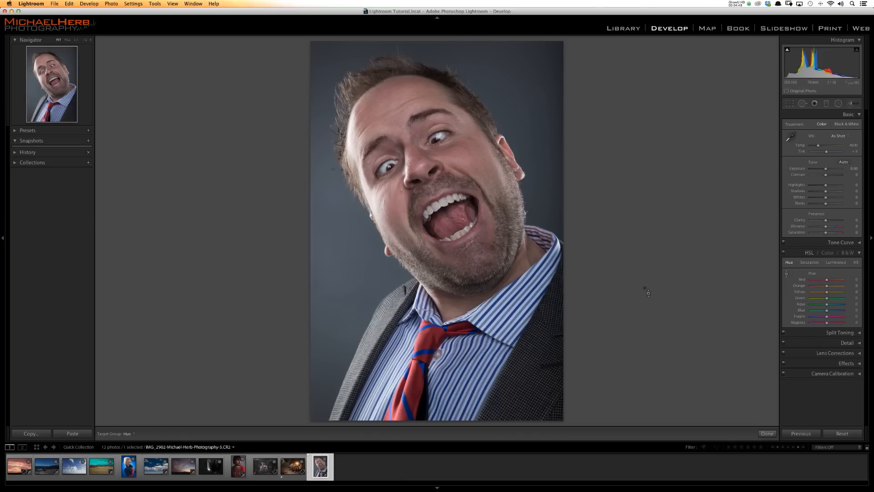
- Shift the blue shirt stripes toward purple with the hue targeted adjustment, raising blue to about +46 and purple to about +14
left_click(786, 273)
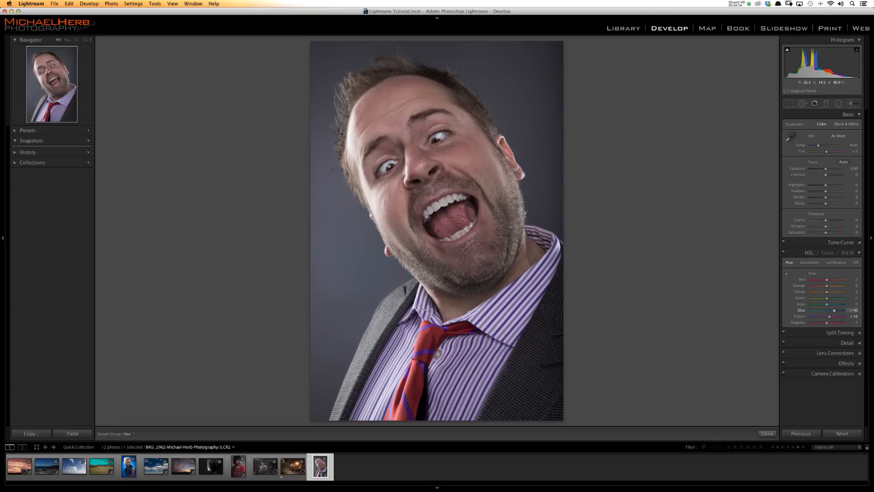
left_click_drag(437, 353, 436, 354)
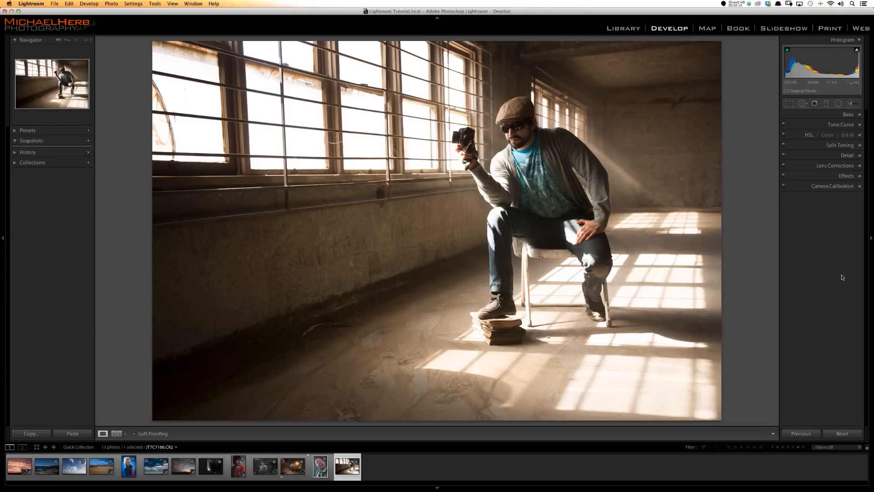
- Split-tone the seated photographer photo with yellow highlights (hue 52, saturation 64), blue shadows (hue 215, saturation 50) and balance +7
left_click(858, 146)
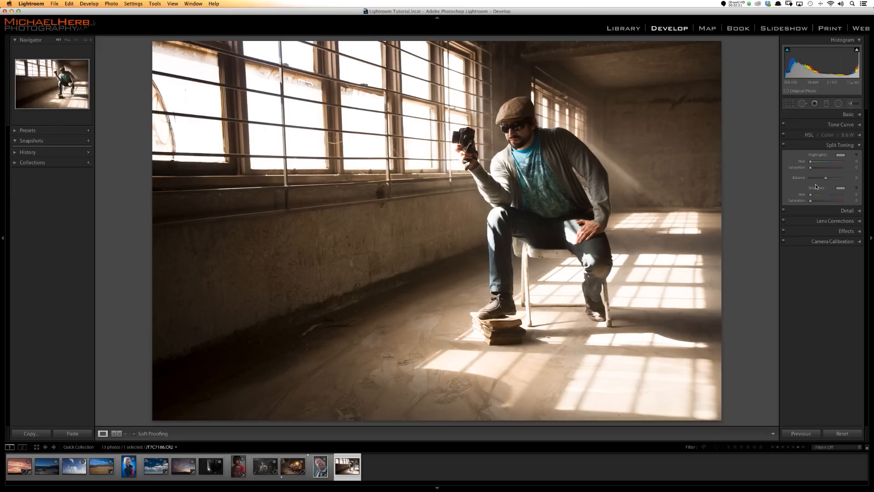
left_click(840, 156)
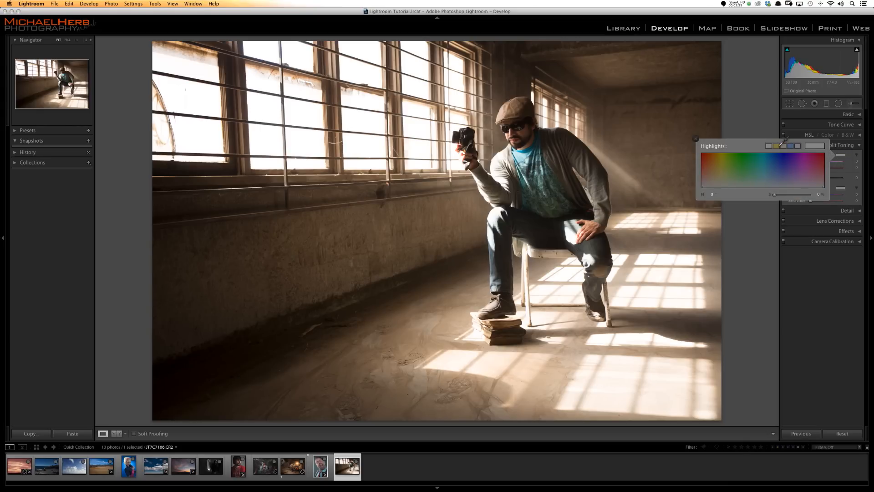
left_click(779, 147)
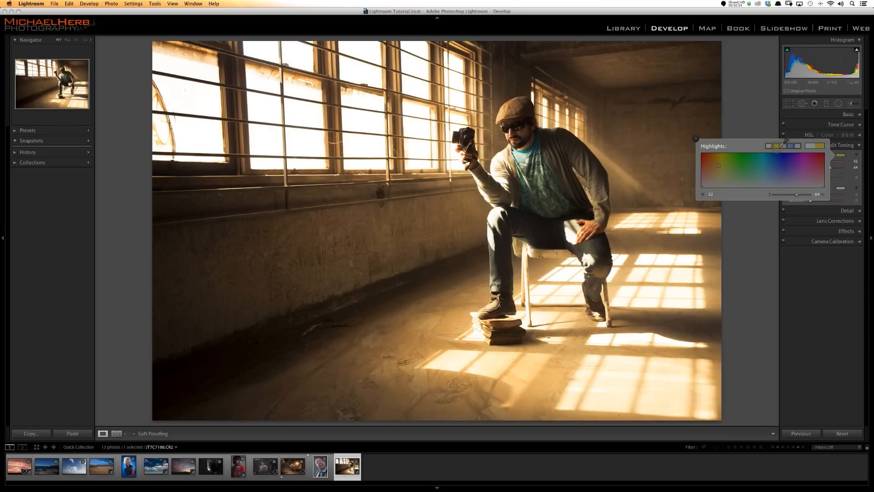
left_click(840, 189)
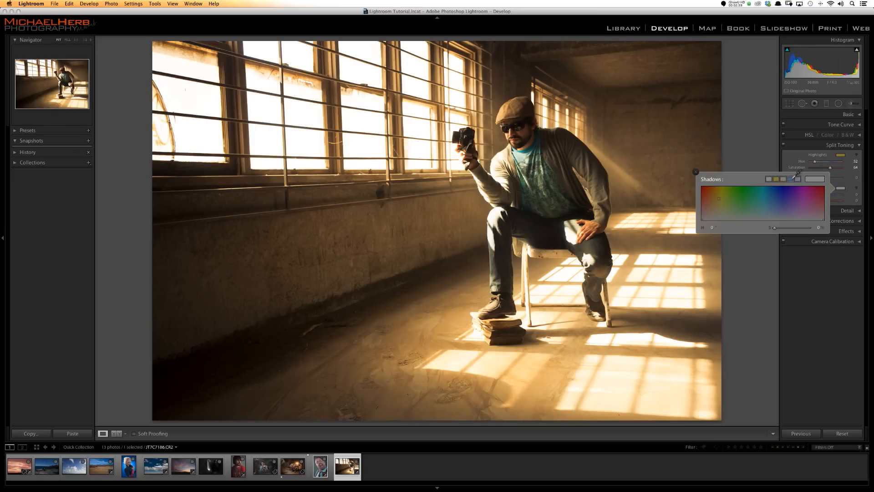
left_click(794, 177)
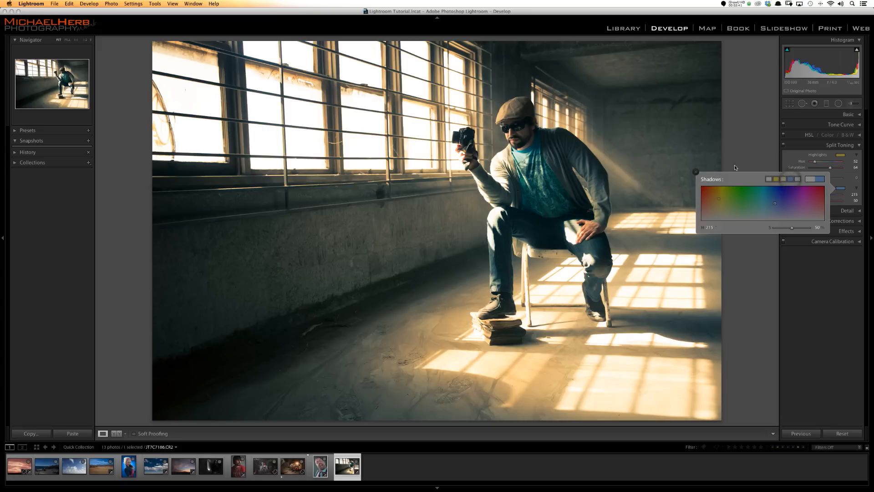
left_click(695, 172)
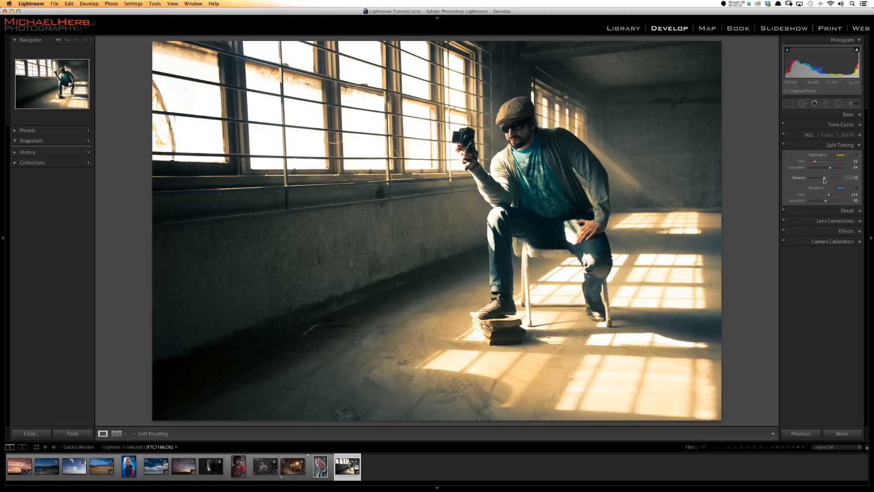
mouse_move(824, 180)
left_mouse_down()
mouse_move(817, 180)
mouse_move(839, 179)
mouse_move(813, 181)
mouse_move(827, 181)
left_mouse_up()
- Try the split toning in black and white with the balance at +100, and restore the color treatment
left_click(848, 114)
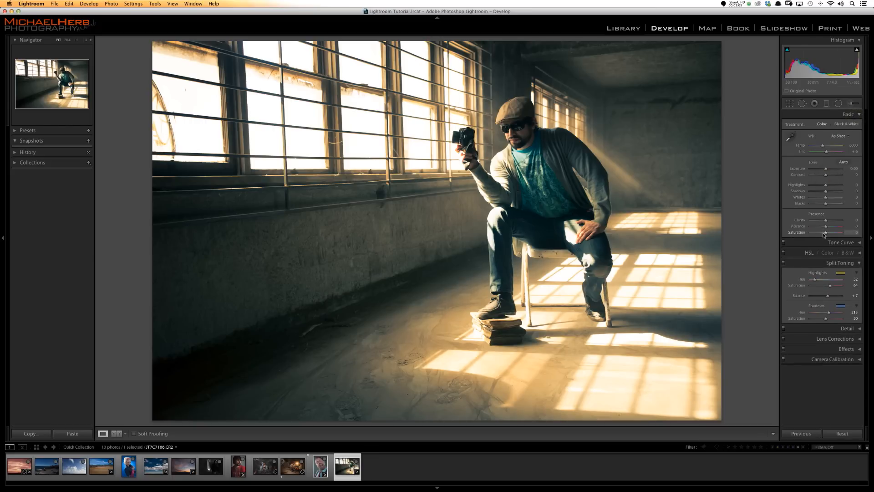
key("v")
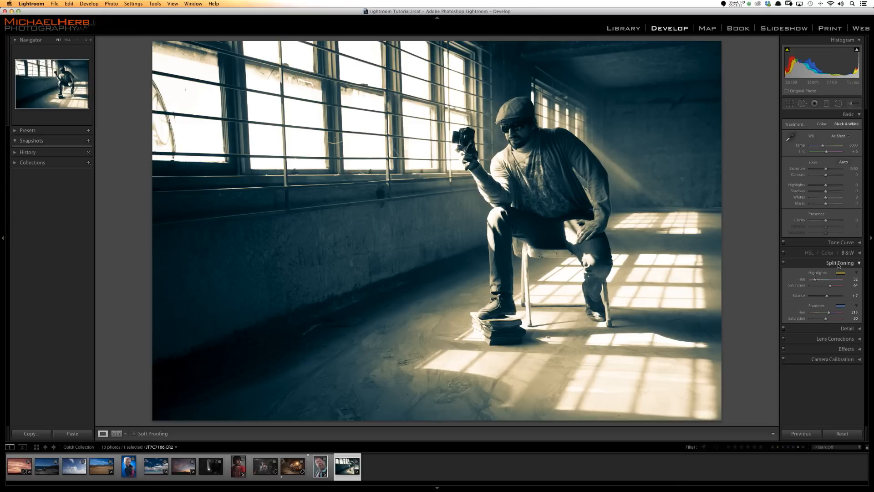
left_click_drag(827, 297, 855, 293)
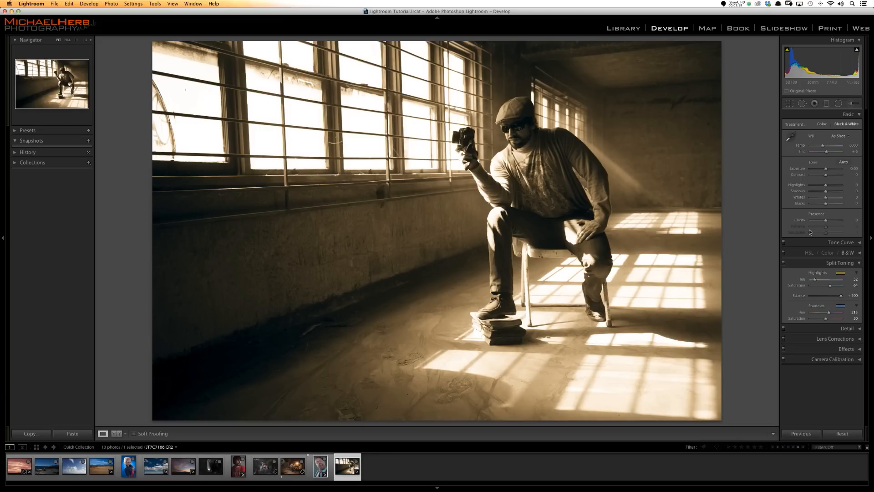
key("v")
- Set the split toning balance to +27 and add film grain with an amount of 39
left_click_drag(837, 295, 830, 296)
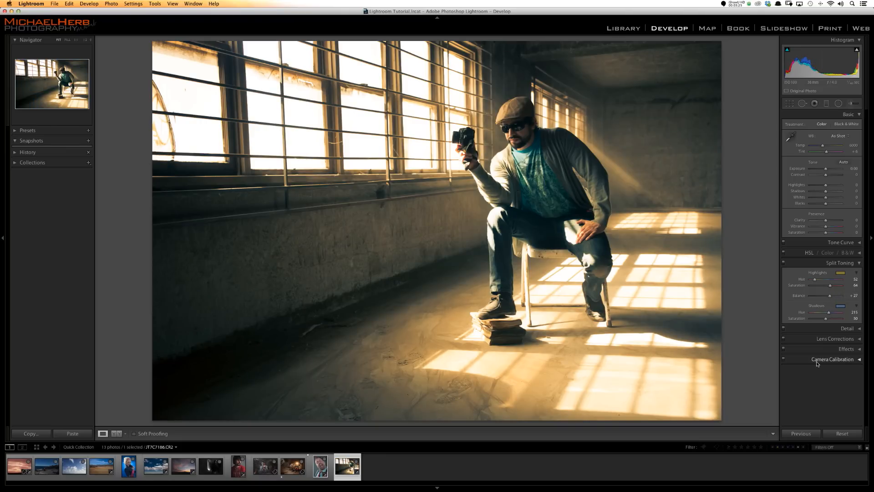
left_click(840, 348)
left_click_drag(810, 404, 824, 405)
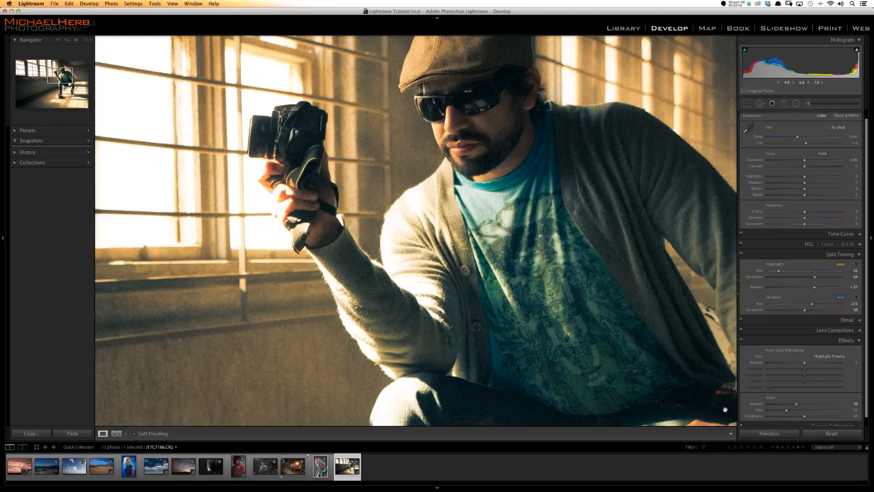
left_click_drag(735, 406, 780, 406)
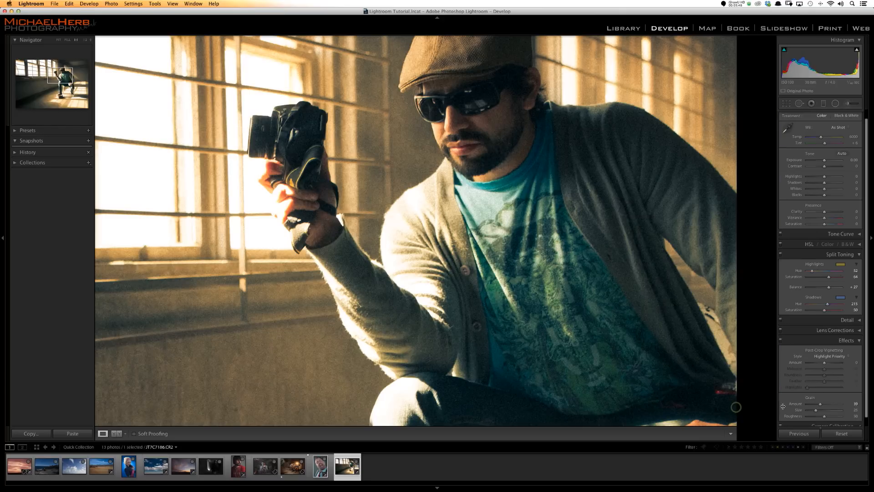
left_click(456, 125)
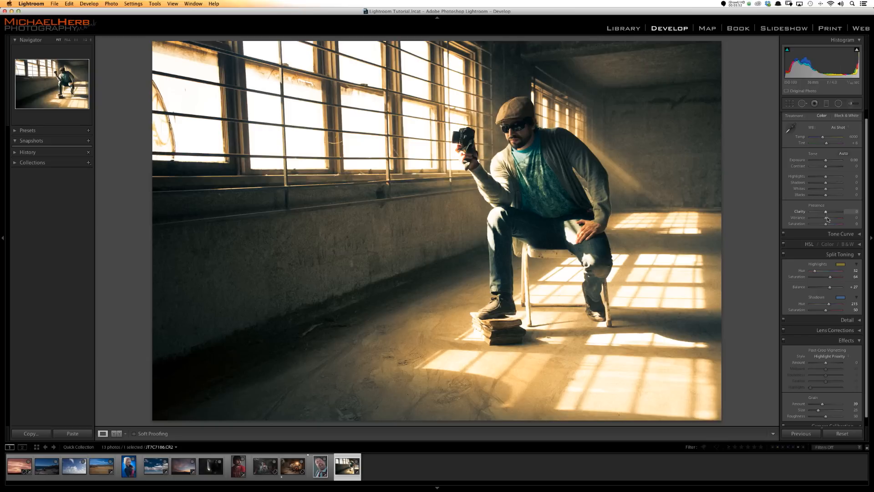
- Try different split toning highlight colors, ending at yellow with hue 60 and saturation 60
left_click(840, 265)
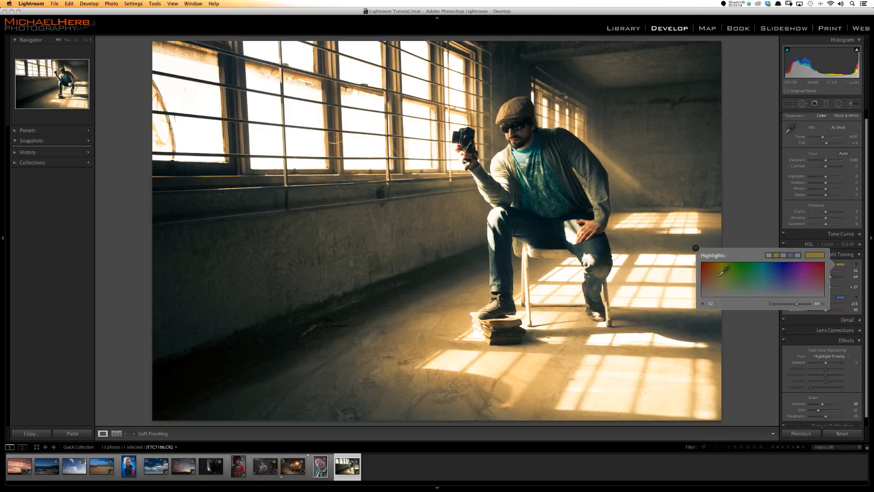
mouse_move(718, 272)
left_mouse_down()
mouse_move(717, 255)
mouse_move(721, 265)
left_mouse_up()
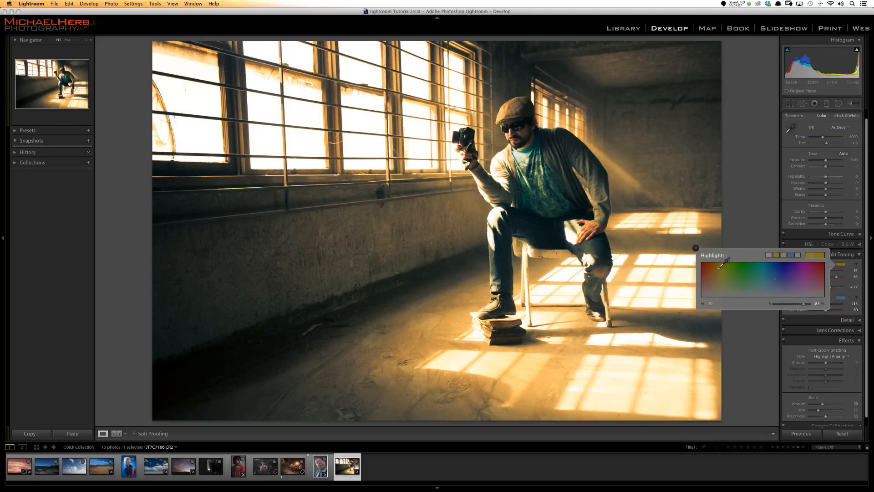
mouse_move(721, 266)
left_mouse_down()
mouse_move(720, 298)
mouse_move(717, 272)
mouse_move(706, 263)
mouse_move(725, 267)
left_mouse_up()
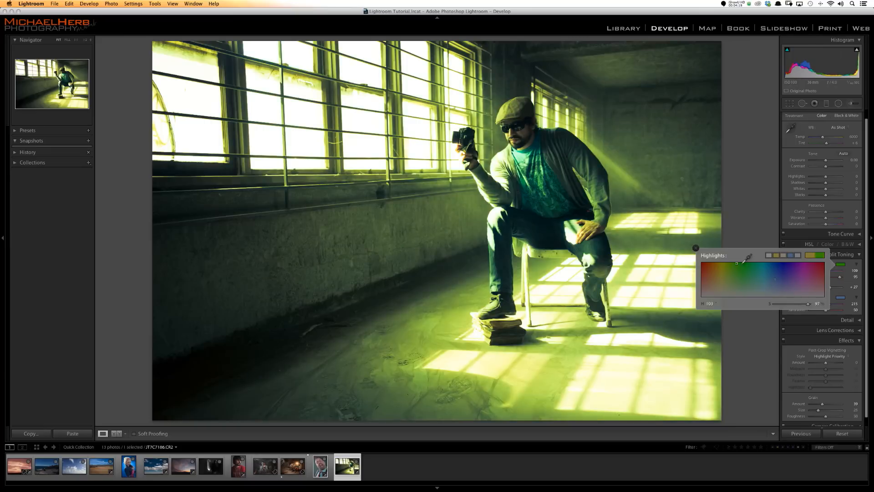
left_click_drag(745, 259, 721, 275)
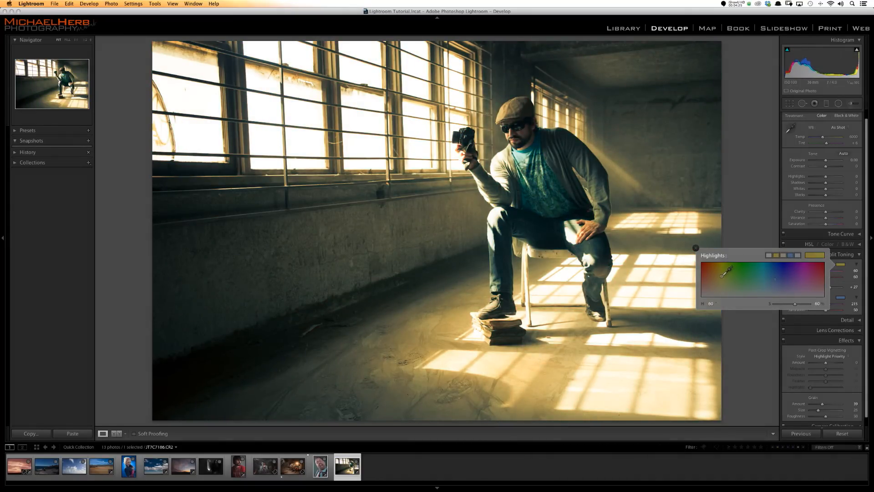
- Swap the split toning colors, using blue highlights (hue 215, saturation 50) and yellow shadows (hue 52, saturation 64)
left_click(696, 249)
left_click(841, 265)
left_click(790, 255)
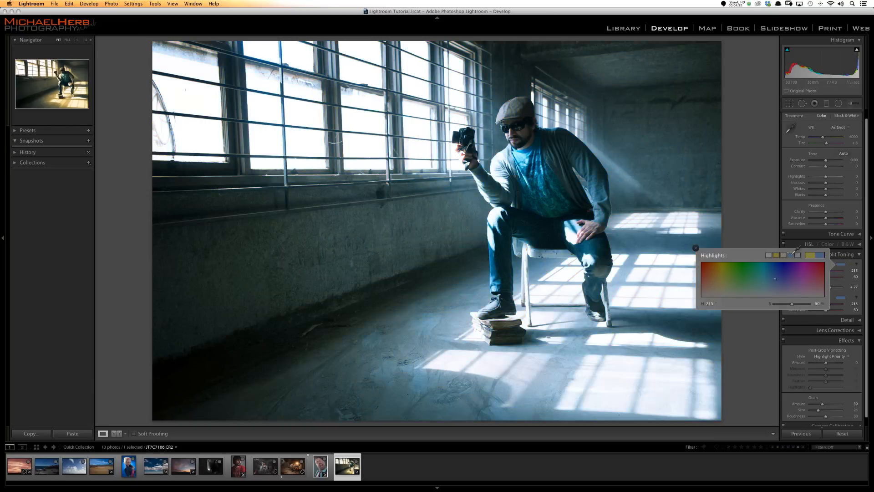
left_click(841, 297)
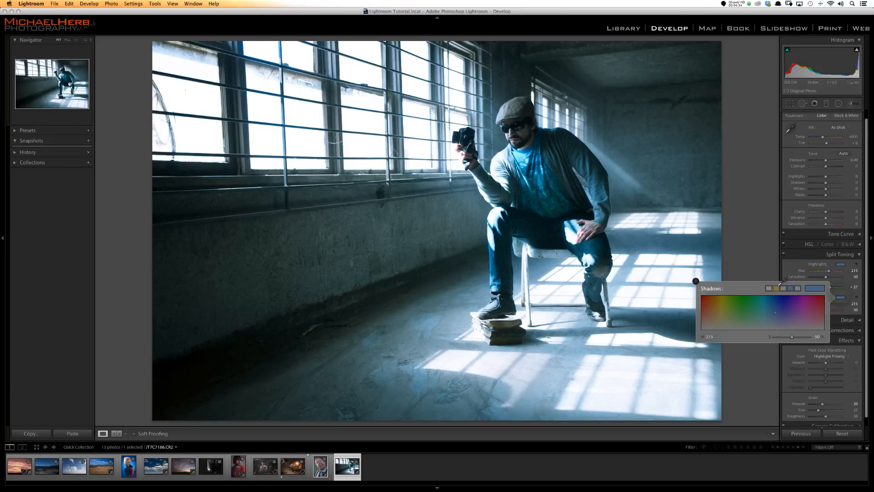
left_click(776, 288)
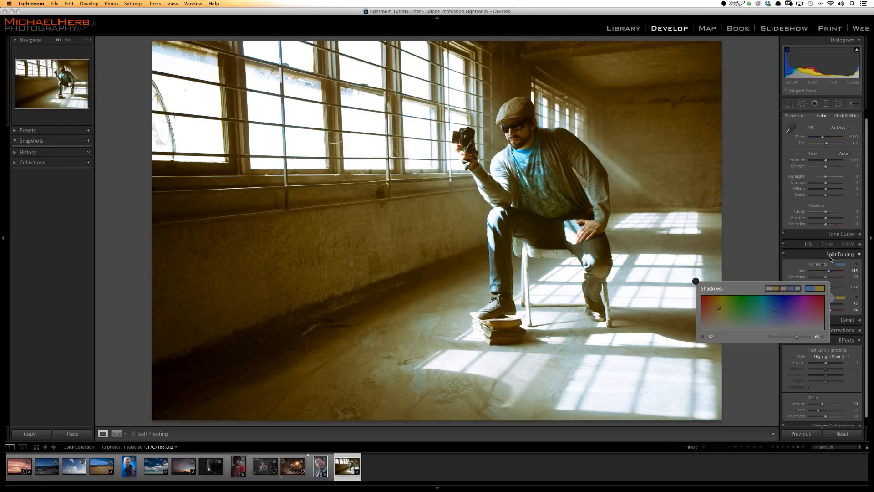
- Close the shadows color picker and compare the toned photo with its unedited version twice
key("Escape")
key("backslash")
key("backslash")
key("backslash")
key("backslash")
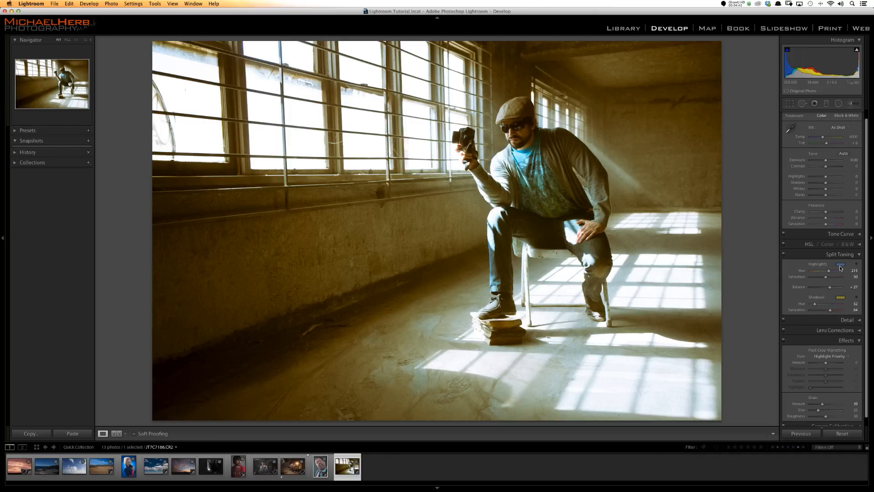
- Return the split toning highlights to yellow (hue 52, saturation 64) and open the shadows color picker
left_click(840, 265)
left_click(776, 256)
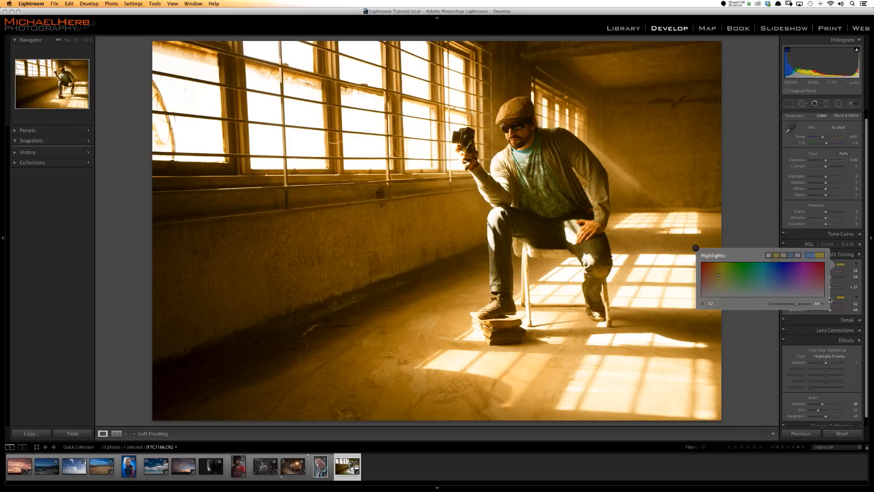
left_click(840, 297)
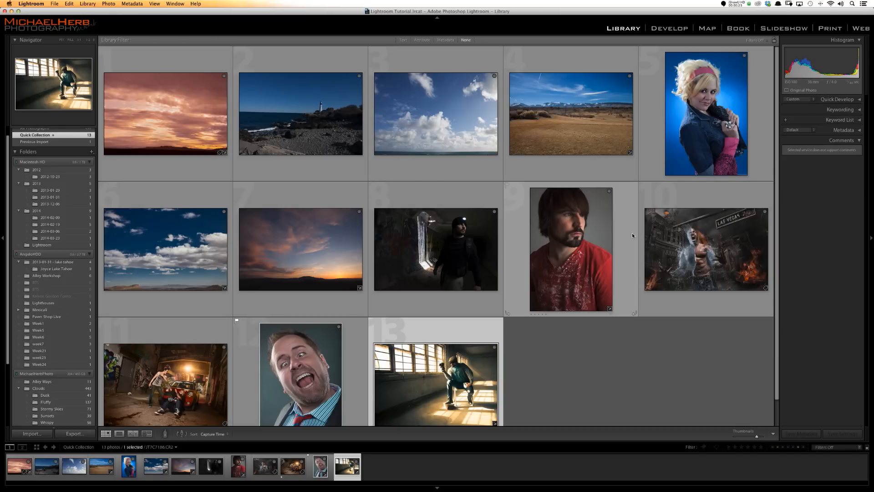
- Open the portrait of the man in the red shirt for developing and show its Detail settings
double_click(580, 245)
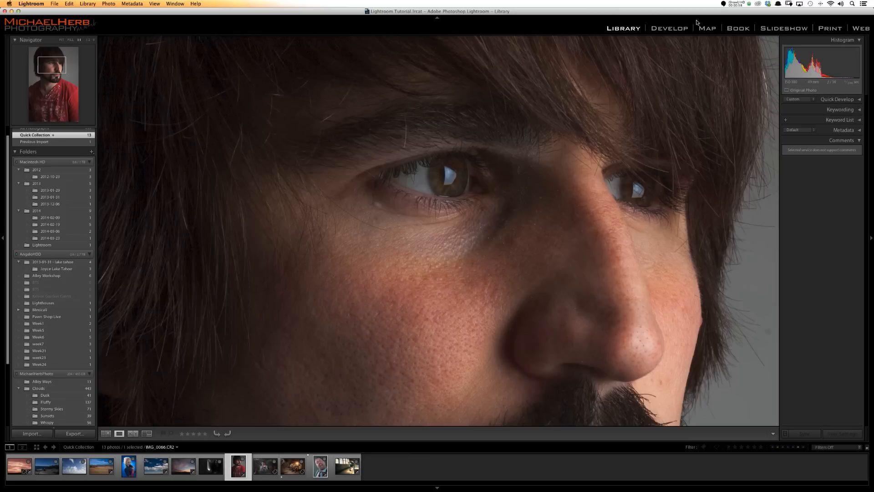
left_click(676, 29)
scroll(848, 302, "down", 1)
scroll(837, 260, "down", 1)
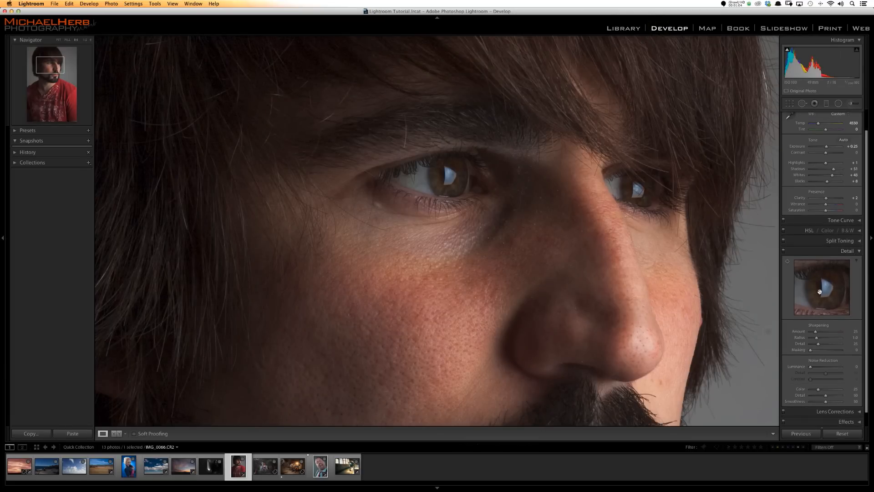
- Center the detail preview on the man's eye and raise the sharpening amount to 150
mouse_move(812, 283)
left_mouse_down()
mouse_move(815, 264)
mouse_move(811, 278)
left_mouse_up()
left_click(812, 277)
left_click(812, 278)
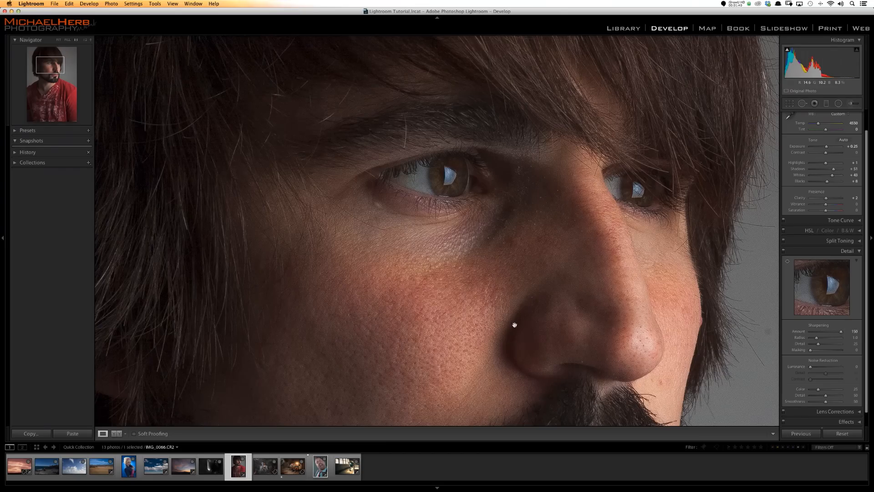
- Set the portrait's sharpening radius to 3.0 and detail to 47 while checking the eyes and skin
left_click_drag(480, 130, 519, 206)
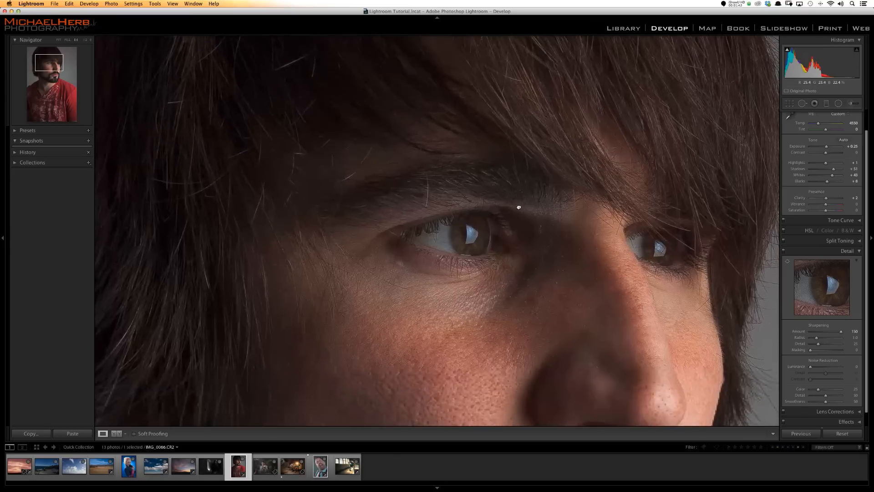
left_click_drag(519, 251, 519, 219)
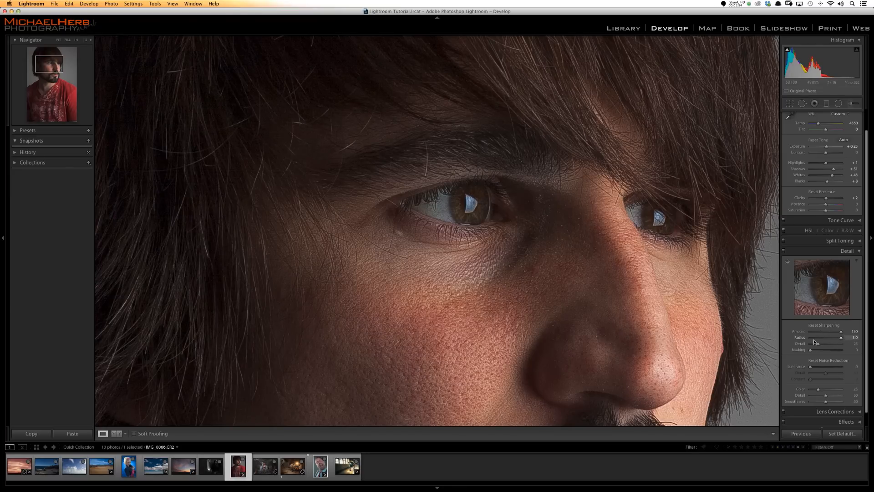
left_click_drag(838, 339, 834, 338)
left_click_drag(818, 346, 826, 346)
- Set the sharpening masking to 50 using the mask preview over the whole portrait
left_click(810, 349, "alt")
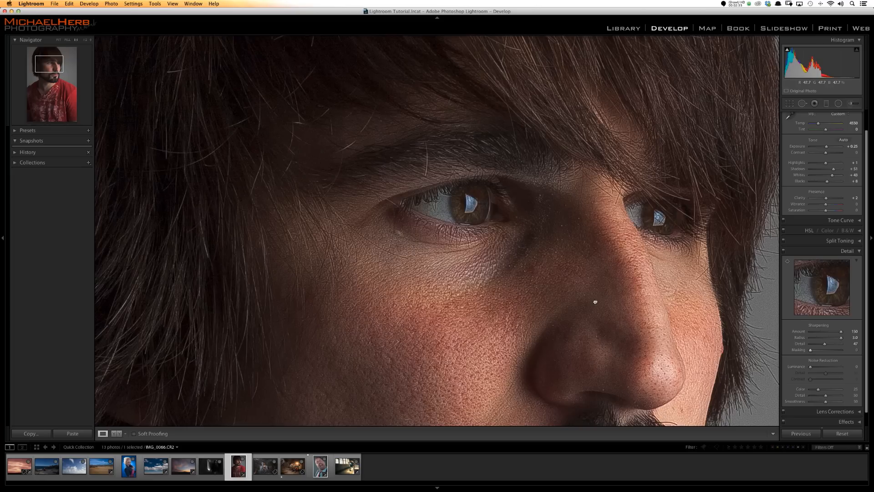
left_click(595, 302)
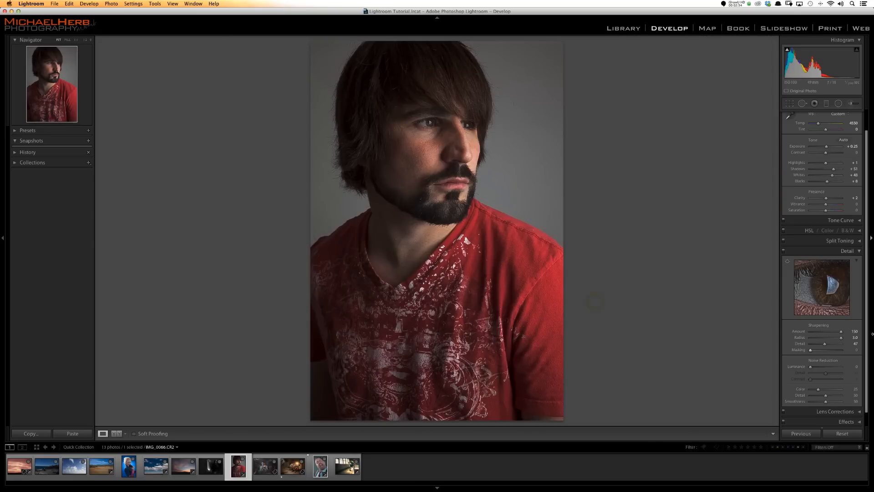
left_click(810, 350, "alt")
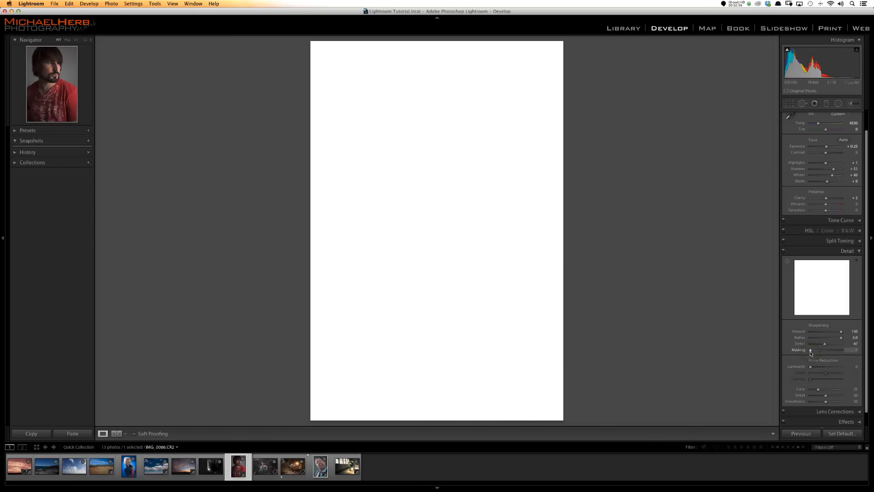
left_click_drag(811, 352, 813, 352)
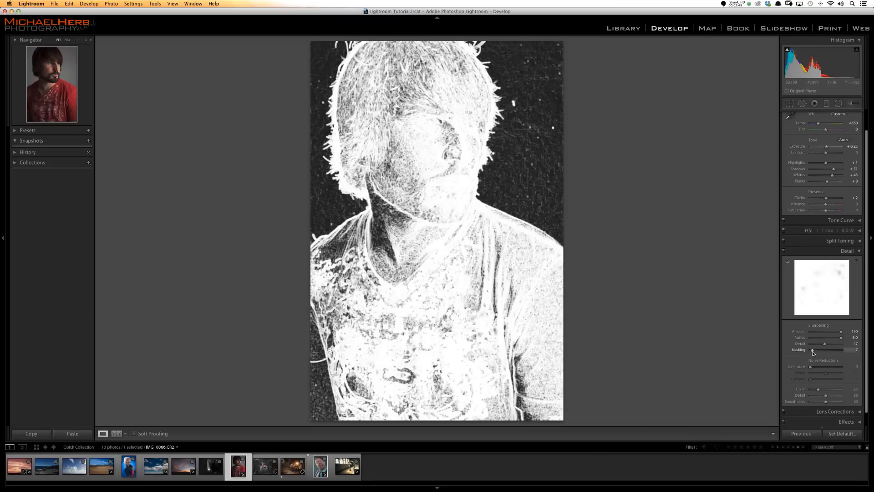
left_click_drag(811, 350, 854, 354)
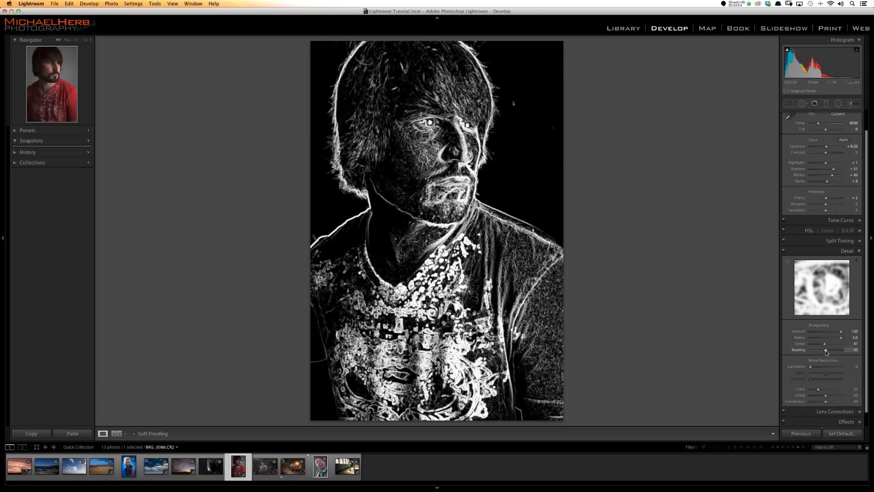
left_click_drag(826, 352, 826, 352)
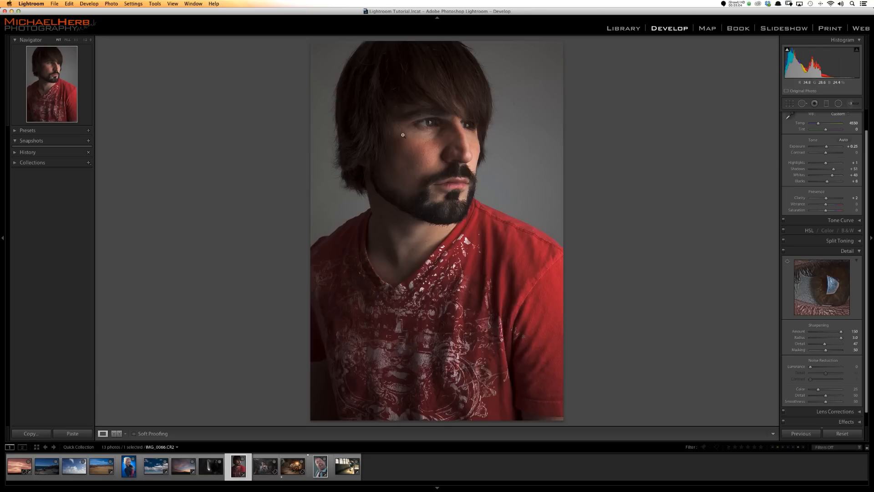
- Compare the face close-up with and without the Detail adjustments, and reduce the sharpening amount to about 61
left_click(414, 112)
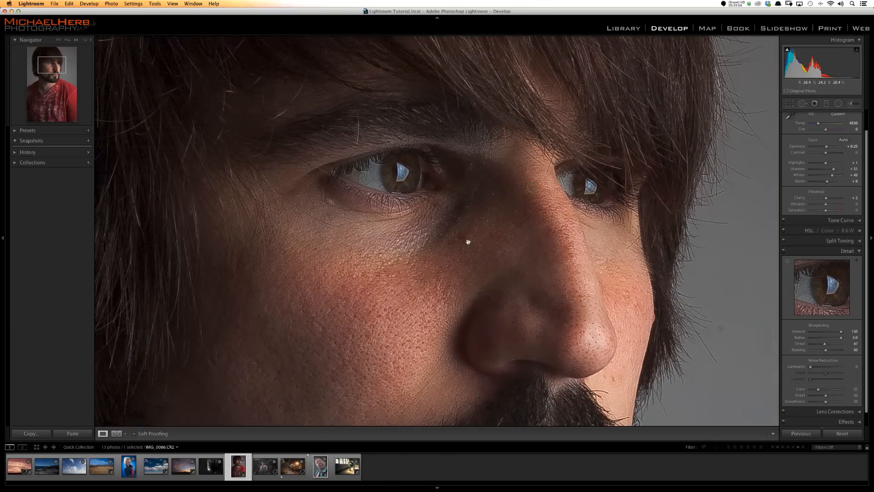
left_click(784, 250)
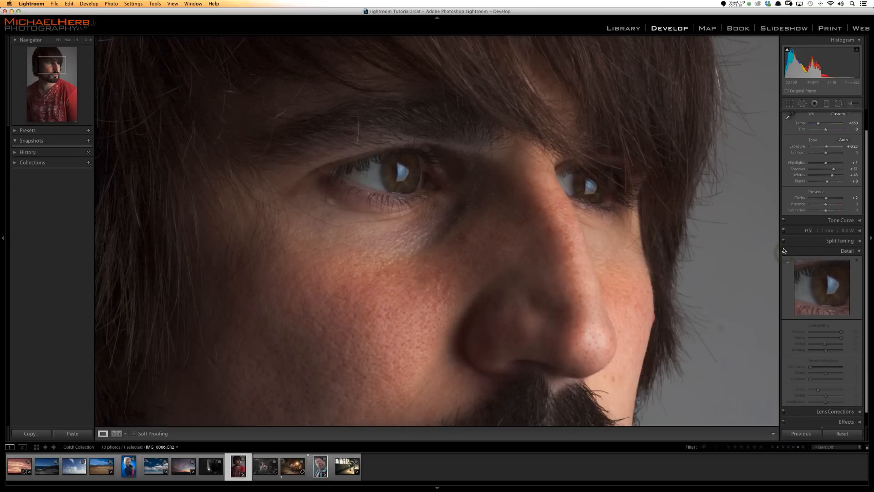
scroll(783, 250, "up", 1)
left_click(783, 270)
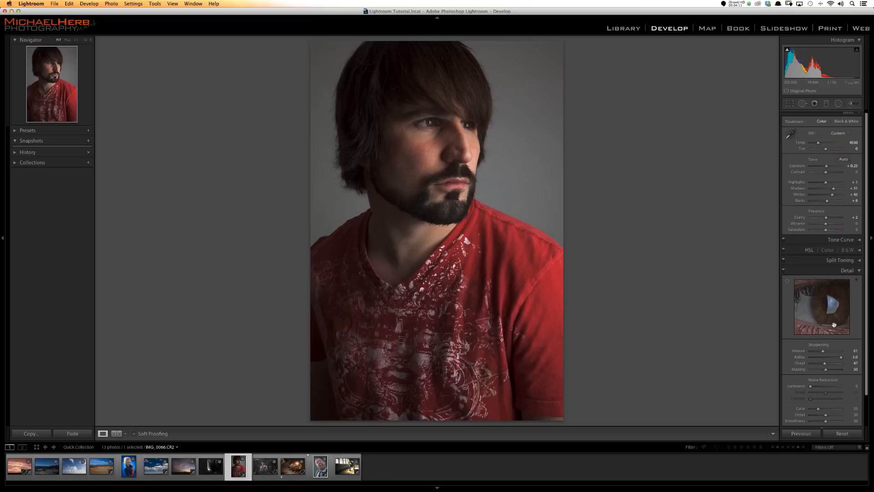
scroll(834, 324, "down", 1)
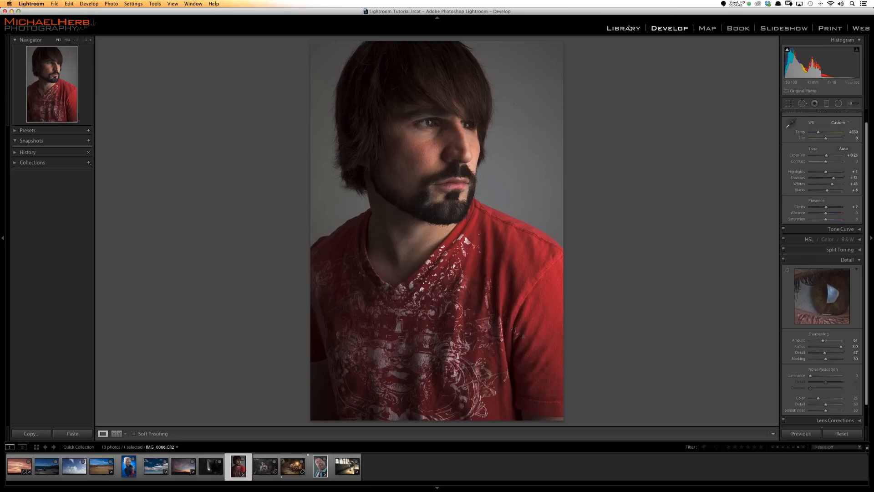
- Open the keyboard and tablet photo from the previous import, check its noise up close, and bring it into Develop
left_click(628, 27)
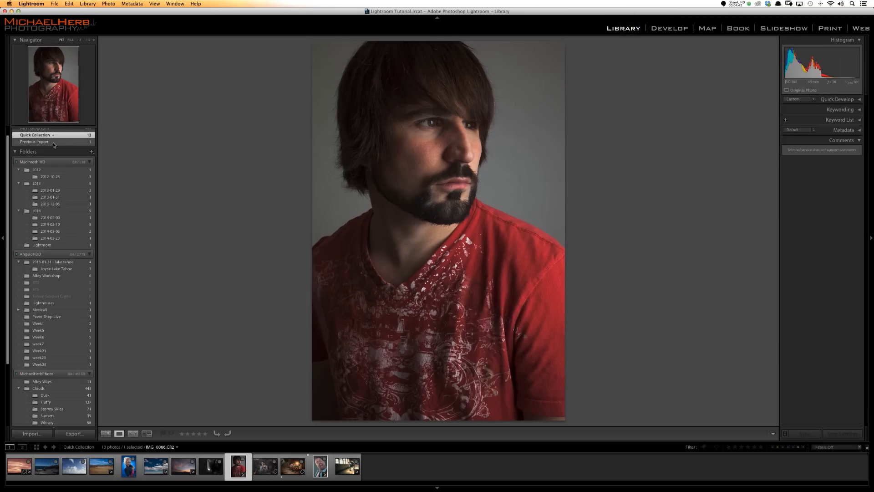
left_click(54, 143)
double_click(175, 131)
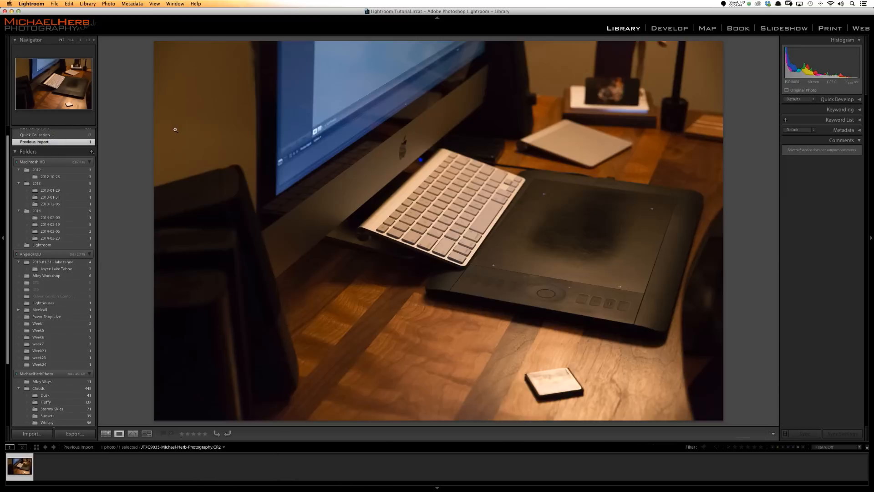
left_click(464, 258)
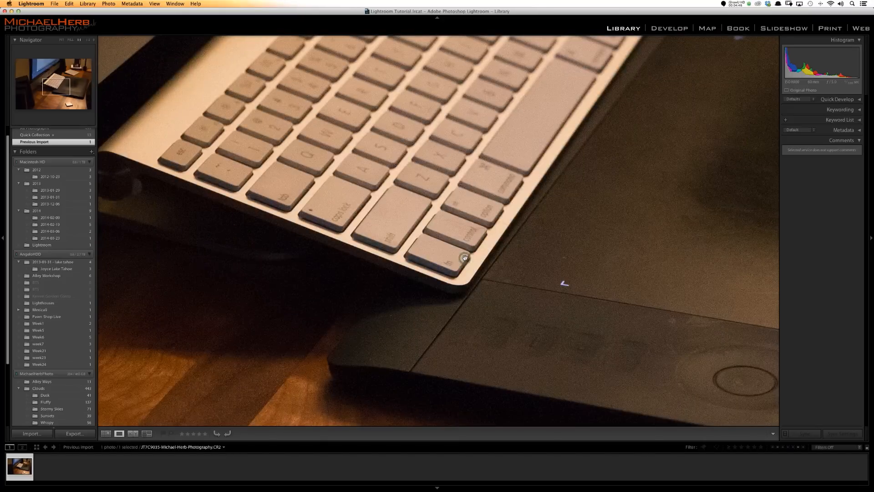
left_click_drag(540, 289, 419, 340)
left_click_drag(518, 231, 521, 260)
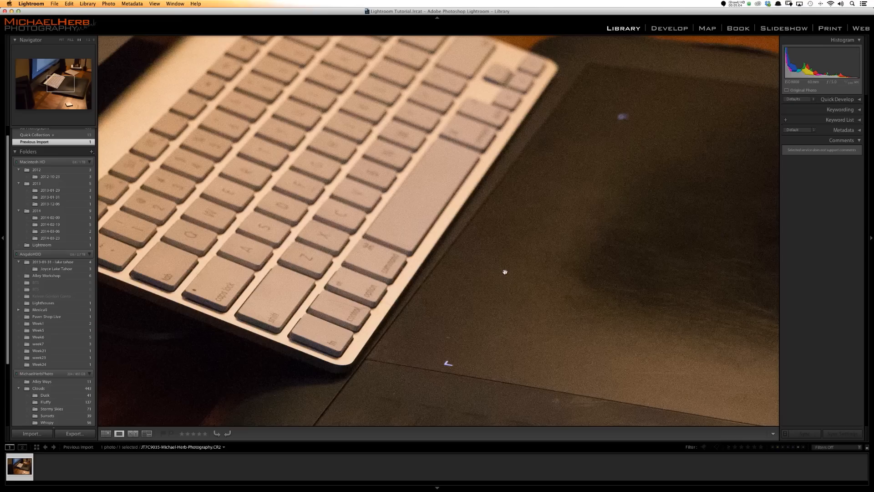
left_click(691, 29)
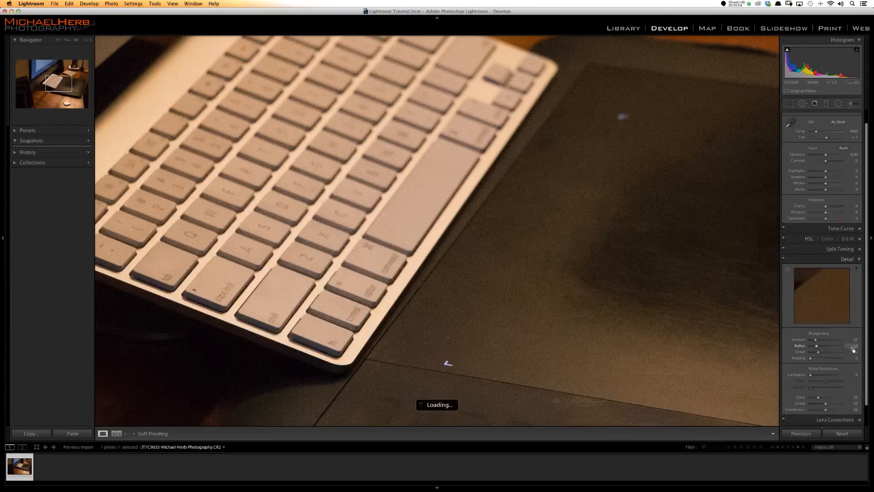
scroll(810, 374, "down", 1)
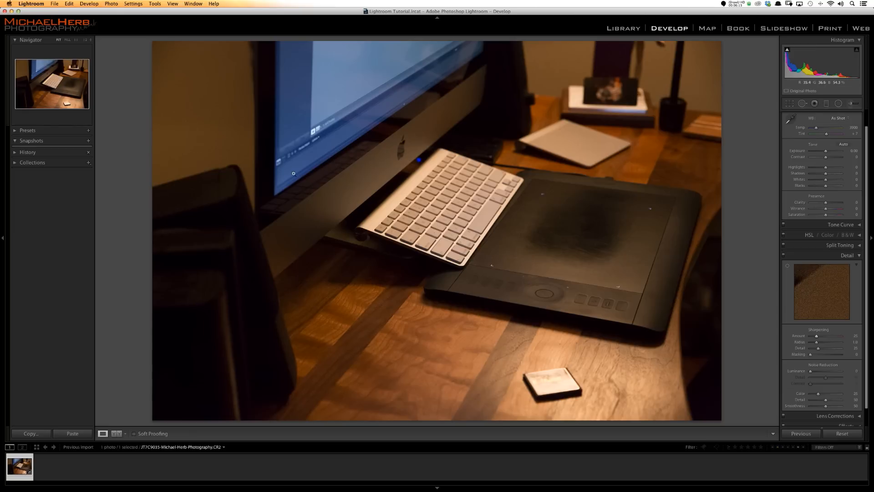
- Set the desk photo's color noise reduction to 0 and view the photo at a 1:3 zoom ratio
left_click(479, 230)
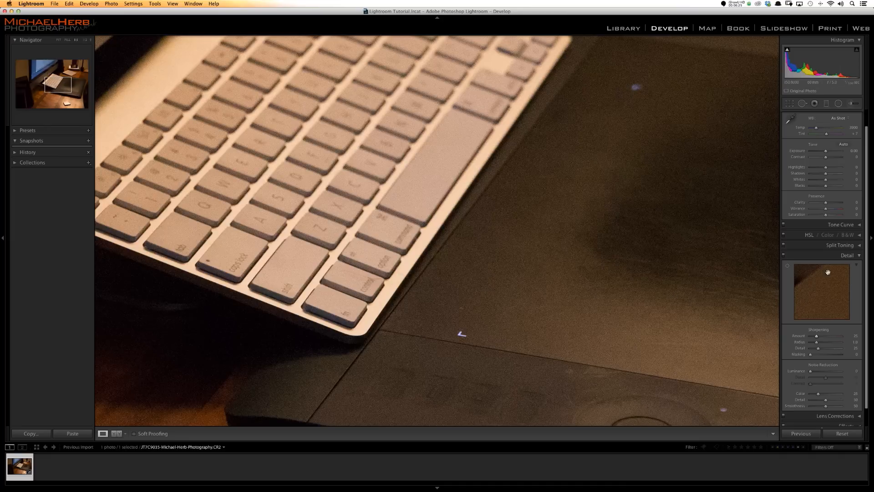
scroll(820, 351, "down", 1)
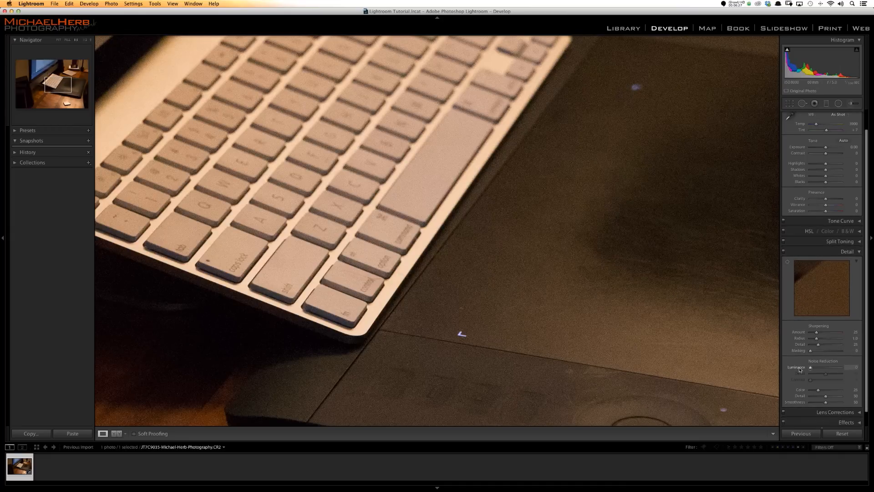
left_click_drag(826, 391, 774, 390)
left_click(84, 40)
left_click(90, 41)
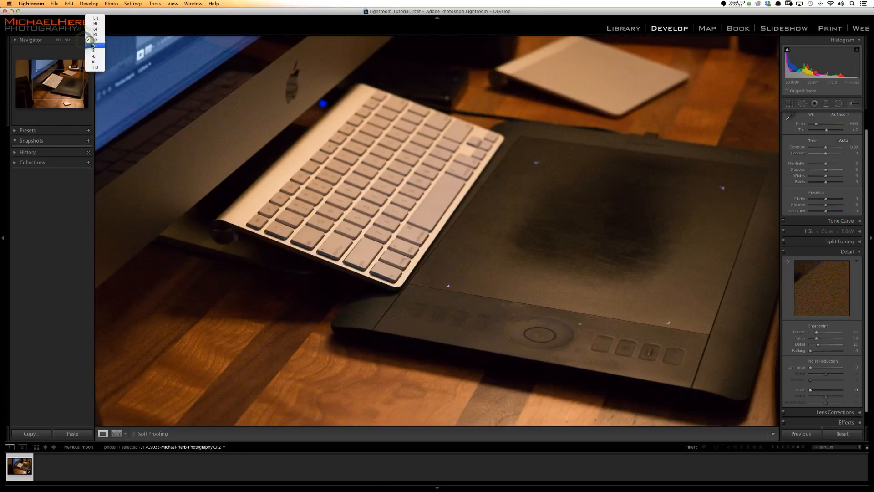
left_click(99, 34)
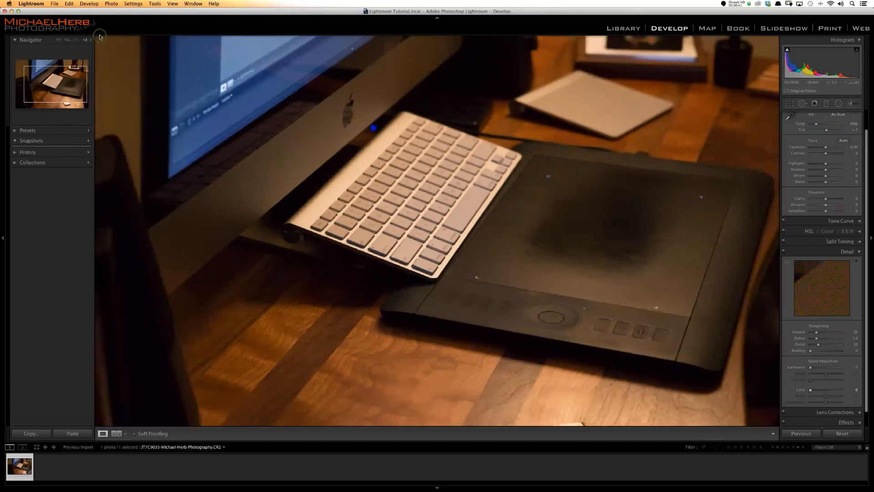
- Set the desk photo's noise reduction to 49 for color and about 74 for luminance, judging it in an enlarged view
left_click(91, 41)
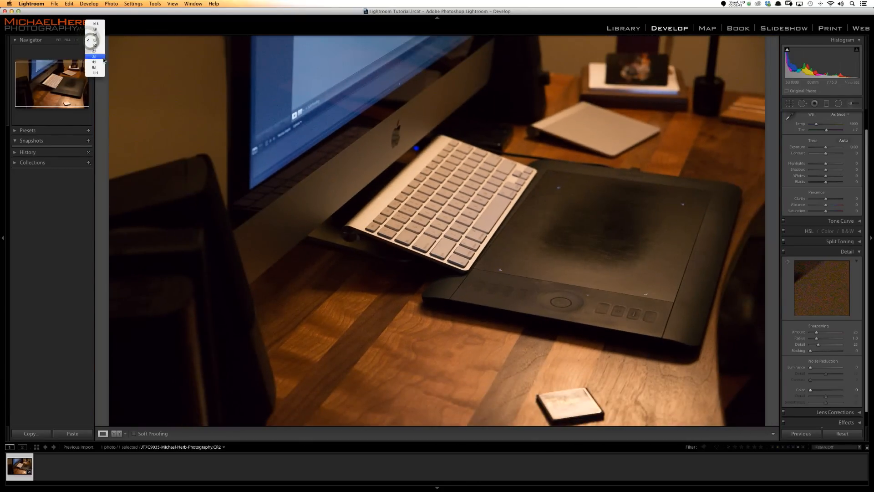
left_click(104, 58)
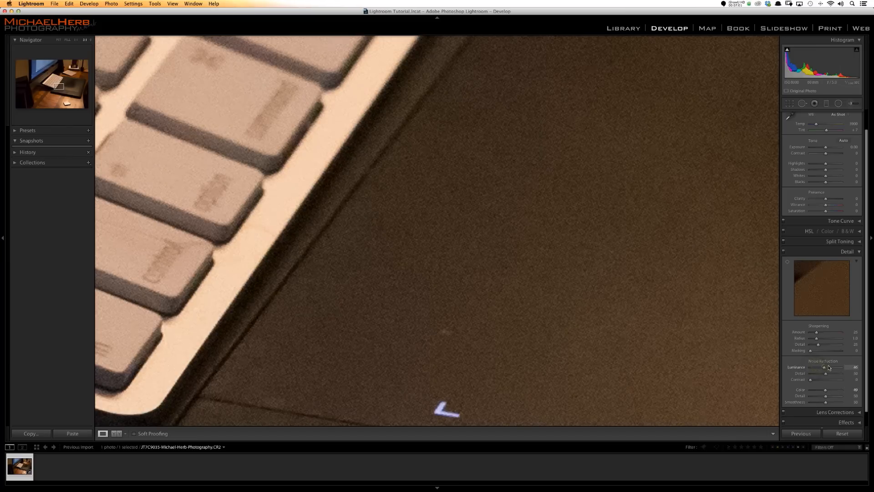
left_click_drag(827, 367, 834, 368)
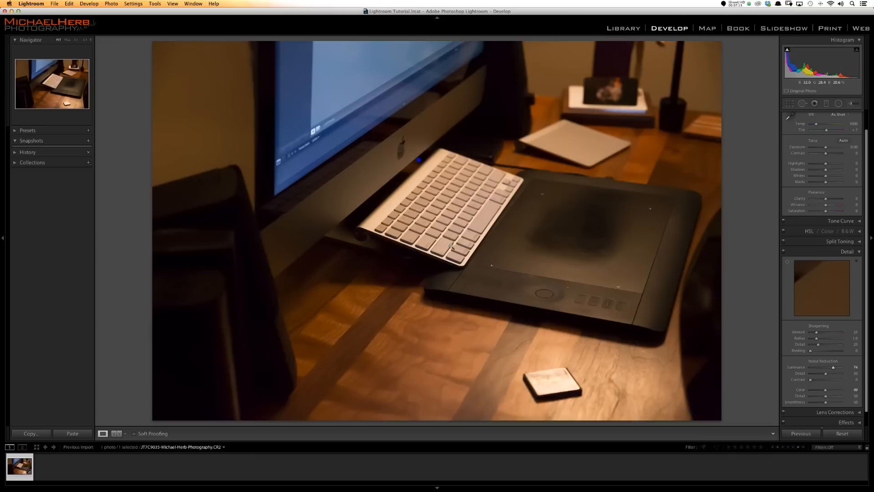
- Raise the desk photo's clarity to +52 and its sharpening amount to about 68 while viewing the keyboard keys up close
left_click(449, 246)
left_click_drag(445, 207, 428, 189)
left_click_drag(489, 254, 412, 223)
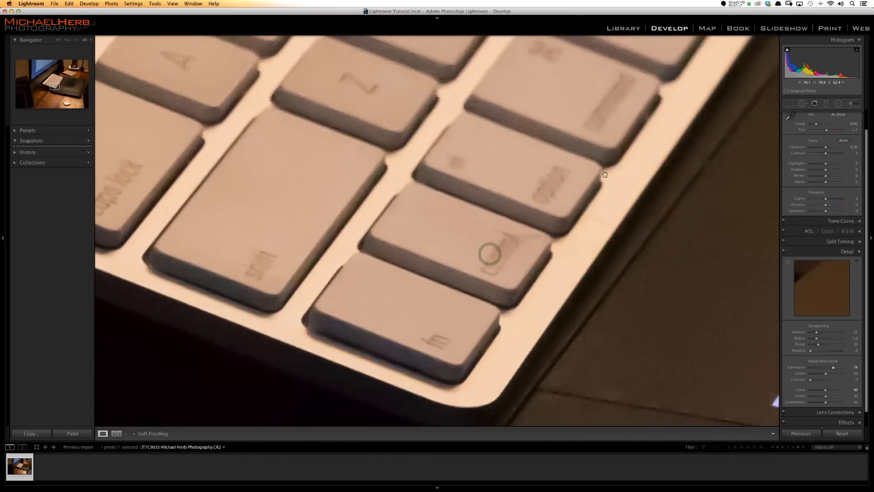
left_click_drag(830, 198, 834, 198)
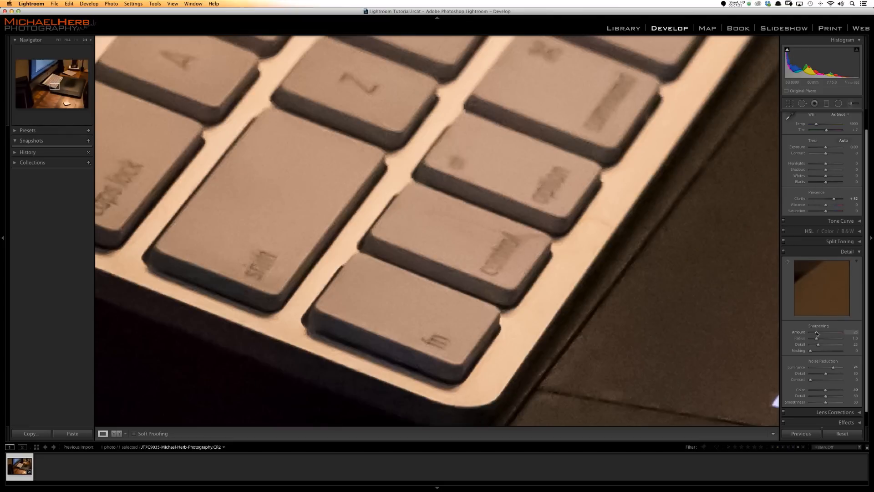
left_click_drag(831, 333, 825, 332)
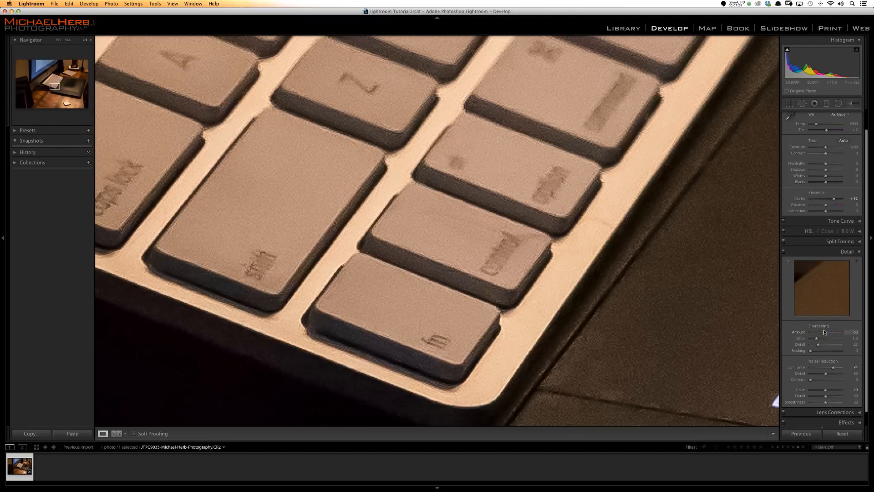
- Compare the whole desk photo before and after the adjustments
left_click(529, 266)
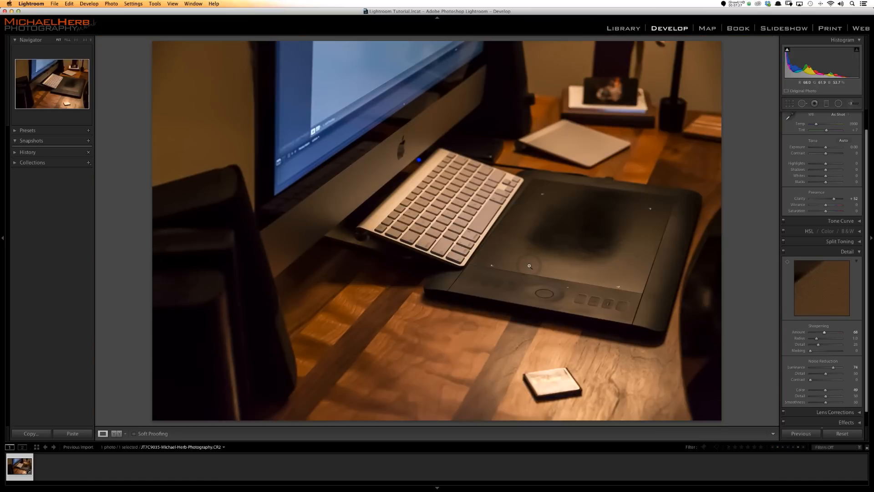
key("backslash")
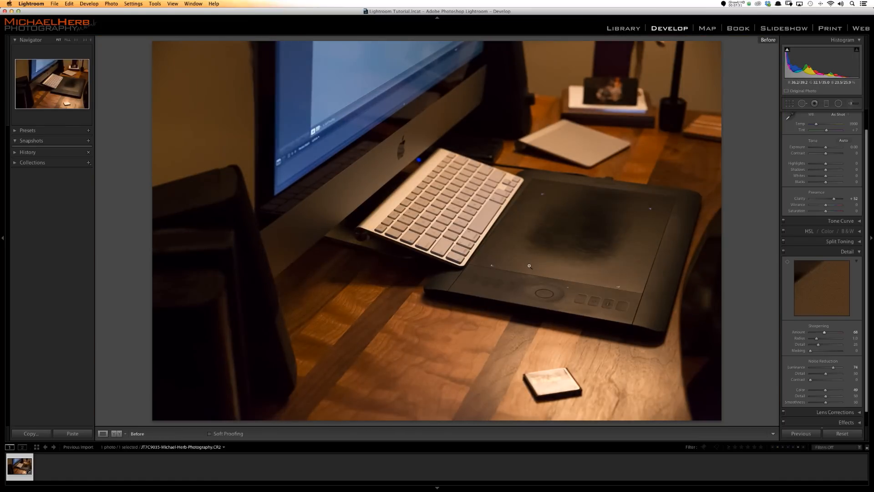
key("backslash")
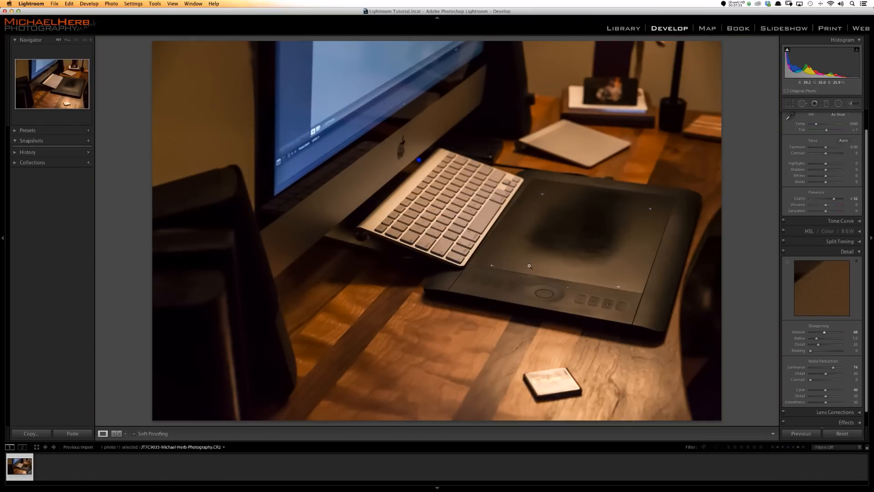
- View the keyboard and tablet area at 1:1 and compare it before and after the adjustments
left_click(529, 266)
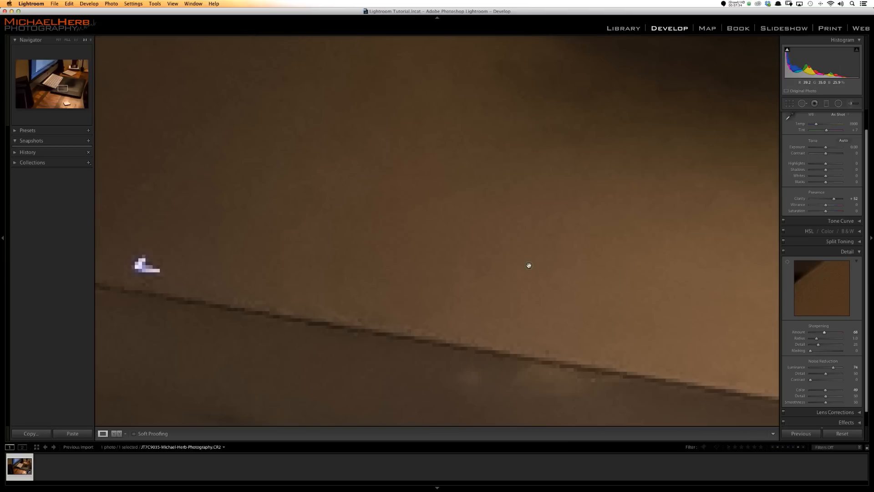
left_click(90, 40)
left_click(85, 40)
left_click(77, 40)
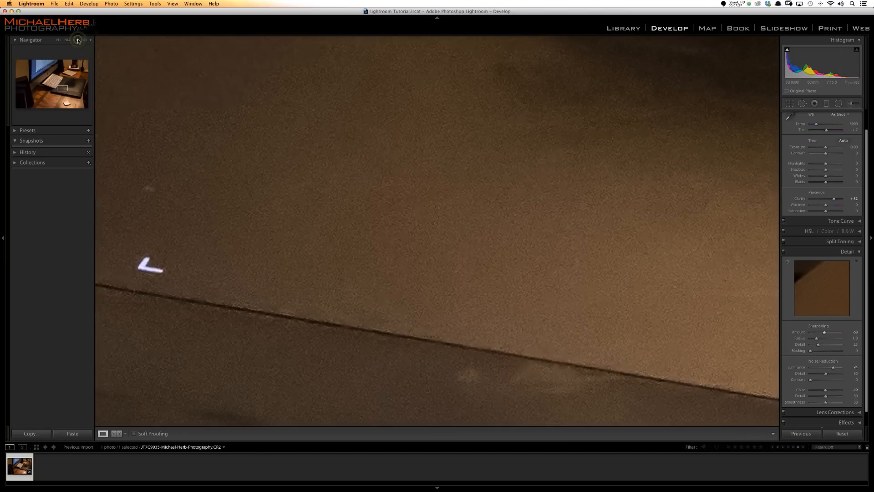
left_click_drag(408, 237, 515, 285)
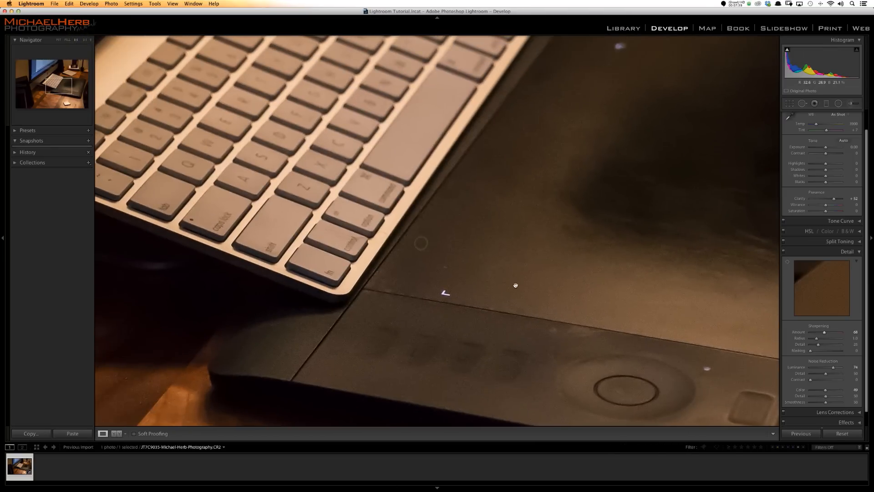
key("backslash")
key("backslash")
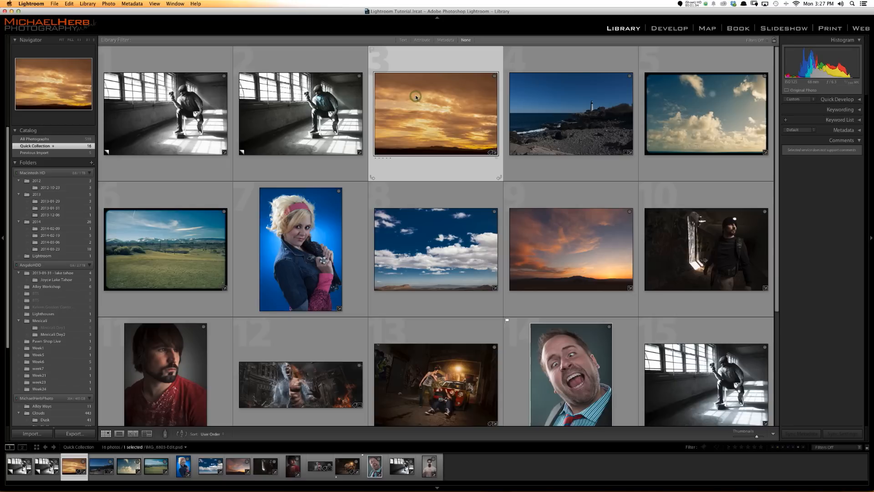
- Open the golden sunset sky photo in Develop and enable its lens profile corrections
double_click(416, 96)
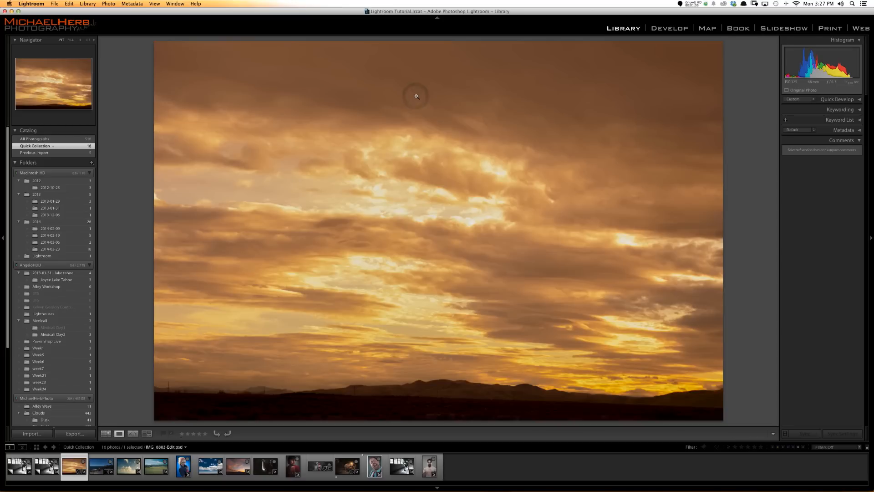
left_click(670, 28)
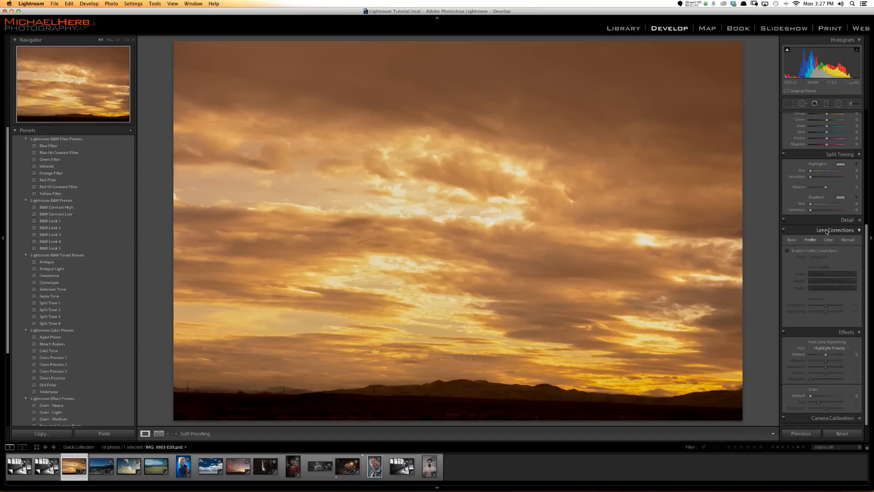
left_click(795, 241)
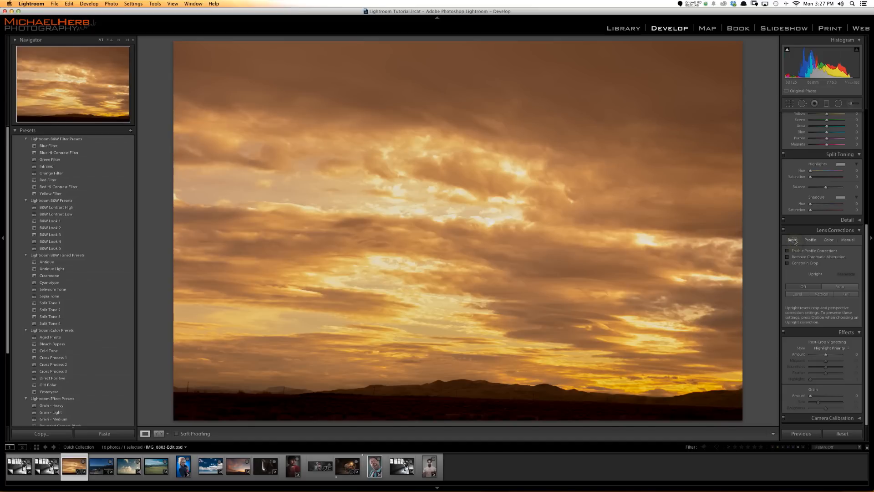
left_click(817, 251)
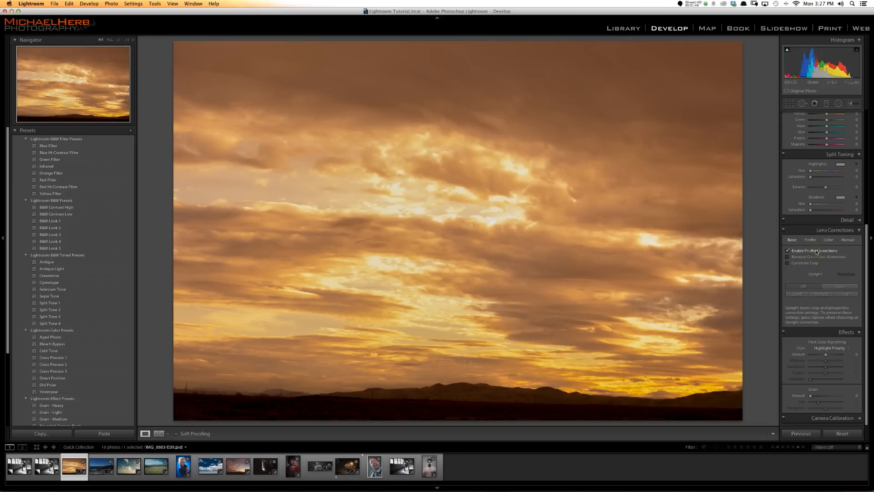
left_click(817, 251)
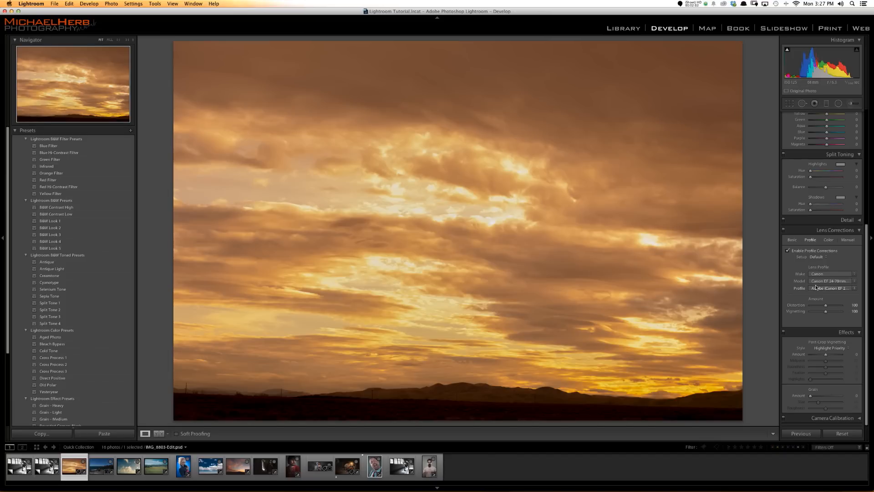
- Show the photo info overlay and compare the sunset sky with and without lens profile corrections, leaving the corrections off
key("i")
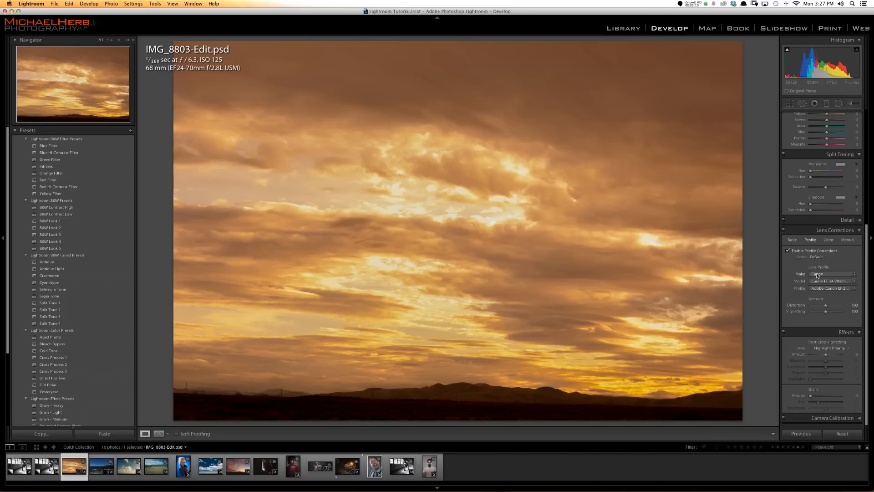
left_click(790, 251)
left_click(790, 251)
left_click(790, 251)
left_click(790, 251)
left_click(790, 251)
left_click(790, 250)
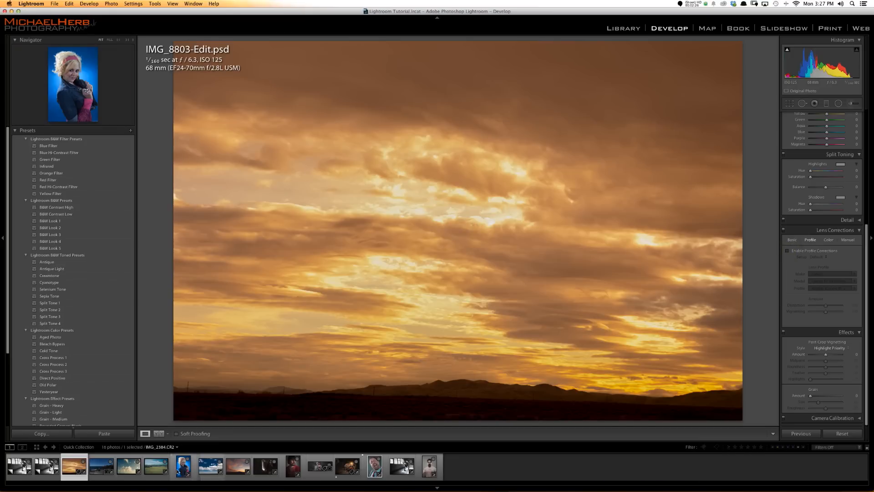
- Apply lens profile corrections to the blue-background portrait and the lighthouse photo, comparing them with the corrections on and off
left_click(182, 466)
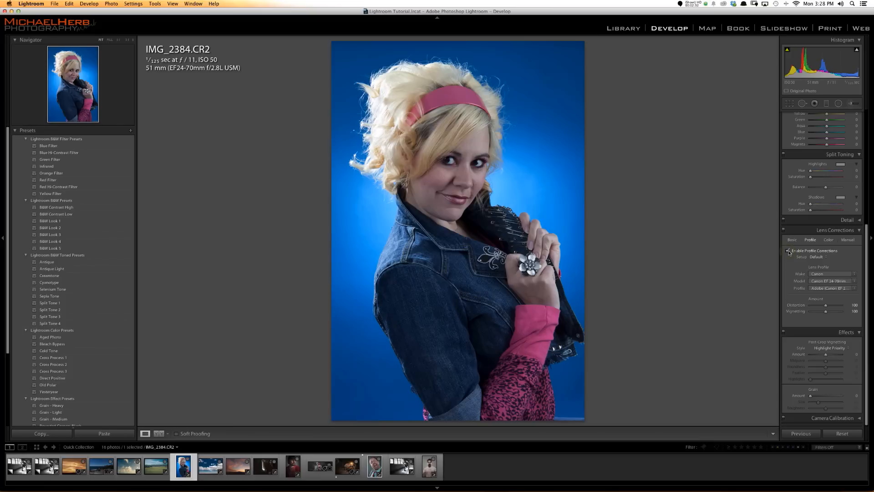
left_click(788, 250)
left_click(787, 251)
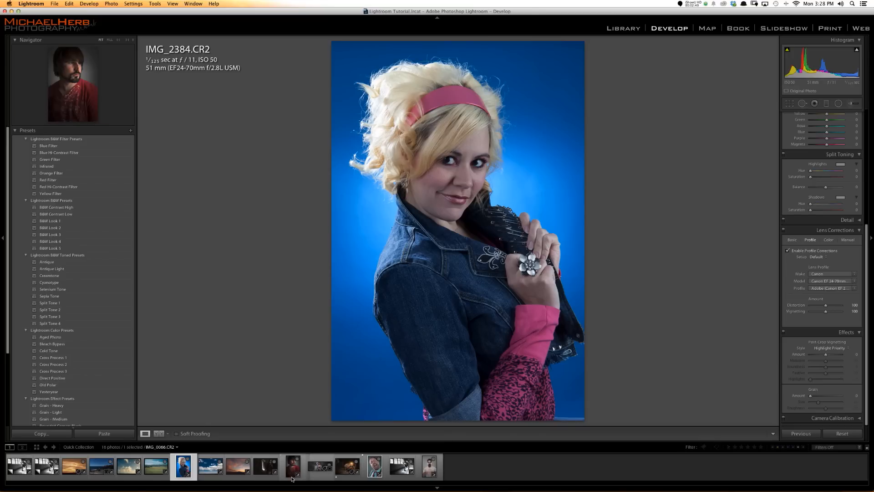
left_click(99, 466)
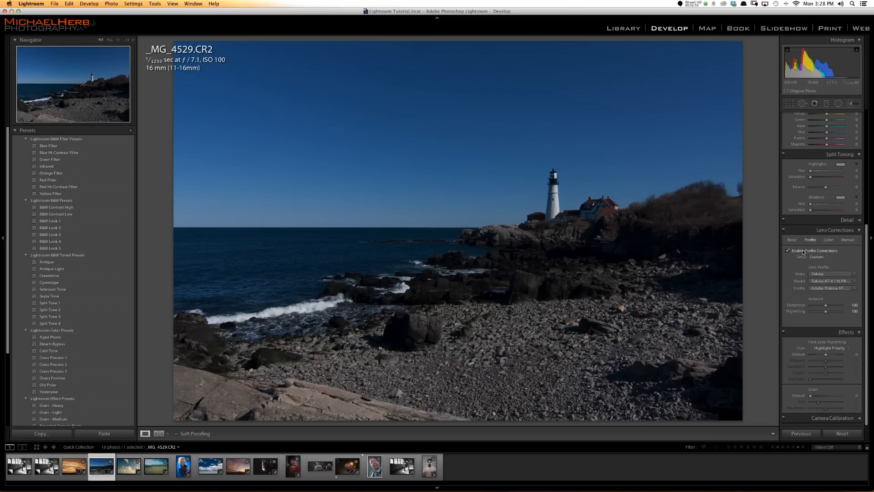
left_click(803, 251)
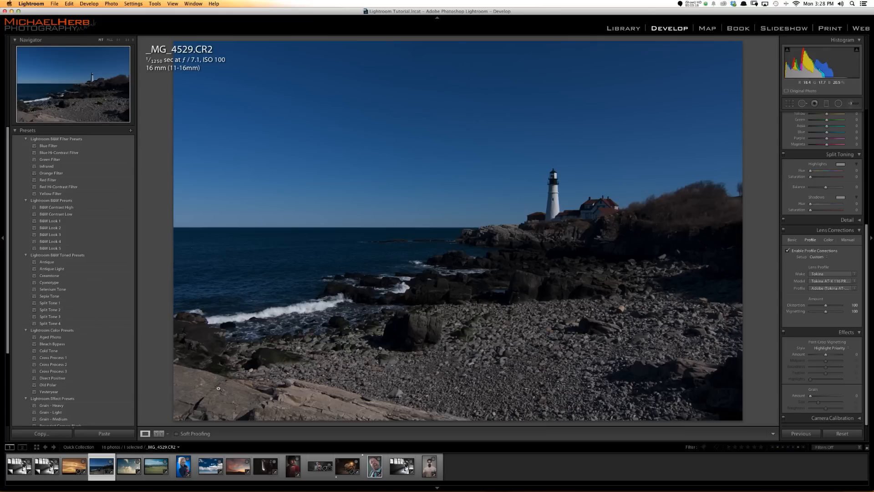
- Enable lens profile corrections on the dark tunnel photo in Develop and set the lens profile's make to Tamron
left_click(267, 470)
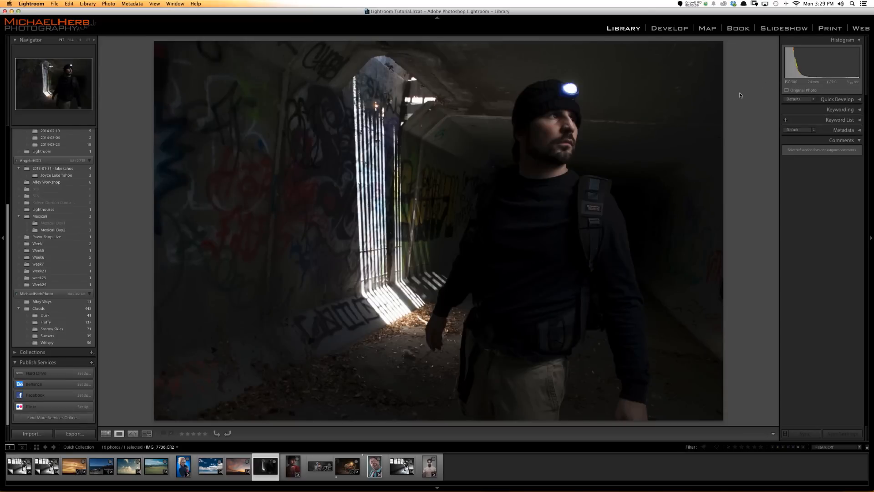
left_click(668, 28)
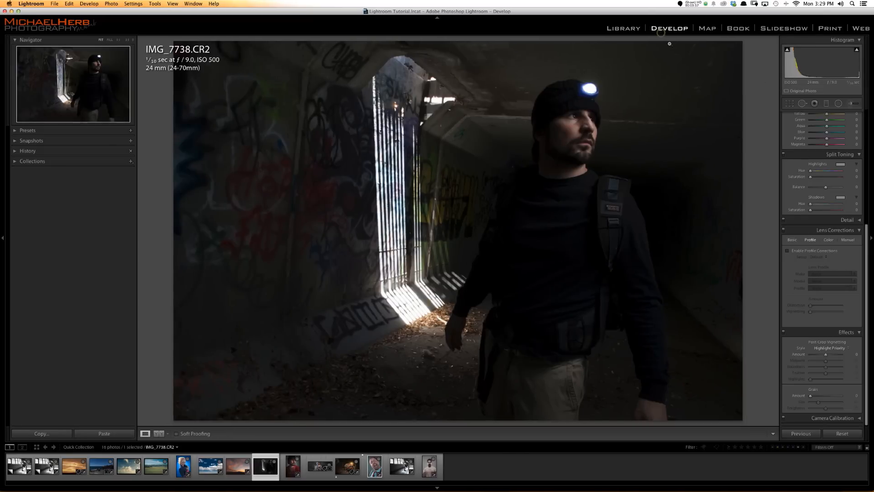
left_click(833, 250)
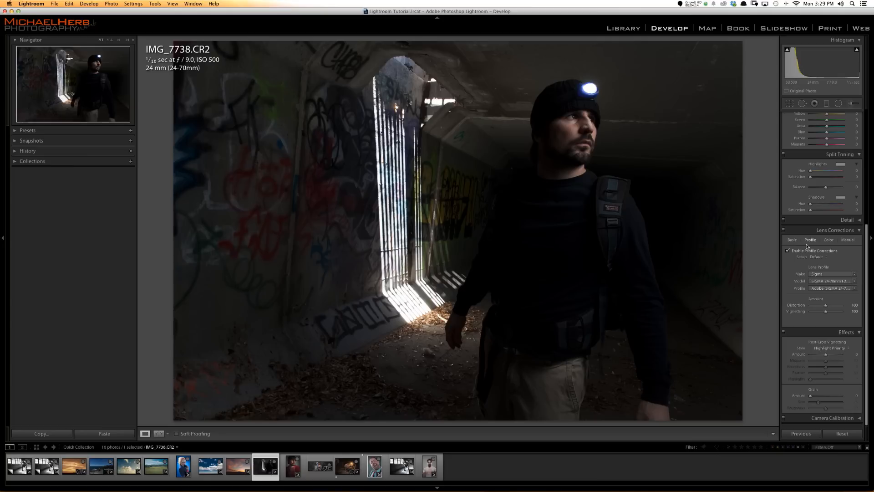
left_click(831, 275)
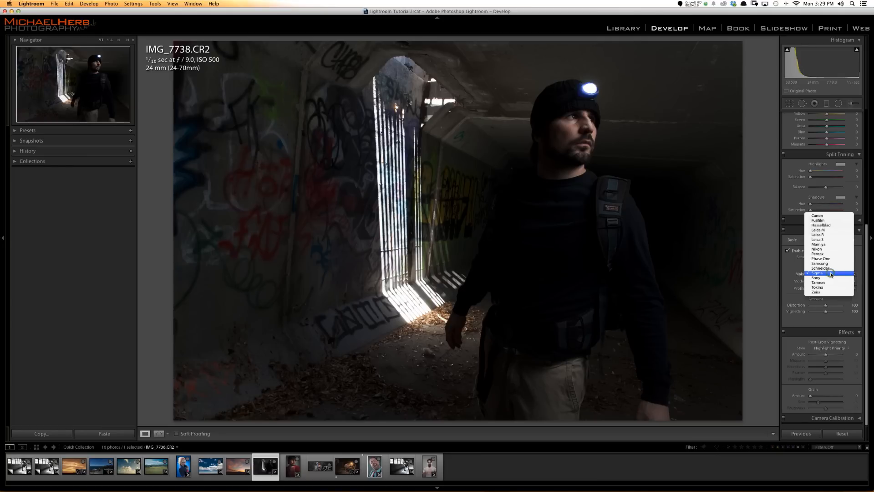
left_click(829, 282)
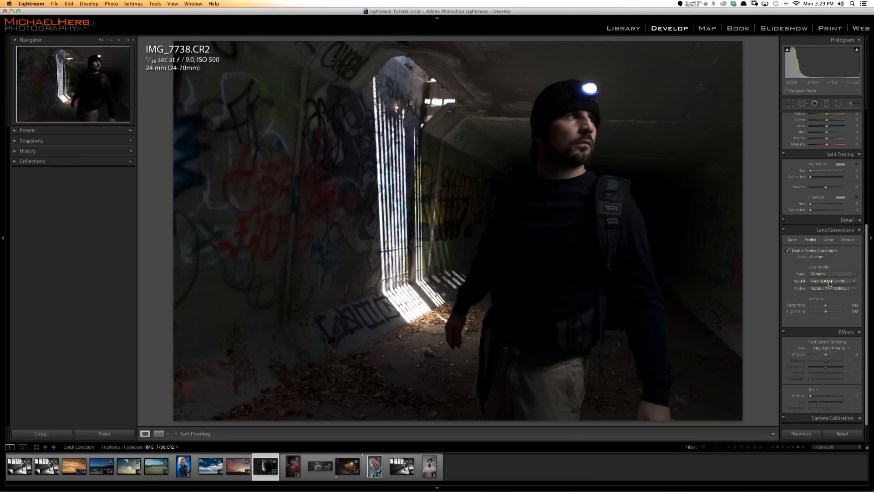
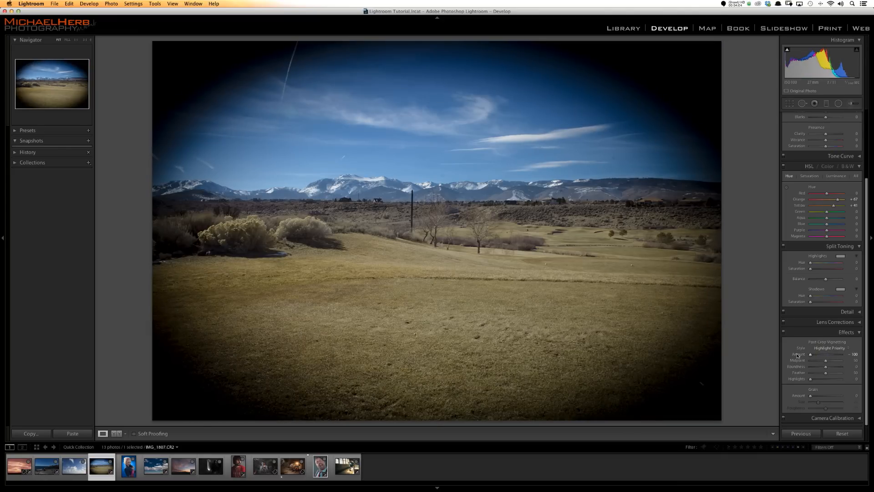
- Set the grassland photo's post-crop vignette to midpoint 0, roundness -100 and feather about 23 for a dark rounded border
left_click_drag(820, 362, 786, 363)
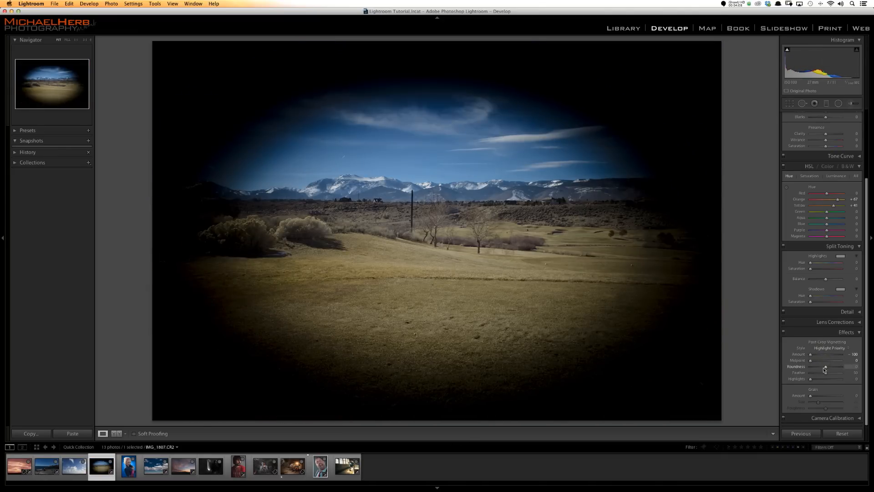
left_click_drag(824, 367, 799, 368)
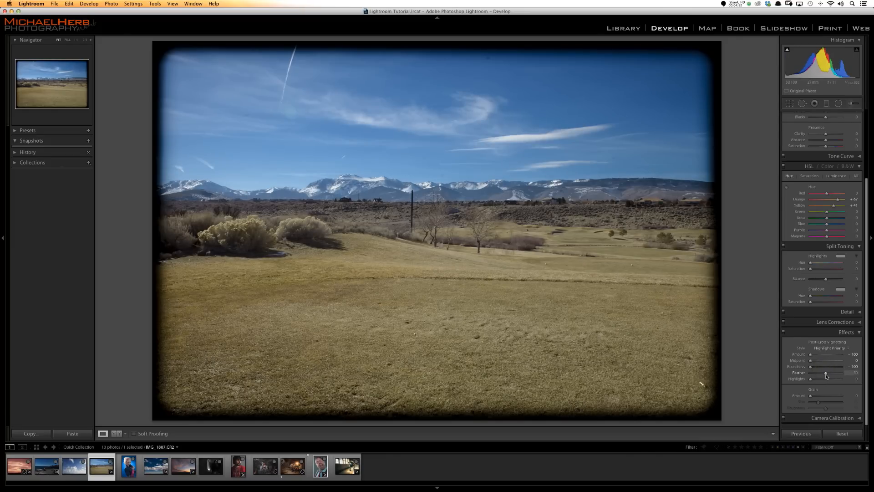
left_click_drag(824, 375, 783, 375)
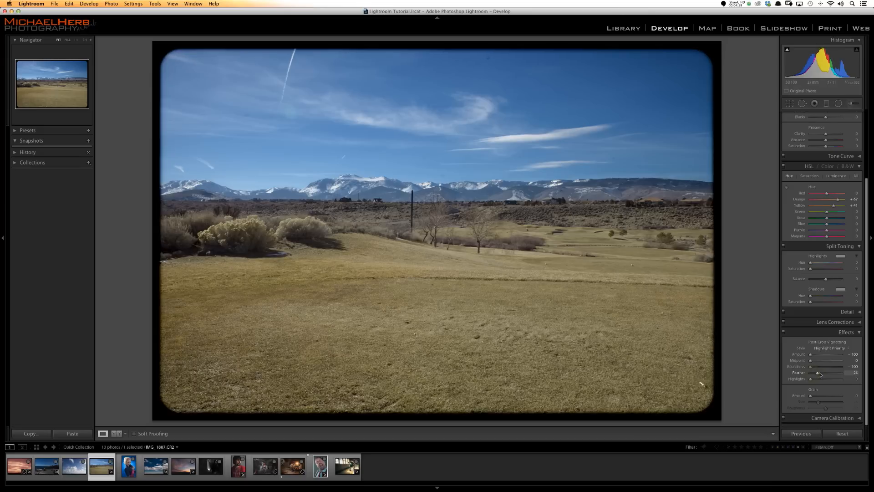
left_click_drag(810, 372, 821, 375)
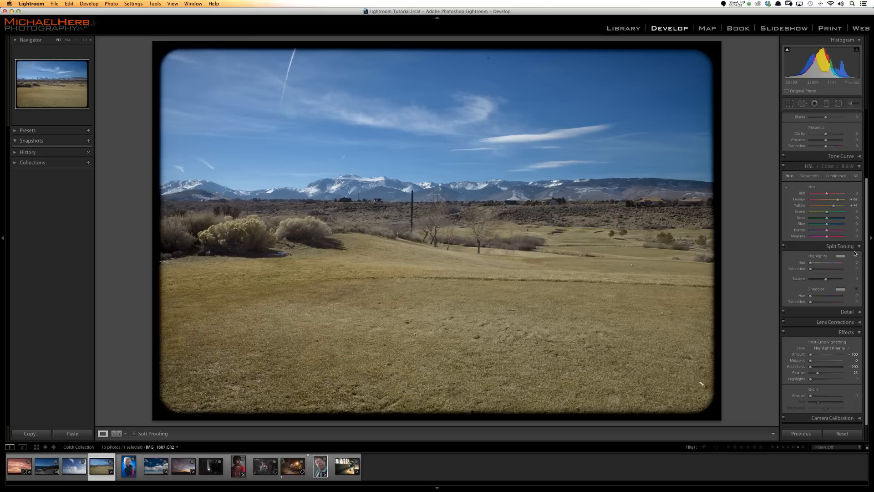
- Split-tone the grassland photo with yellow highlights at hue 52, saturation 64 and blue shadows at hue 215, saturation 50
left_click(840, 256)
left_click(775, 246)
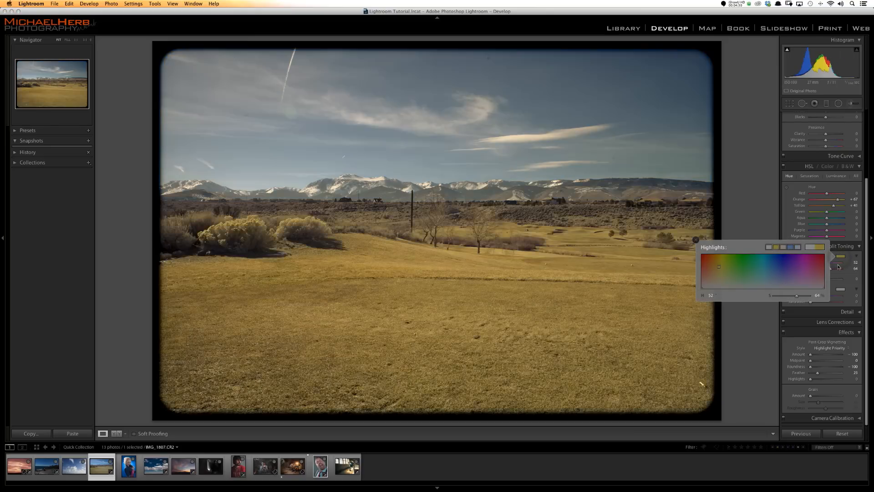
left_click(840, 289)
left_click(789, 280)
left_click(788, 258)
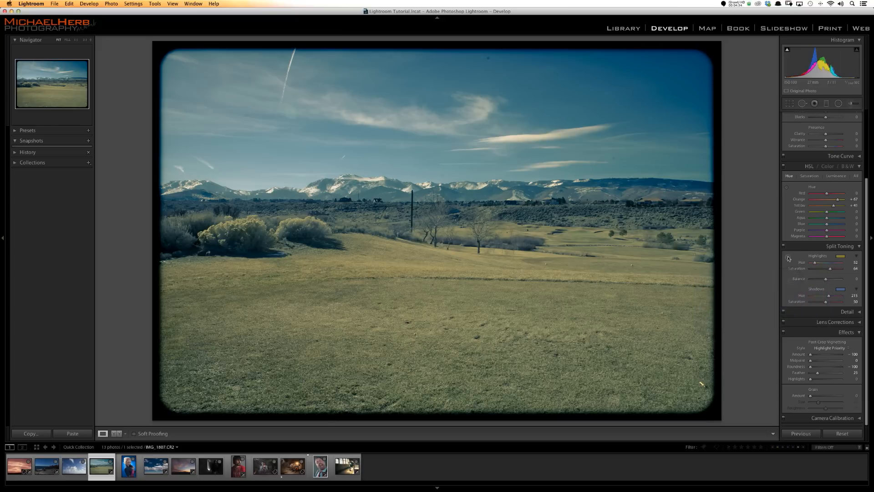
- Set the photo's highlights to +76, exposure to +0.30 and clarity to +12, and add some grain
scroll(795, 267, "up", 4)
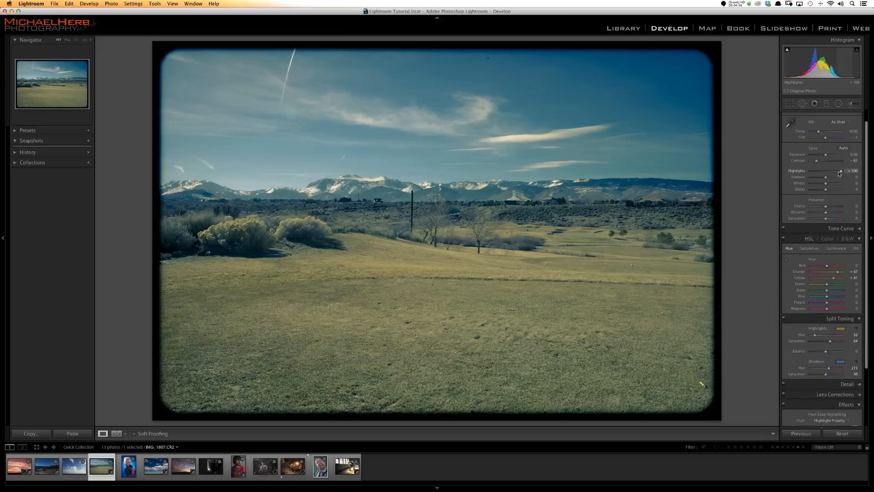
left_click_drag(841, 172, 837, 172)
left_click_drag(825, 155, 826, 157)
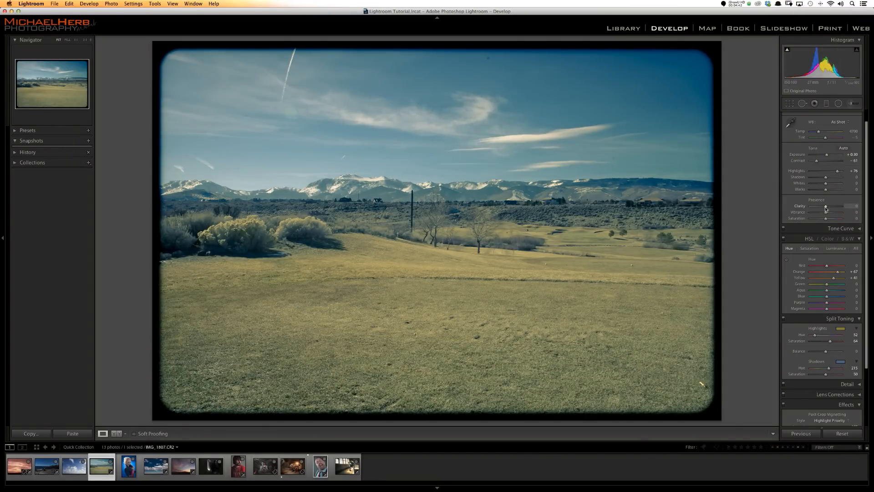
left_click_drag(828, 207, 829, 208)
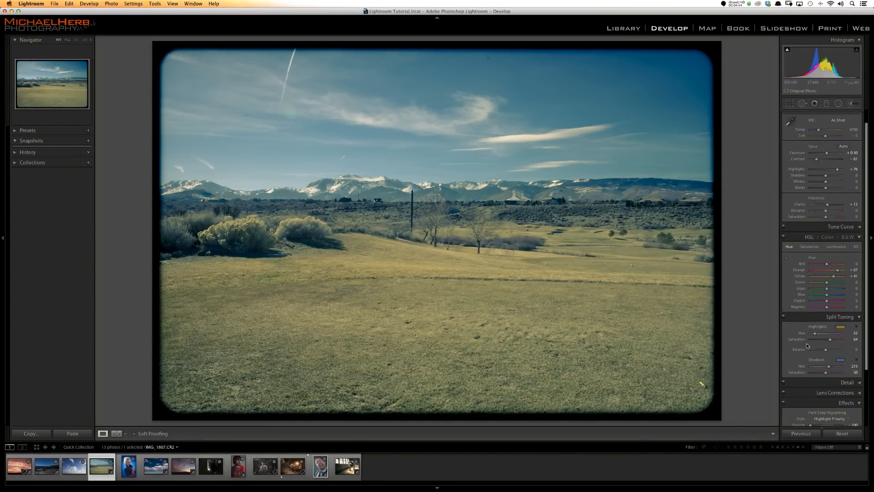
scroll(820, 296, "down", 5)
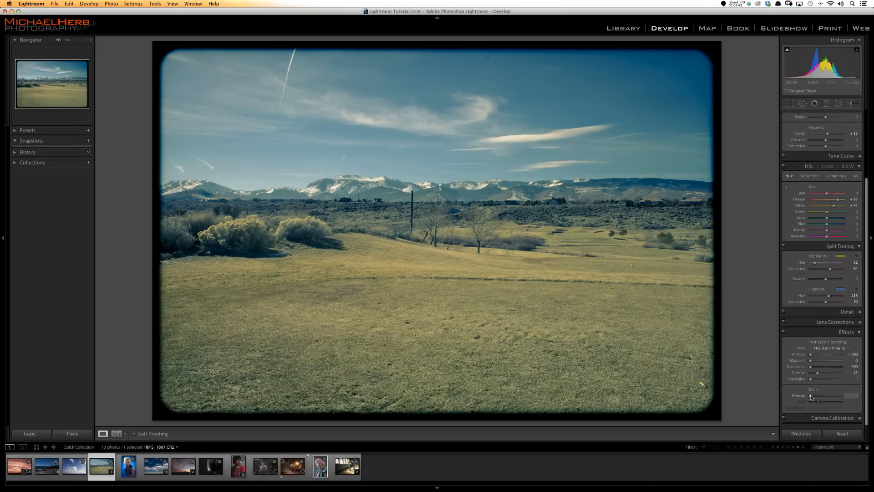
left_click_drag(811, 396, 817, 396)
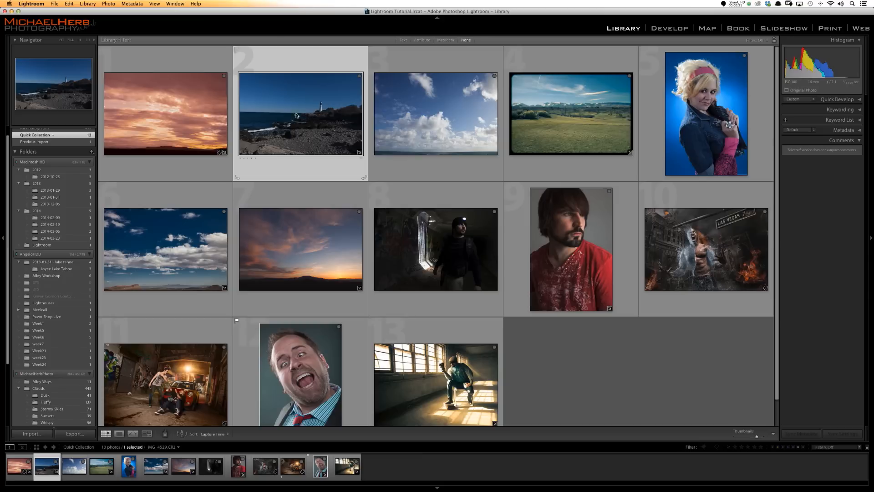
- Open the lighthouse photo in Develop and start the Crop tool on it
double_click(296, 113)
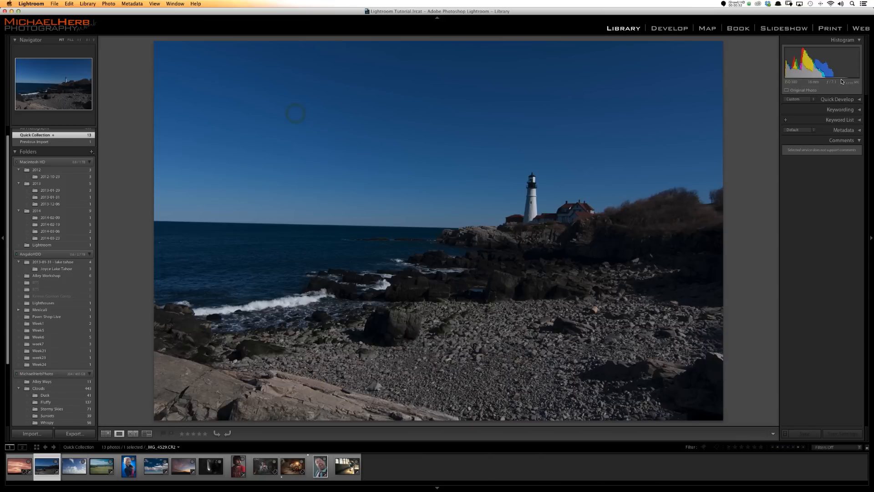
left_click(681, 28)
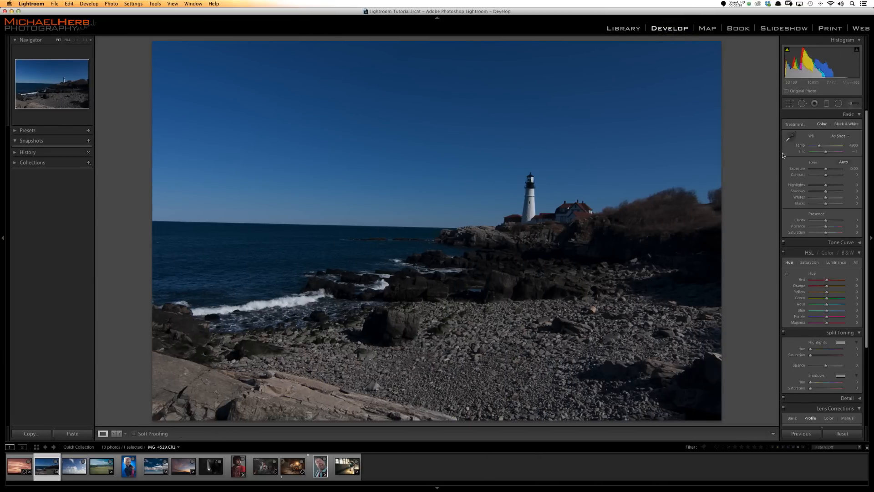
key("r")
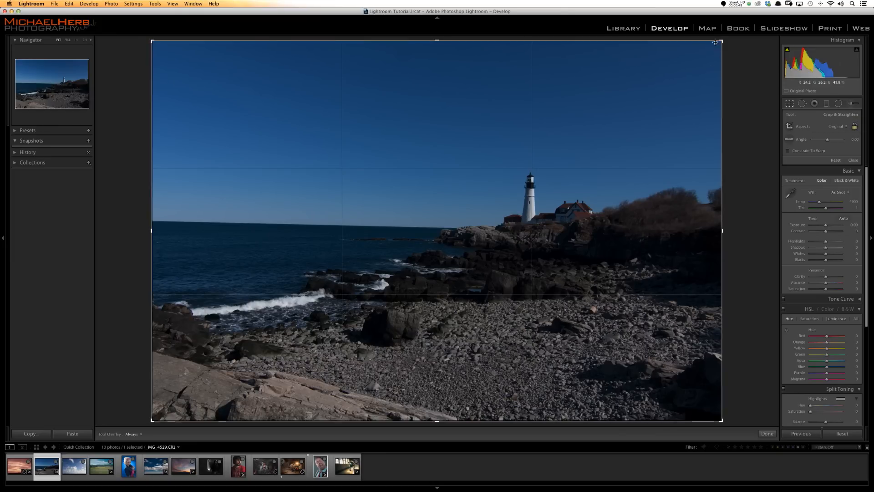
- Try cropping the lighthouse photo inward from its upper-right corner, and restore the full frame with the Original aspect
left_click_drag(720, 41, 796, 21)
left_click_drag(719, 54, 614, 15)
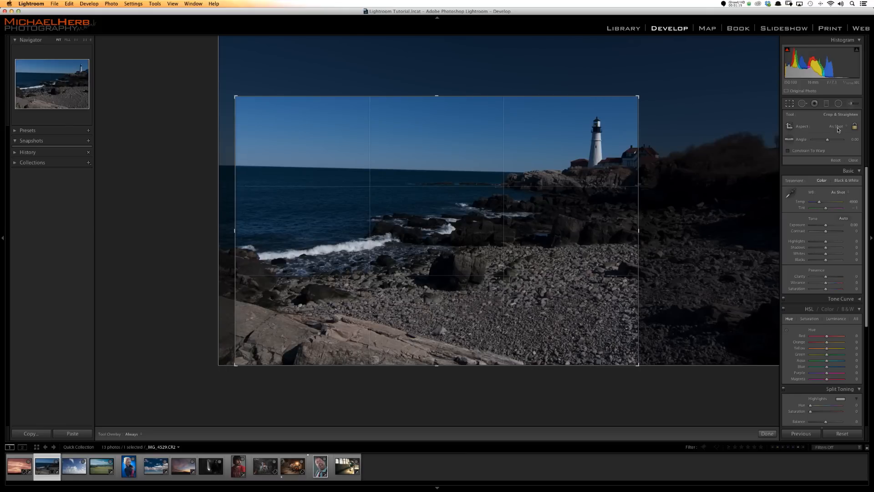
left_click(837, 130)
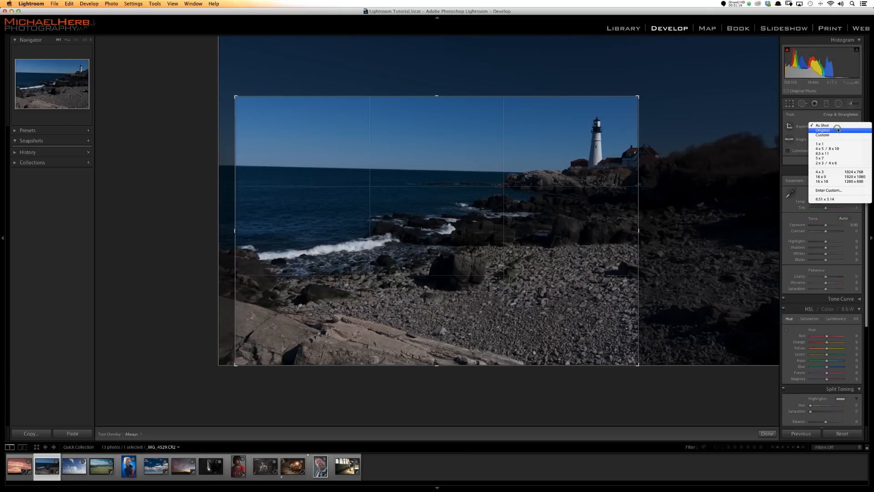
left_click(837, 129)
left_click(838, 128)
left_click(839, 130)
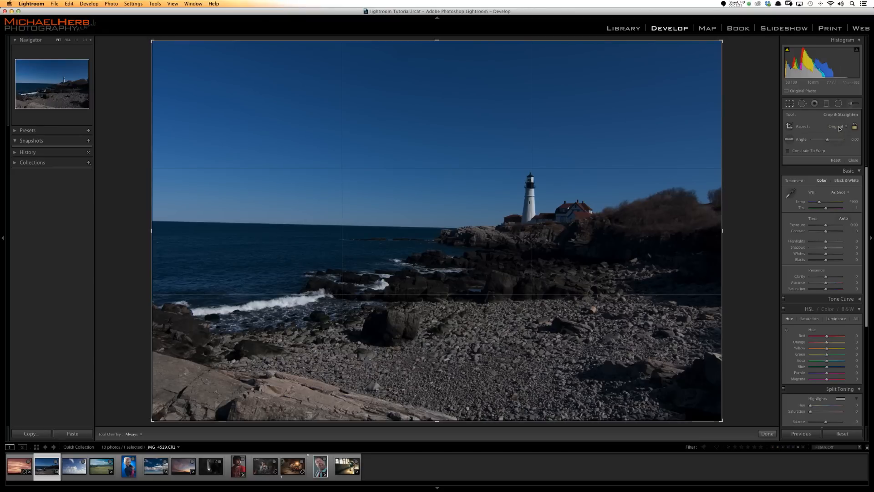
key("Return")
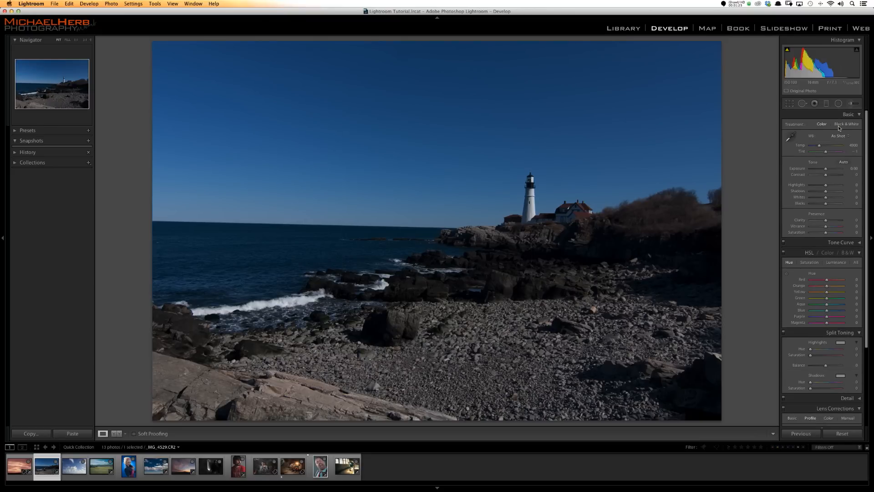
- Draw a crop frame with the locked original aspect around the lighthouse and its neighbouring buildings
key("r")
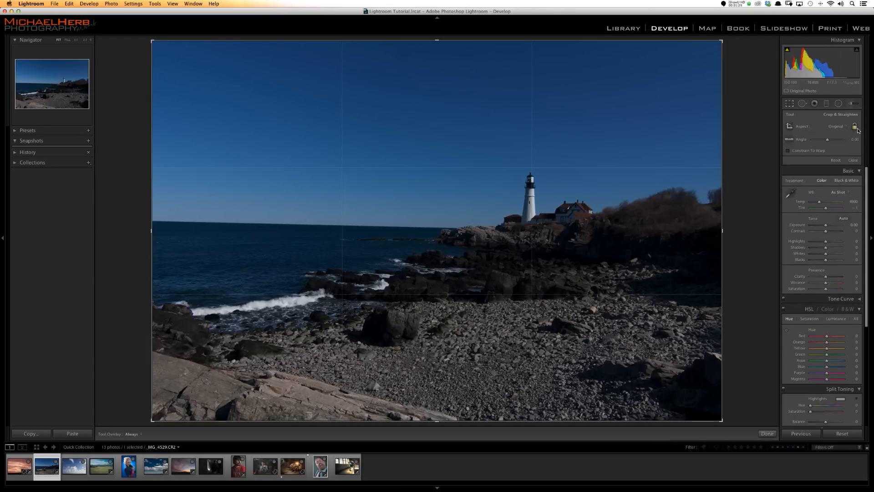
mouse_move(721, 40)
left_mouse_down()
mouse_move(626, 111)
mouse_move(515, 89)
mouse_move(603, 130)
mouse_move(639, 95)
mouse_move(683, 82)
mouse_move(649, 80)
mouse_move(663, 91)
mouse_move(702, 69)
mouse_move(722, 40)
left_mouse_up()
left_click(791, 127)
left_click_drag(414, 136, 643, 286)
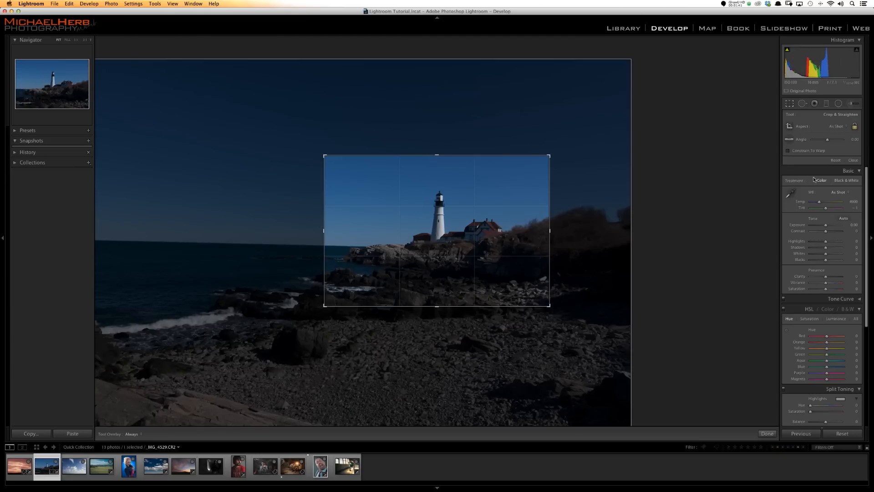
- Unlock the crop's aspect ratio, try a narrower frame around the lighthouse, and reset the crop
left_click(856, 129)
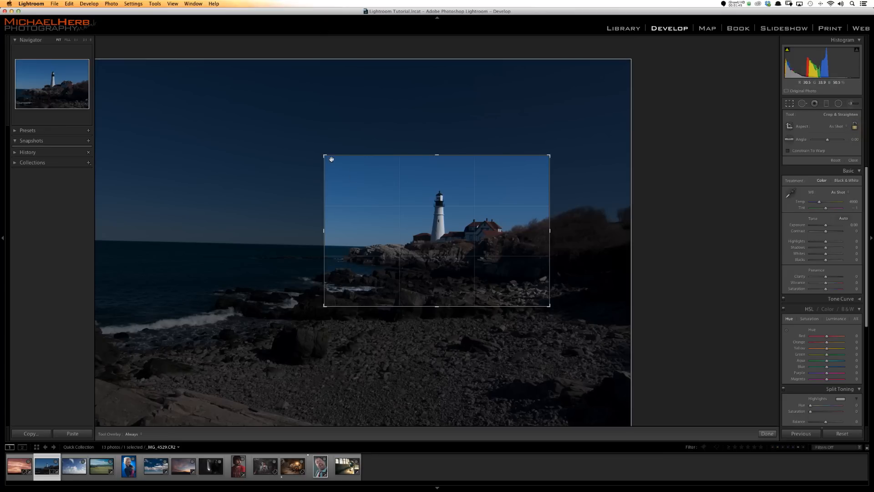
left_click_drag(325, 156, 370, 162)
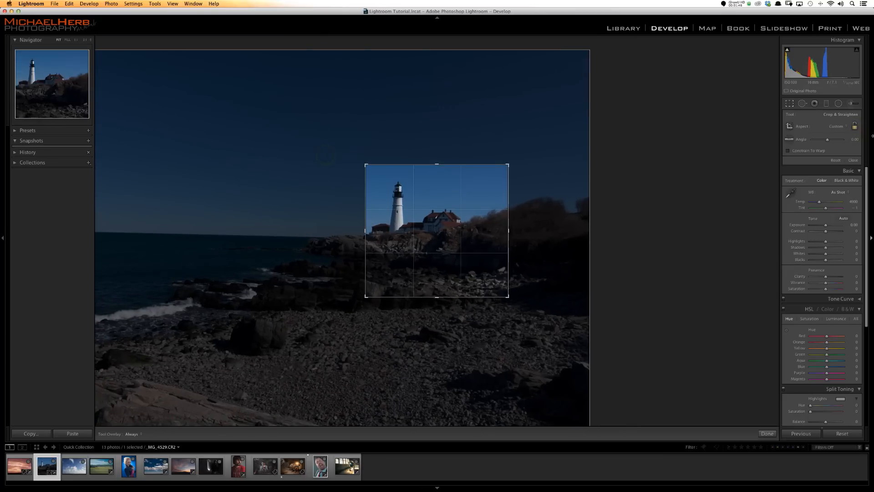
key("super+alt+r")
- Draw a free-form wide crop frame around the lighthouse and the rocks beside it
key("r")
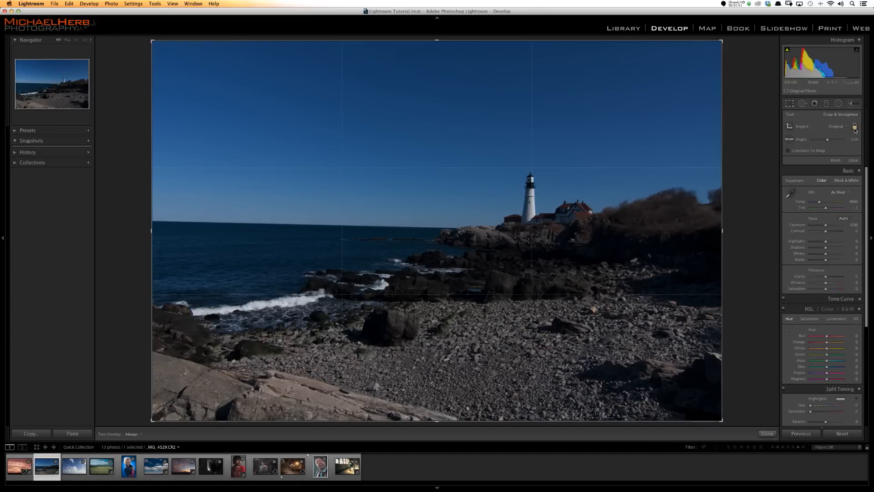
left_click(794, 132)
left_click_drag(373, 166, 596, 286)
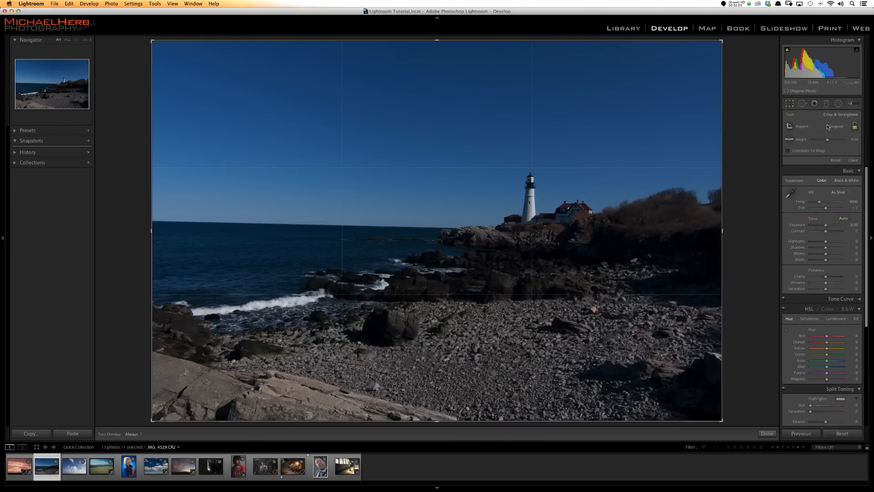
- Crop the lighthouse photo to the 8.51 x 3.14 aspect ratio, reposition the image within the frame and apply it
left_click(833, 127)
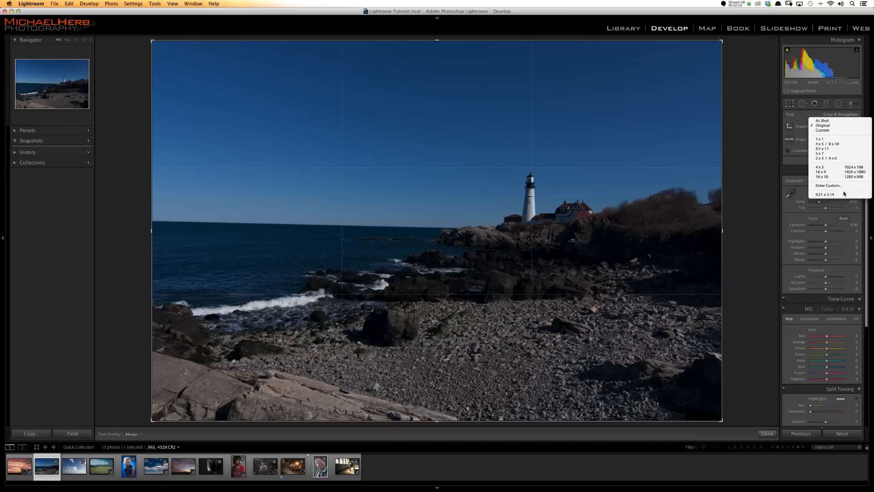
left_click(847, 195)
left_click_drag(592, 227, 593, 223)
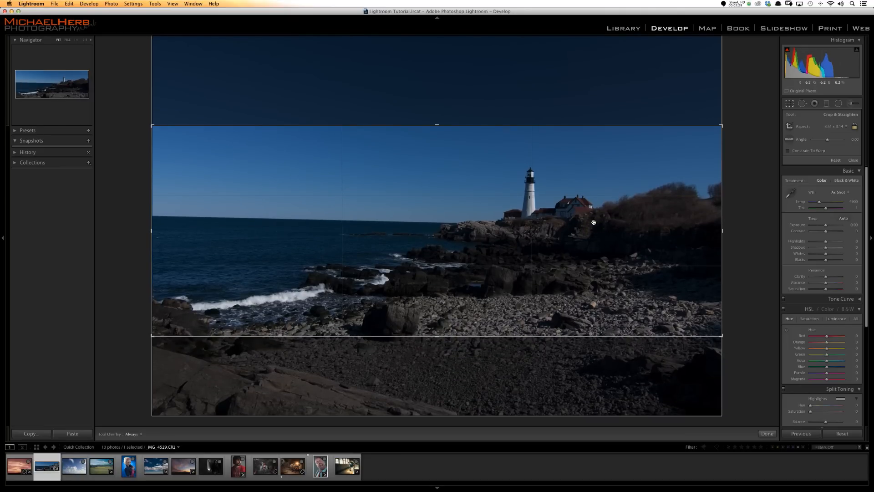
key("Return")
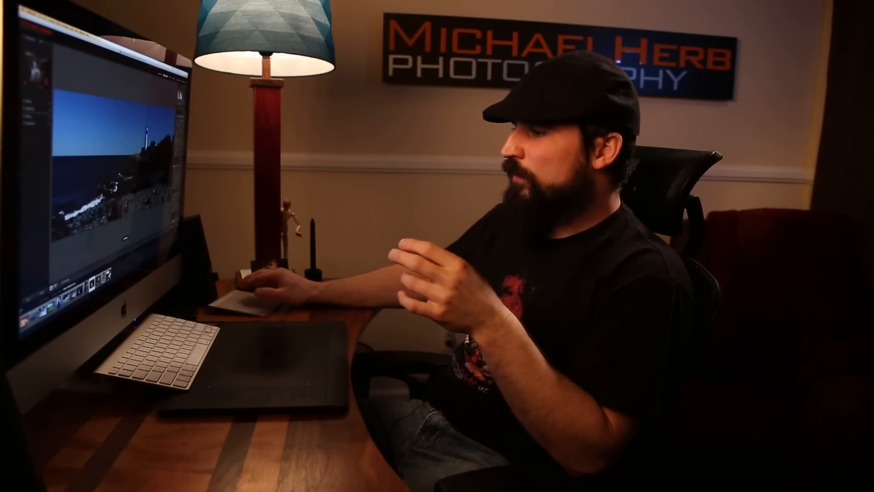
- Crop the Las Vegas composite photo to the 8.51 x 3.14 aspect ratio, reposition it within the frame and apply it
left_click(92, 283)
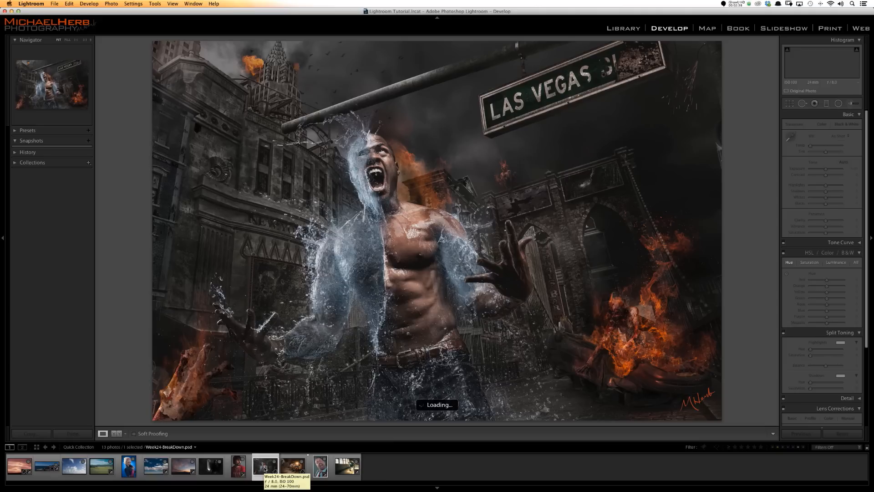
key("r")
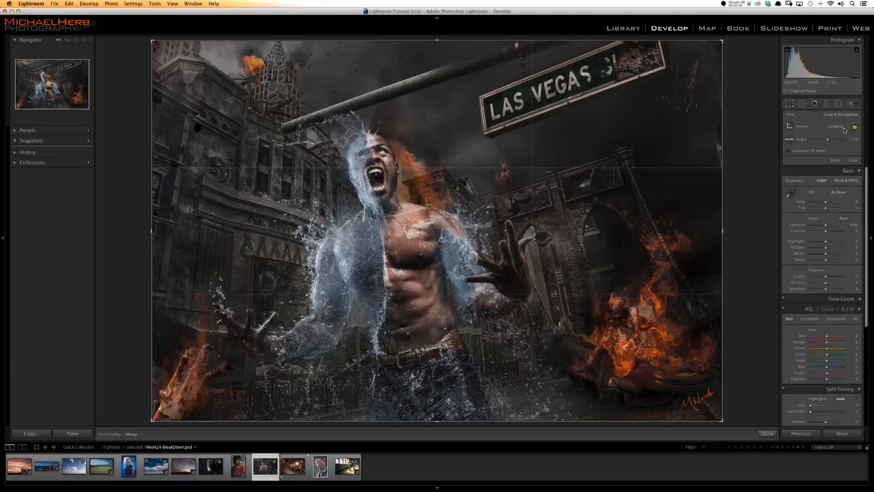
left_click(845, 129)
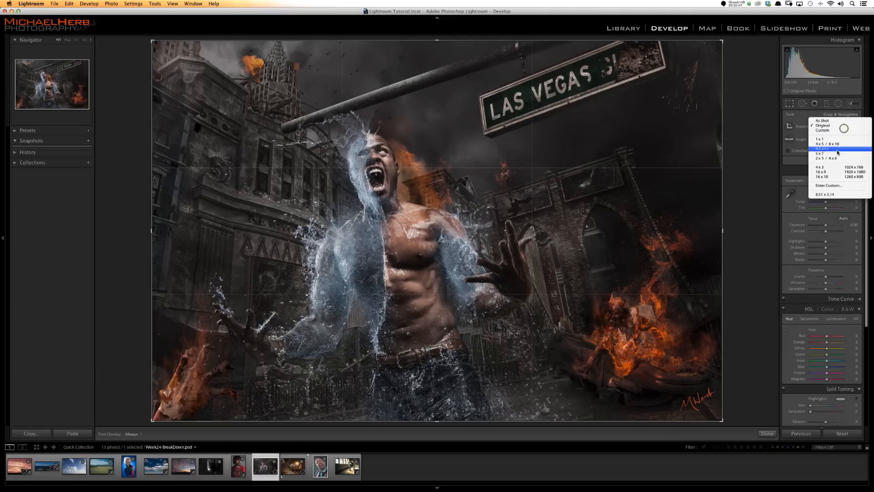
left_click(830, 193)
mouse_move(571, 217)
left_mouse_down()
mouse_move(571, 201)
mouse_move(568, 211)
left_mouse_up()
key("Return")
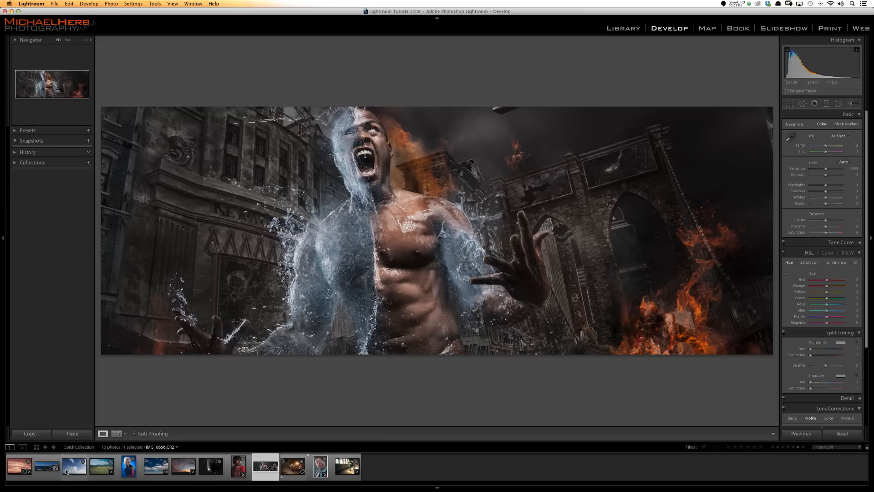
- Return the lighthouse photo's crop to the Original aspect, straighten it along the sea horizon and apply the crop
left_click(73, 466)
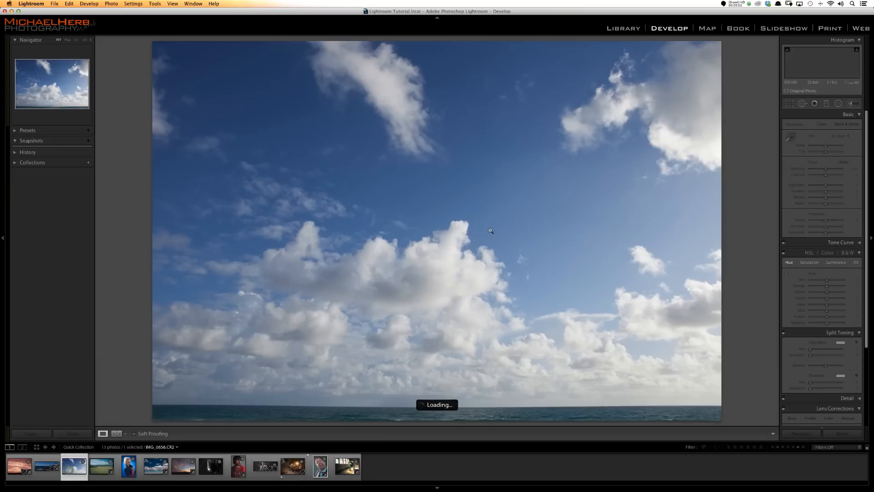
left_click(56, 467)
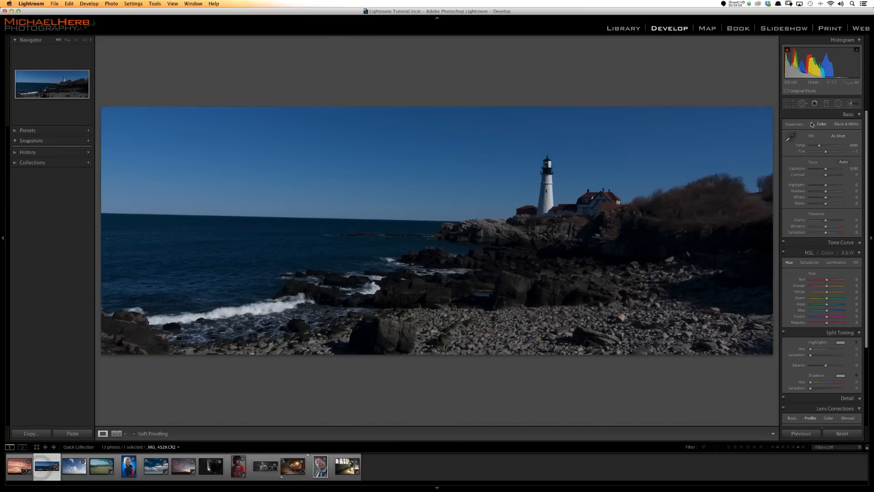
left_click(792, 107)
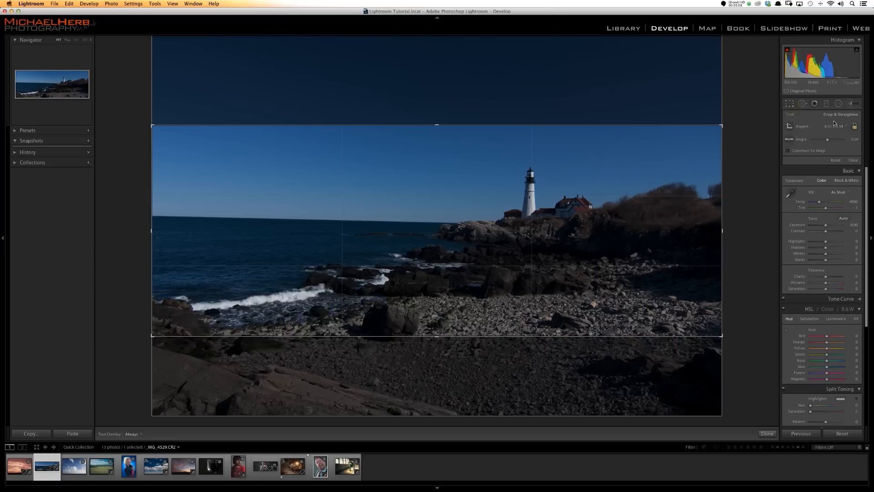
left_click(837, 128)
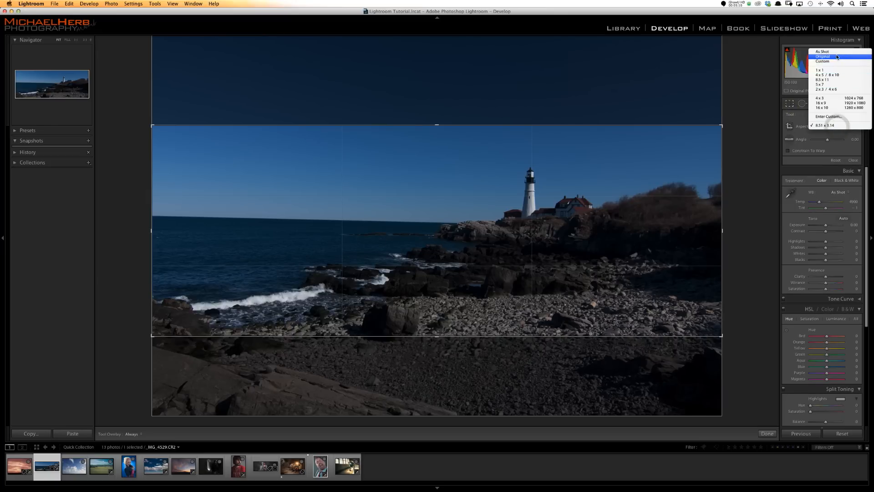
left_click(836, 57)
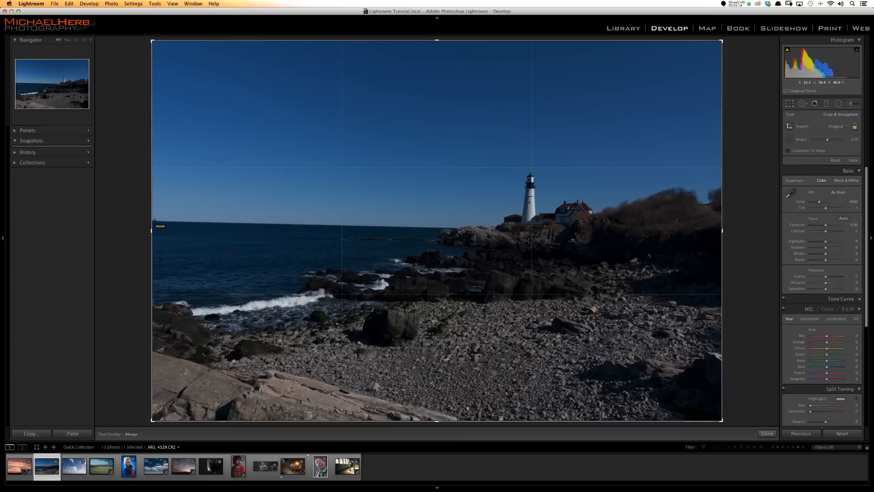
left_click_drag(434, 225, 506, 228)
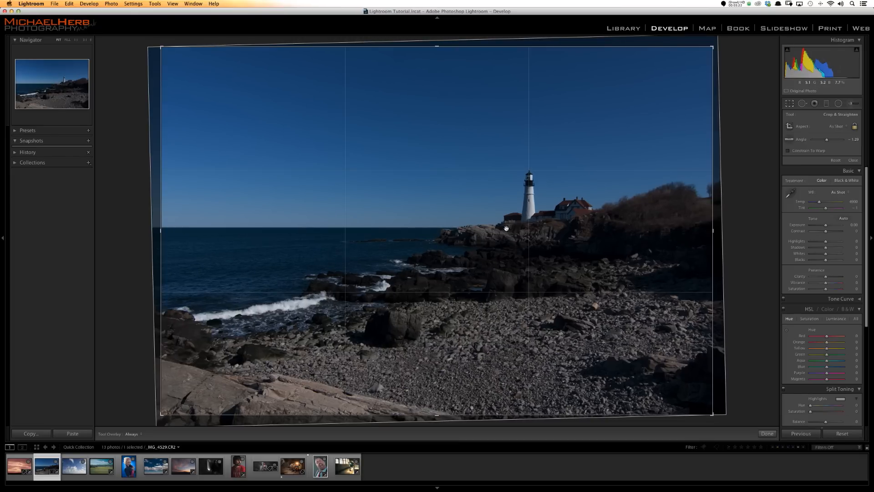
key("Return")
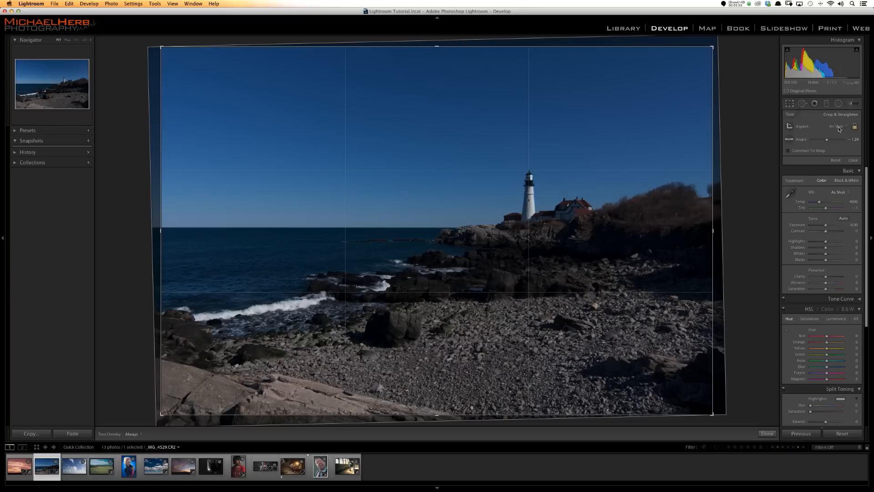
- Show the dialog for entering a custom crop aspect ratio and close it along with the crop
left_click(837, 126)
left_click(828, 191)
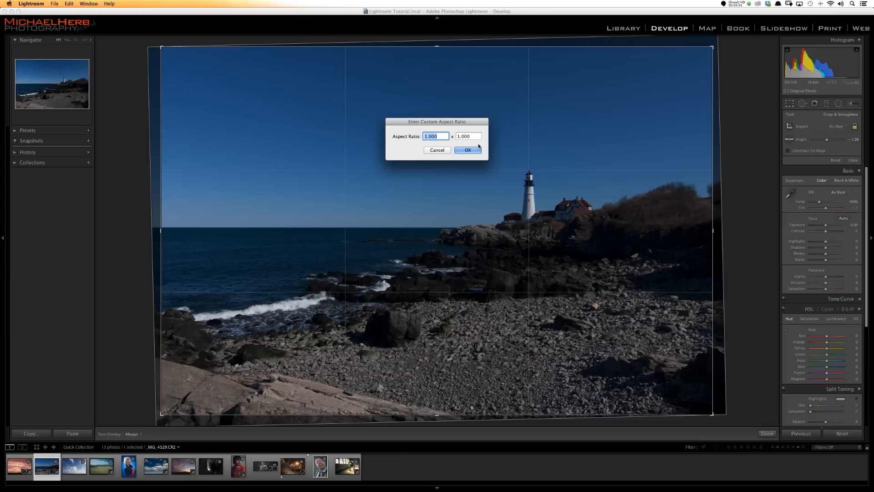
key("Return")
key("Return")
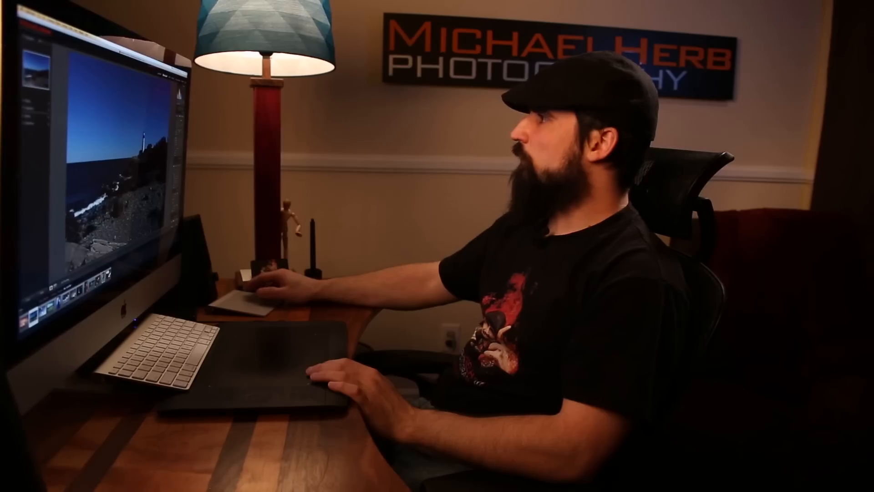
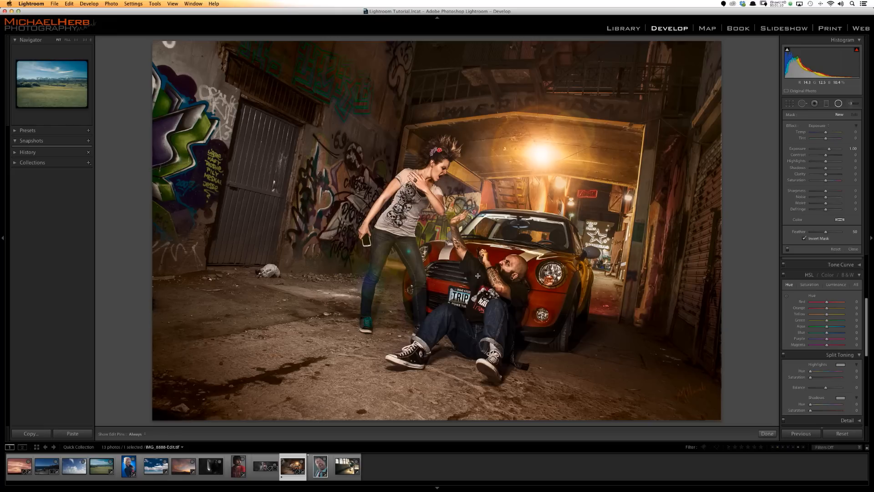
- Darken the alley photo's surroundings with a radial filter around the couple and car at -1.70 exposure, and compare it with the original
left_click_drag(477, 276, 649, 132)
left_click_drag(476, 125, 477, 102)
left_click_drag(484, 171, 502, 179)
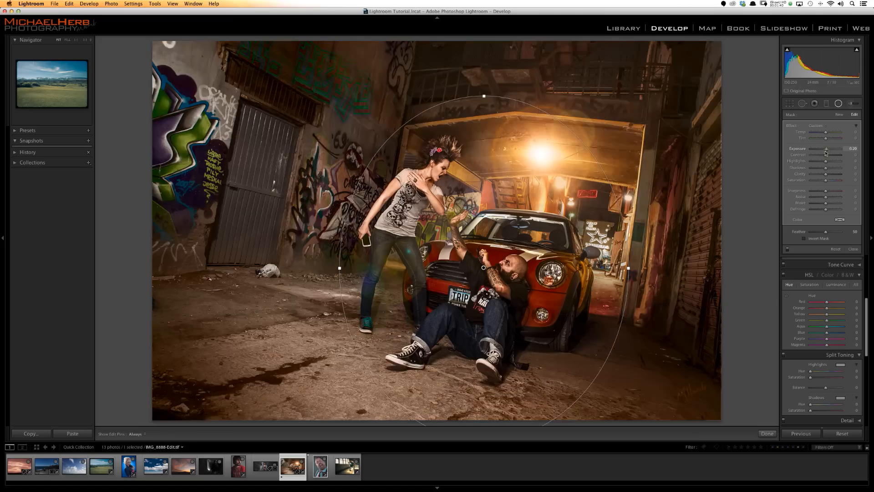
left_click_drag(824, 153, 820, 154)
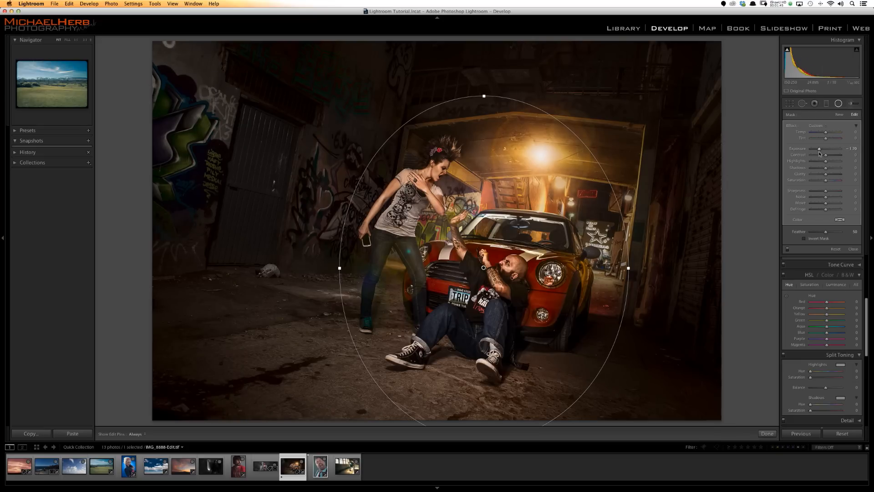
left_click(837, 105)
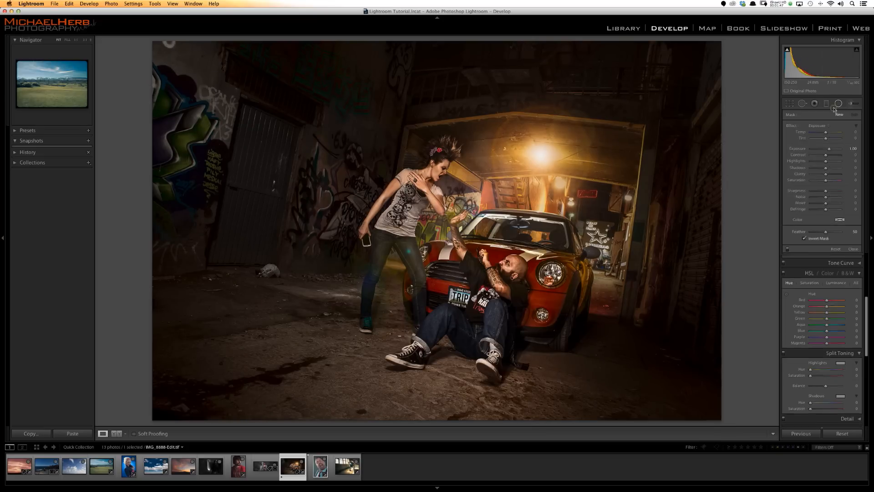
key("backslash")
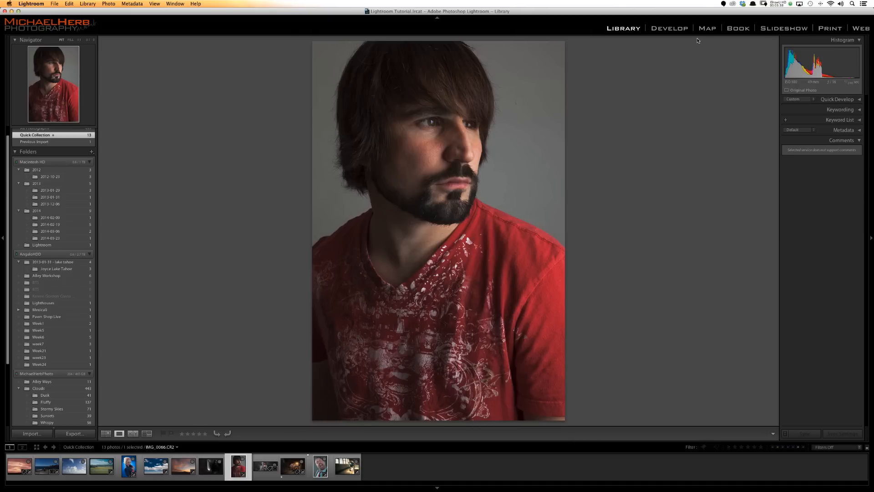
- Darken the red-shirt portrait outside a radial filter over the face and chest, using -2.04 exposure, and compare it with the original
key("k")
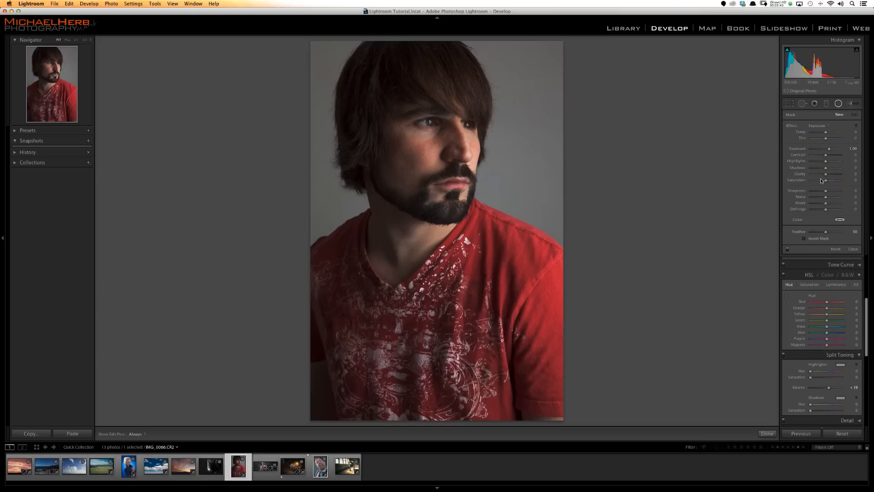
left_click_drag(424, 162, 583, 27)
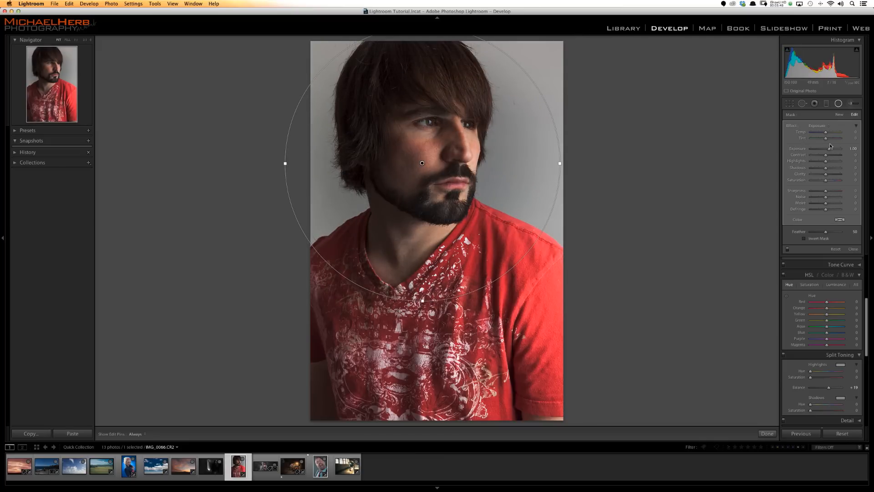
left_click_drag(828, 149, 819, 149)
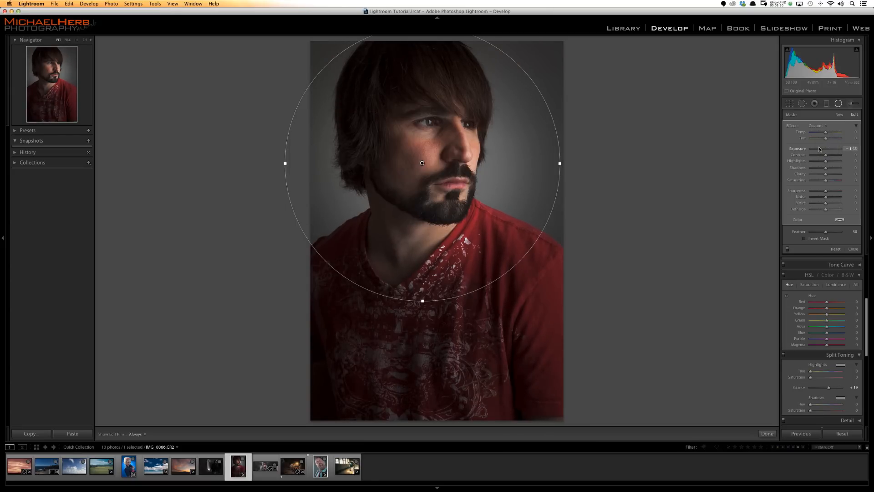
left_click_drag(424, 300, 452, 303)
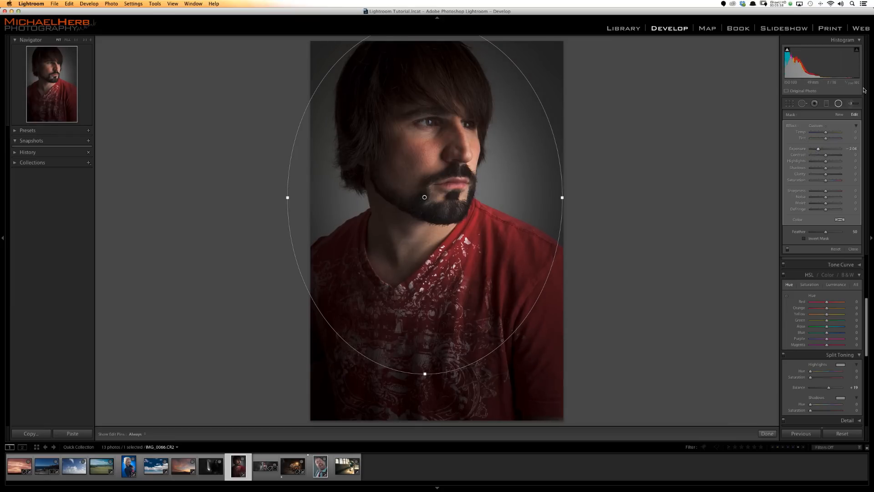
left_click(837, 103)
key("backslash")
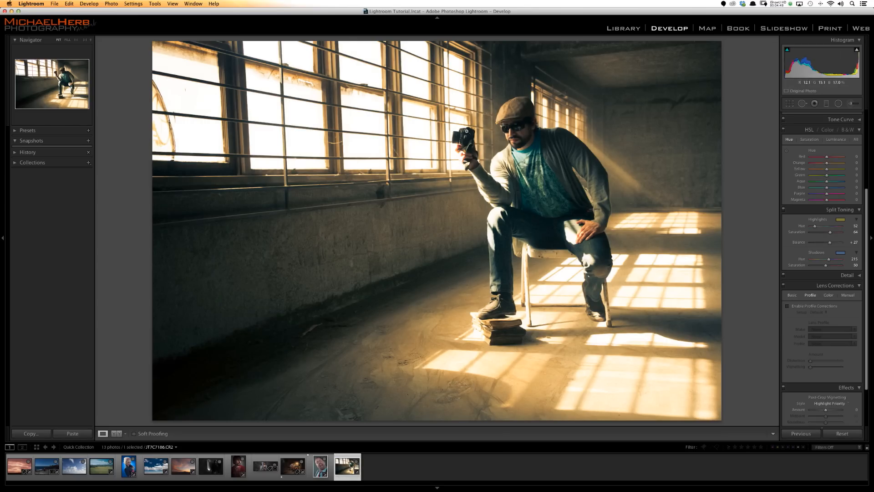
- Place a small radial filter around the camera in the window-light photo and invert its mask so it affects the inside
left_click(838, 103)
mouse_move(463, 134)
left_mouse_down()
mouse_move(484, 152)
mouse_move(472, 137)
left_mouse_up()
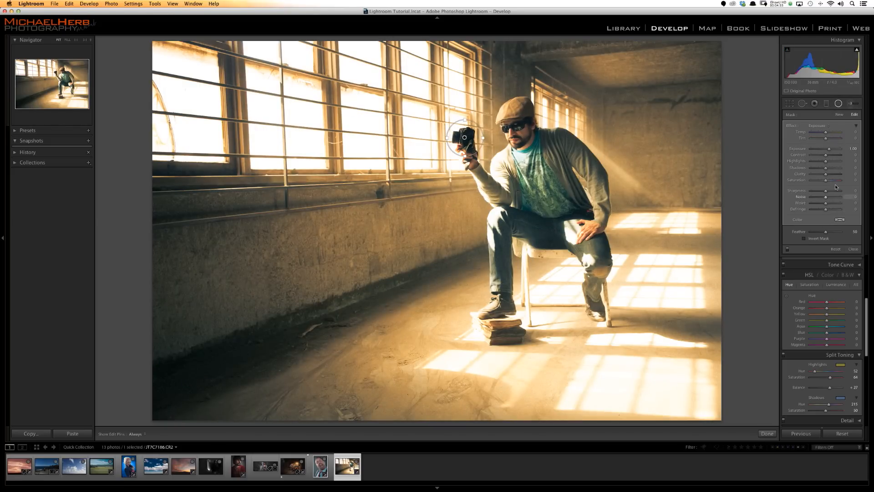
left_click(815, 237)
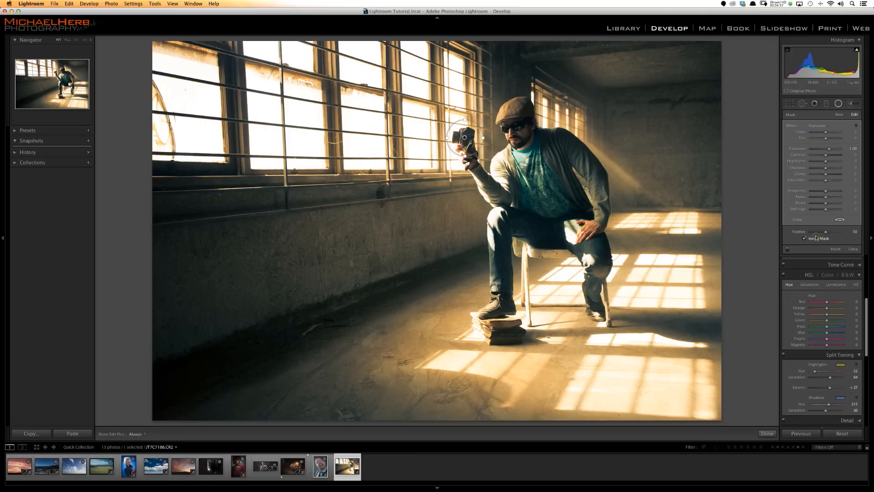
- Set the camera's radial filter to 0.97 exposure with raised highlights and clarity, close the tool and compare before and after
left_click_drag(828, 149, 830, 149)
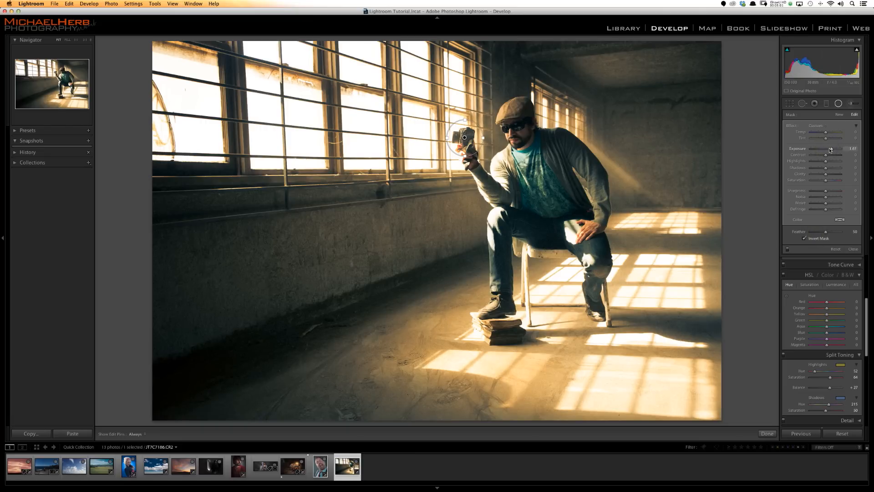
left_click_drag(829, 149, 827, 149)
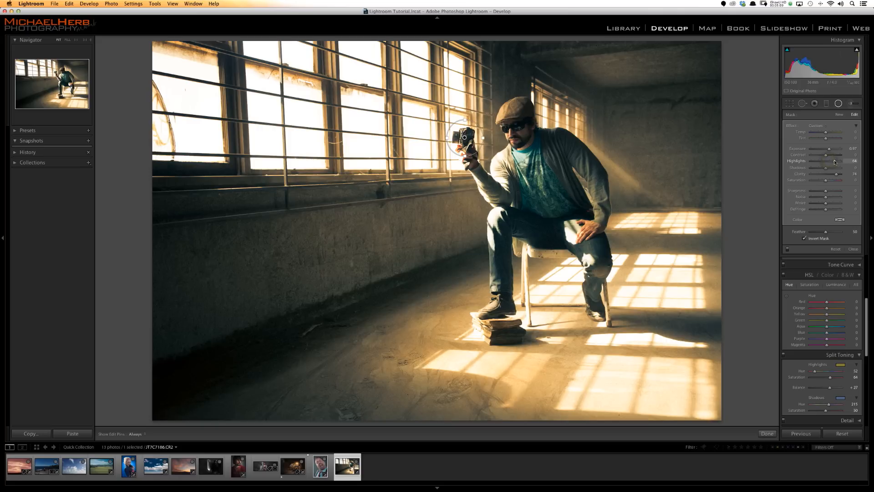
left_click(838, 104)
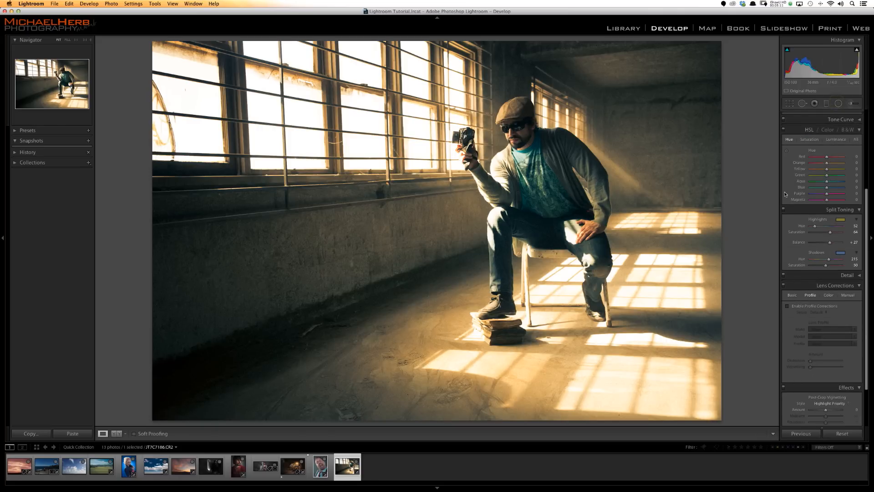
key("backslash")
key("backslash")
key("backslash")
key("backslash")
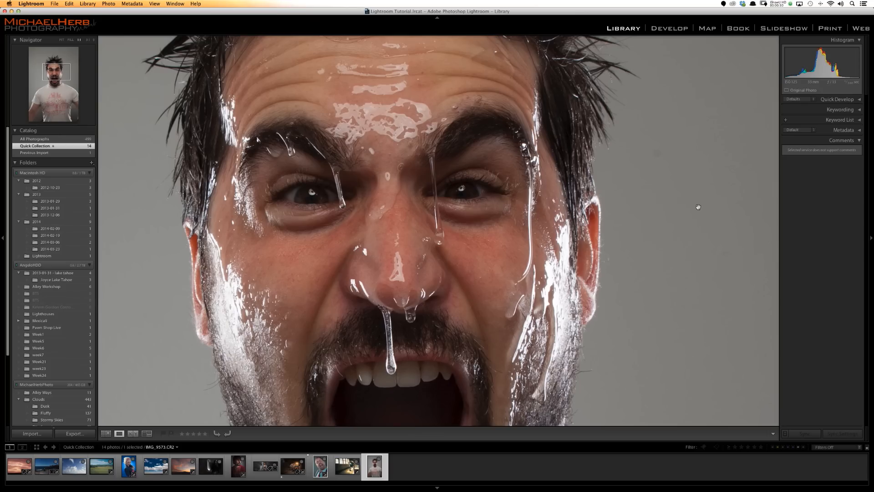
- Brush both irises of the screaming man's portrait with the Iris Enhance preset and raise the exposure to 1.11
left_click(677, 30)
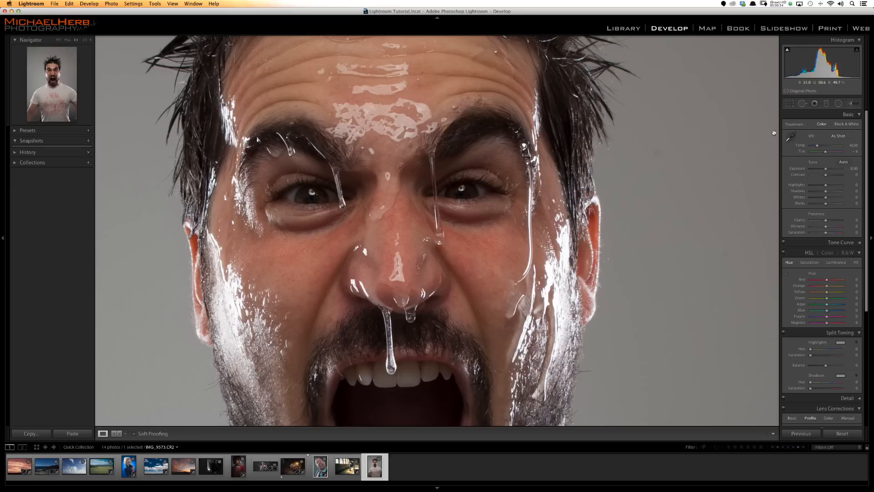
left_click(854, 104)
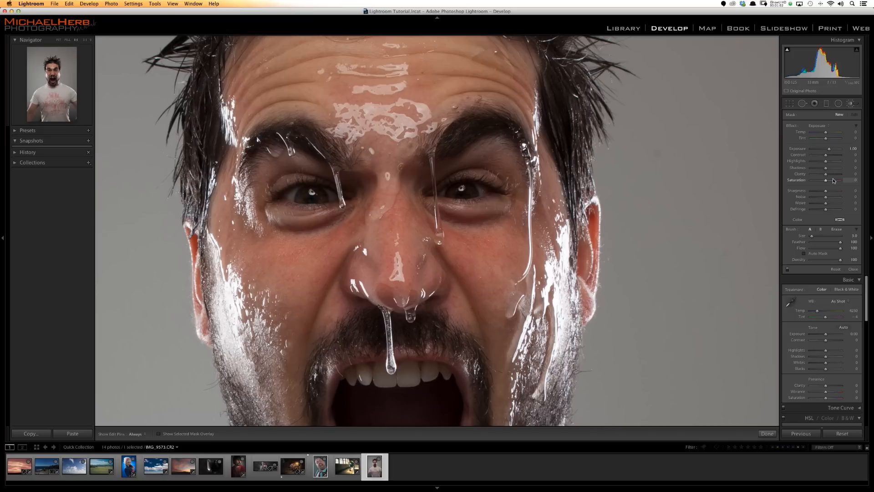
left_click(825, 128)
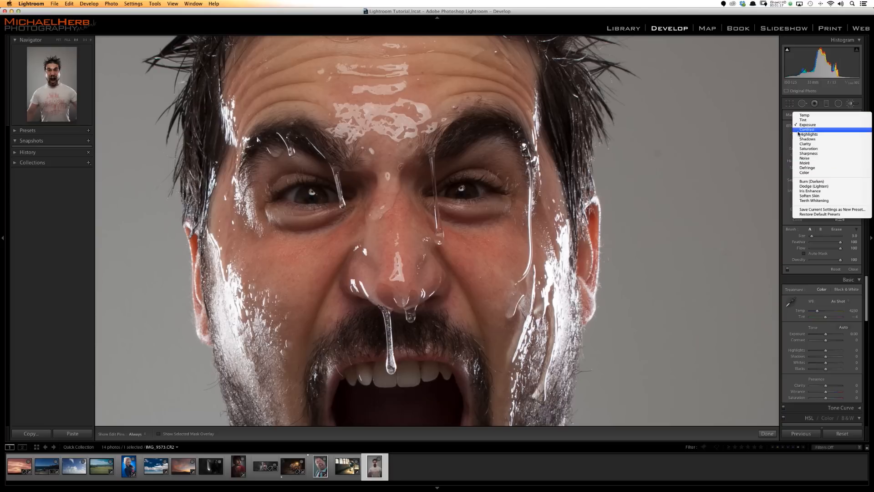
left_click(818, 191)
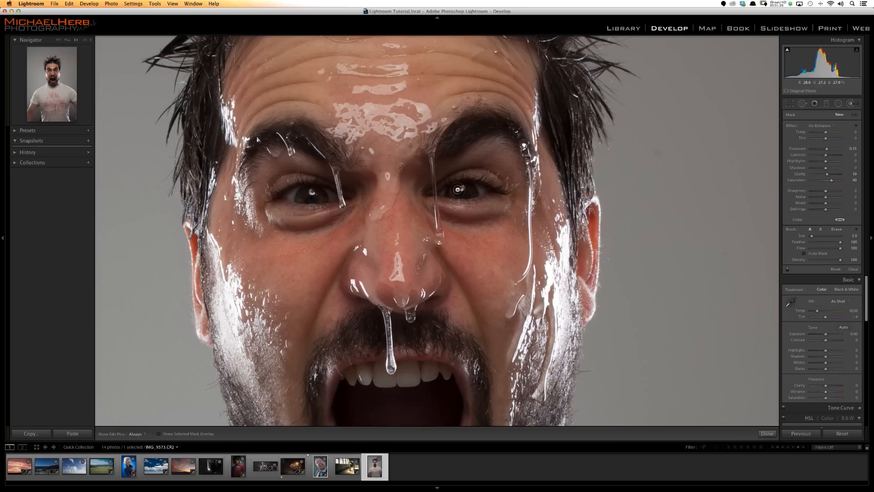
left_click_drag(460, 188, 454, 191)
left_click_drag(304, 198, 307, 198)
left_click_drag(826, 149, 829, 151)
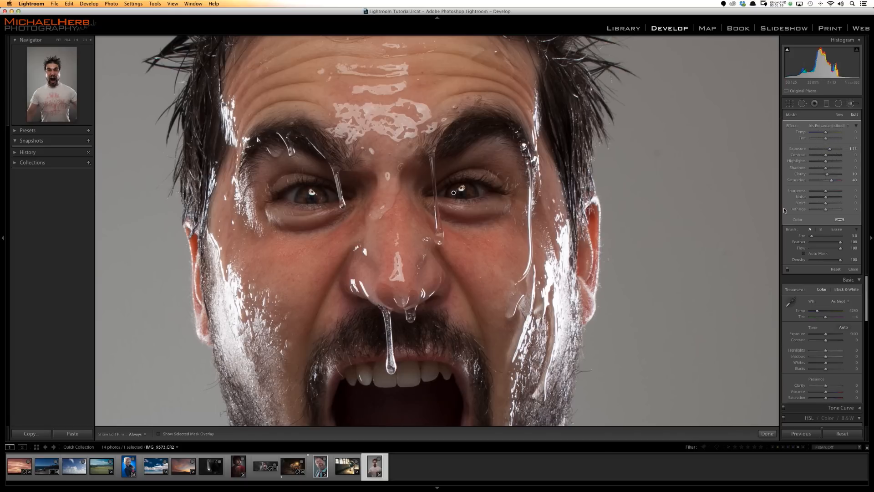
- Try orange and blue color tints on the brushed irises and clear the tint again
left_click(840, 219)
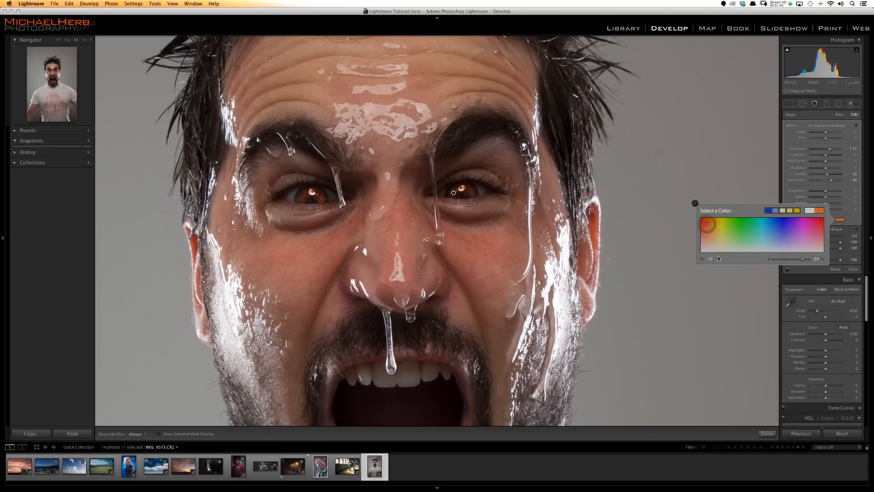
left_click_drag(709, 223, 771, 225)
left_click(807, 209)
left_click(695, 203)
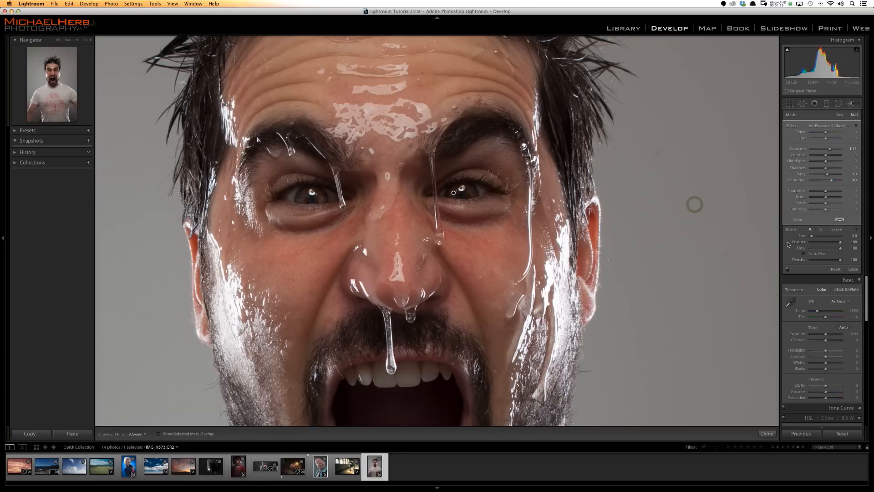
- Increase the clarity of the iris adjustment and finish with the brush
left_click_drag(827, 174, 832, 175)
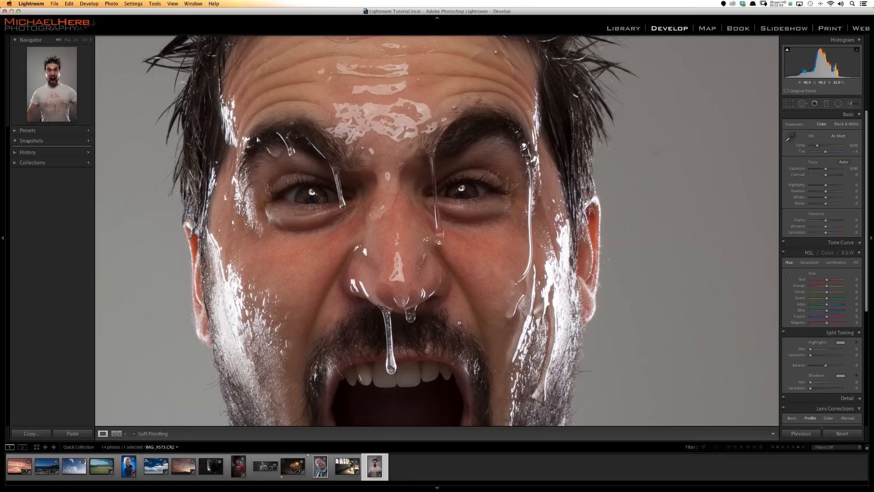
left_click_drag(459, 323, 434, 204)
left_click(434, 204)
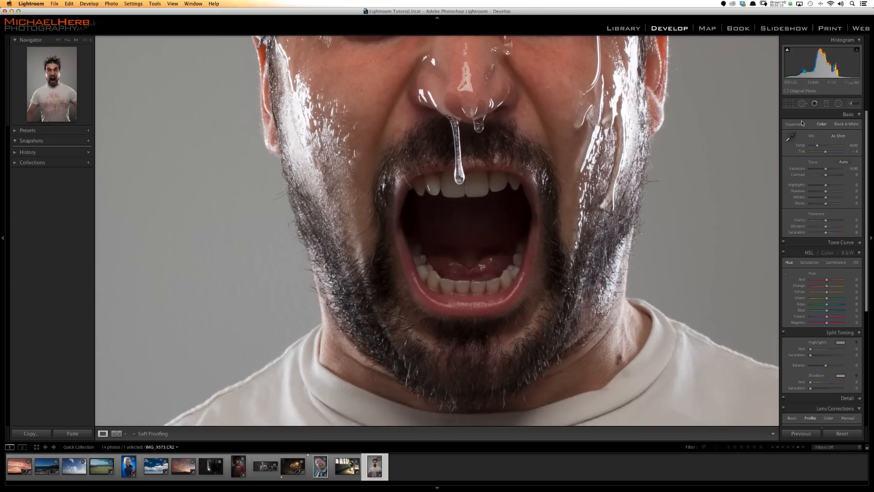
- Brush the upper and lower teeth with the Teeth Whitening preset and compare the photo before and after
left_click(853, 104)
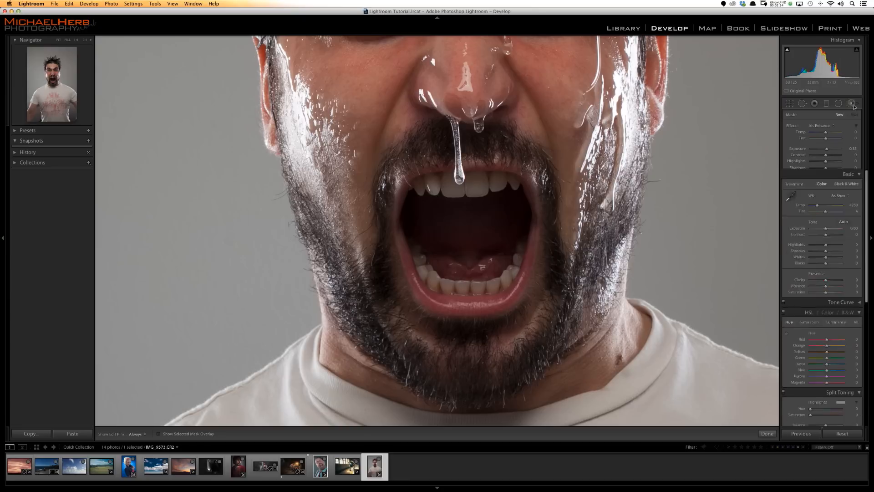
left_click(822, 128)
left_click(811, 140)
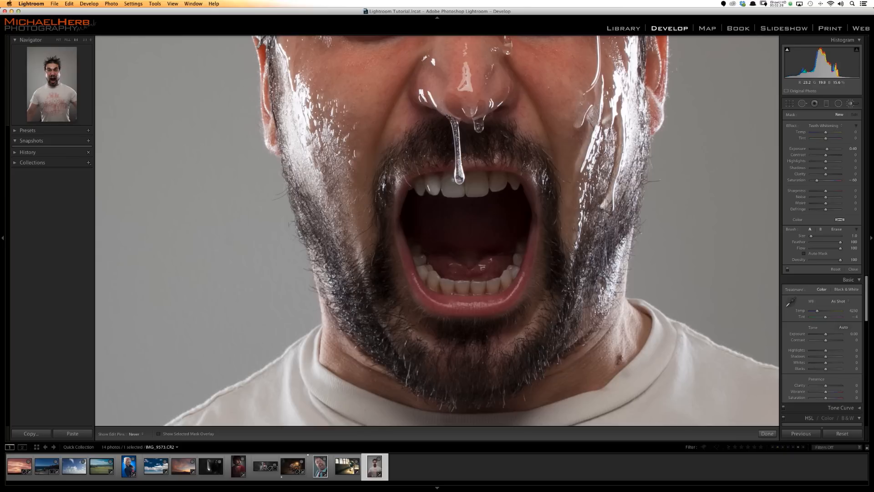
left_click(468, 183)
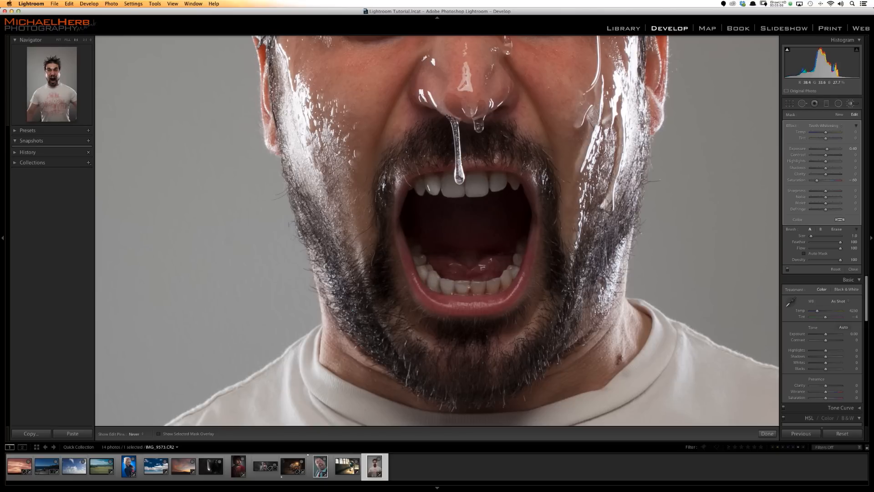
left_click_drag(485, 286, 490, 288)
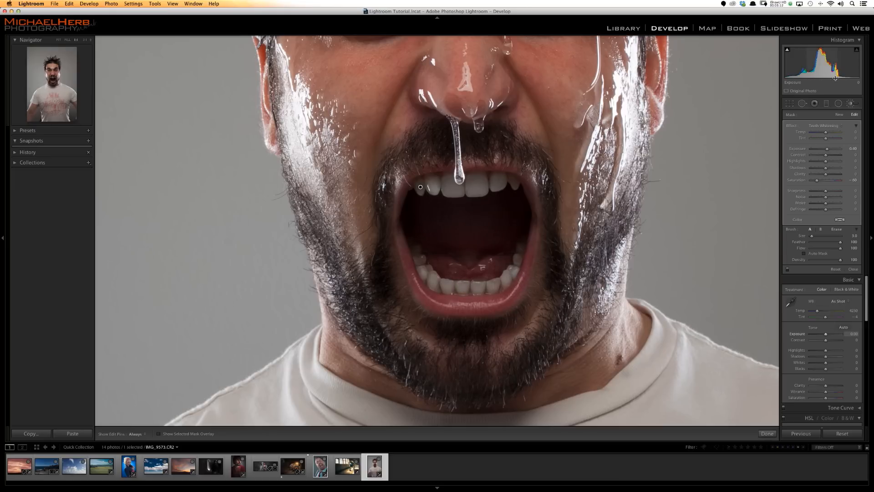
key("backslash")
key("backslash")
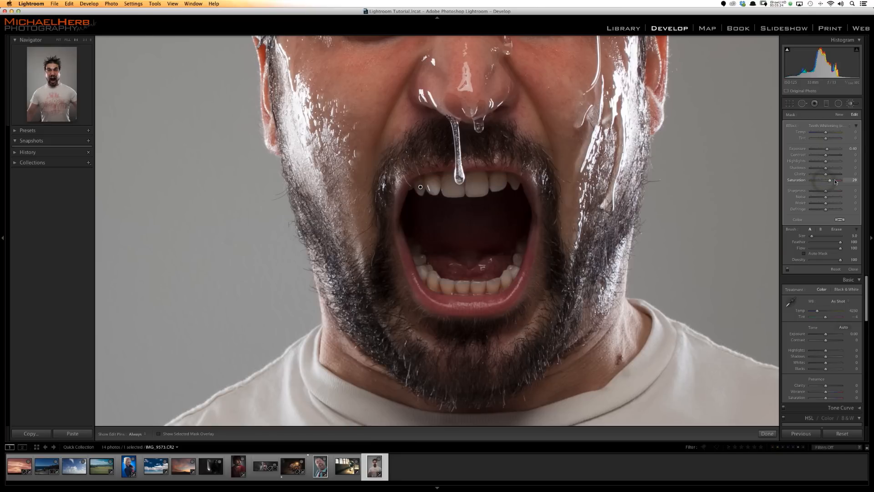
- Try a yellow color tint on the brushed teeth
left_click(839, 220)
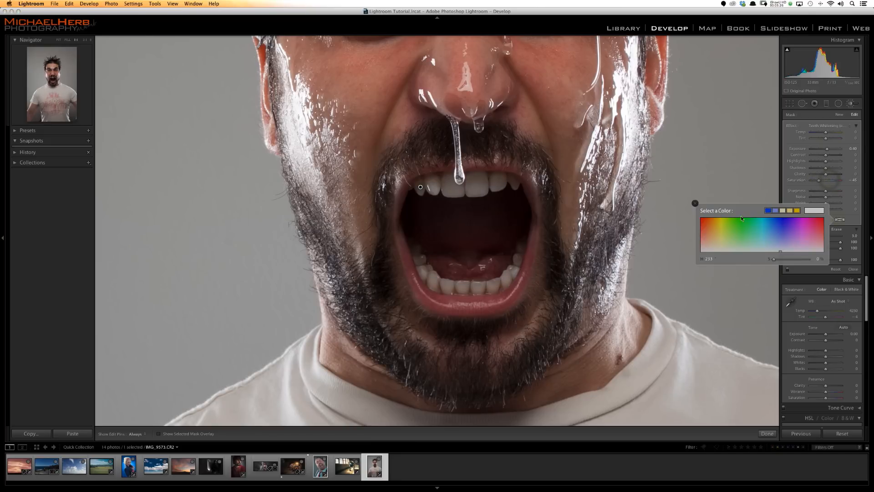
left_click_drag(717, 221, 718, 234)
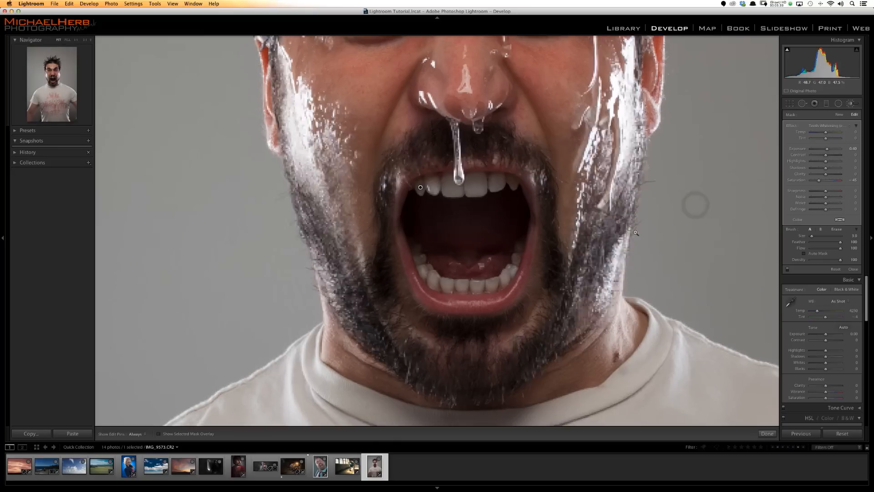
- Close the adjustment brush and check the eye and teeth retouching on the full photo and close up
key("z")
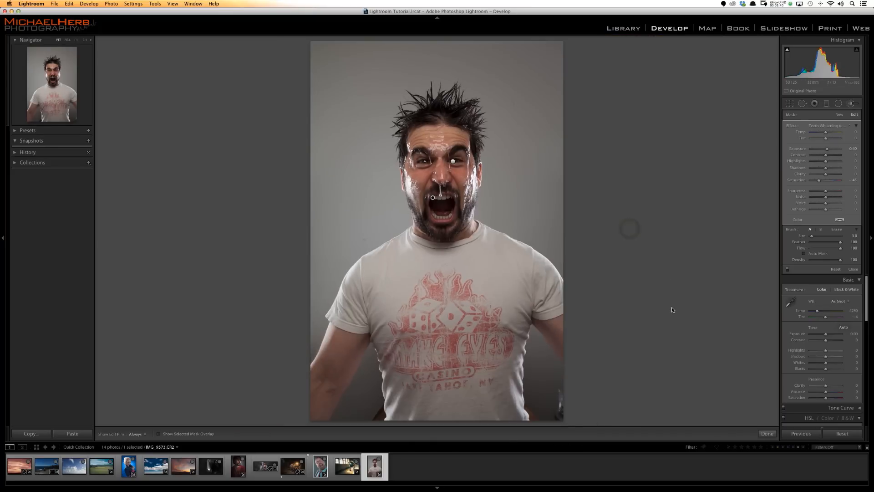
left_click(853, 105)
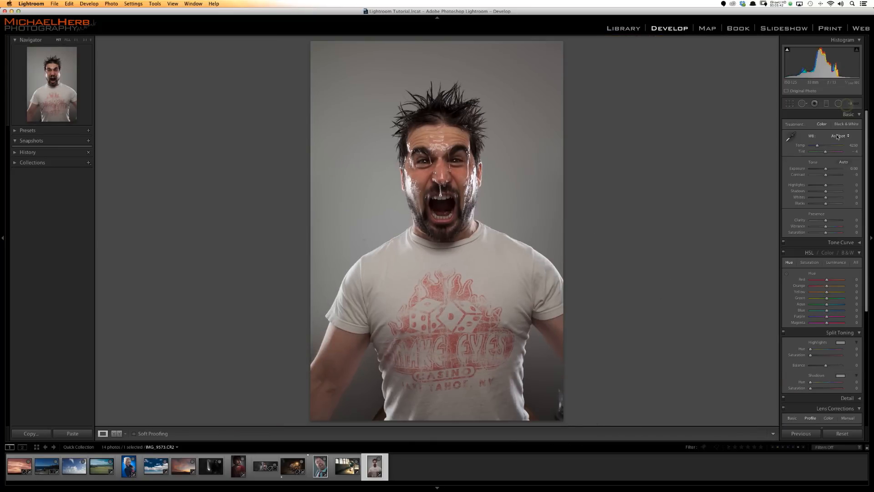
left_click(434, 171)
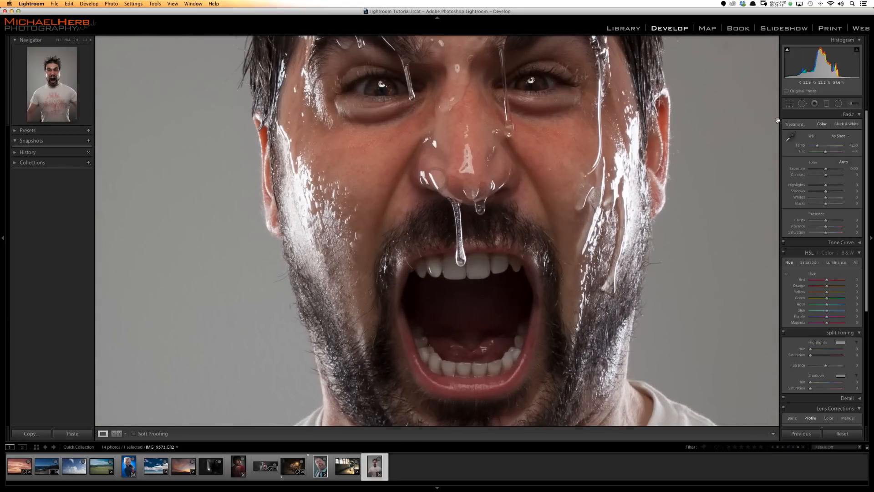
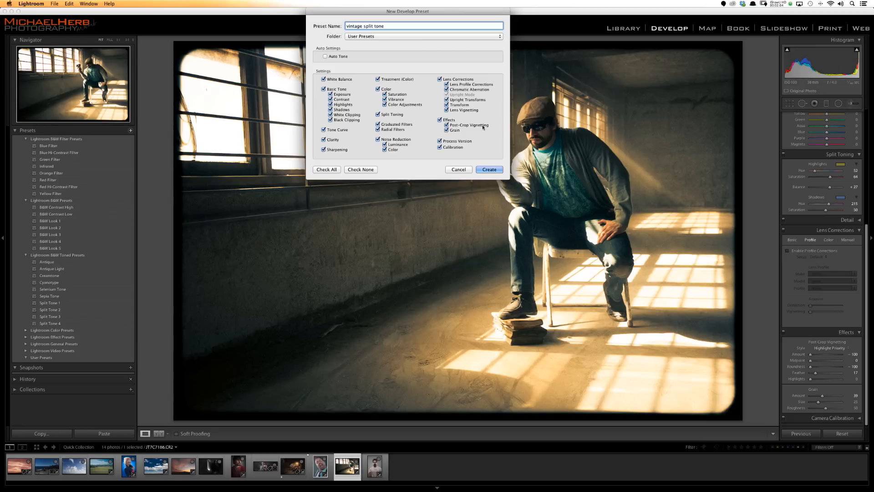
- Save the develop settings as the preset "vintage split tone" in User Presets and apply it to the blue sky and clouds photo
left_click(366, 37)
left_click(366, 37)
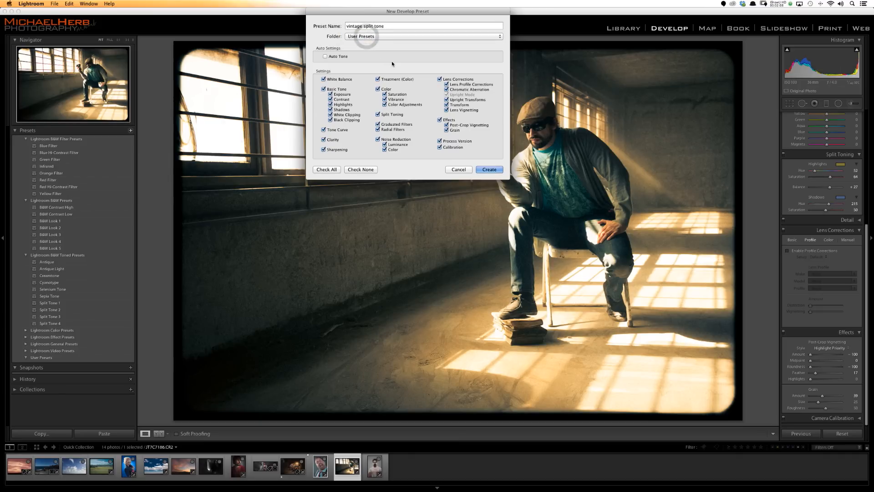
left_click(490, 169)
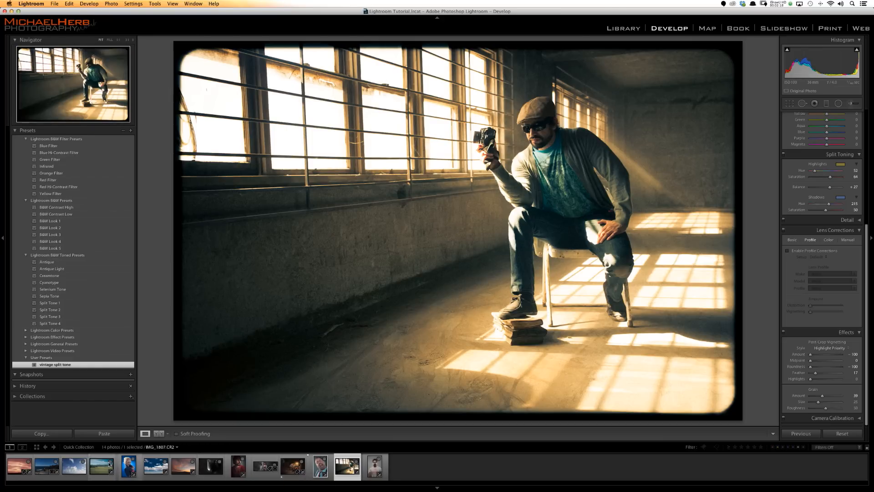
left_click(74, 472)
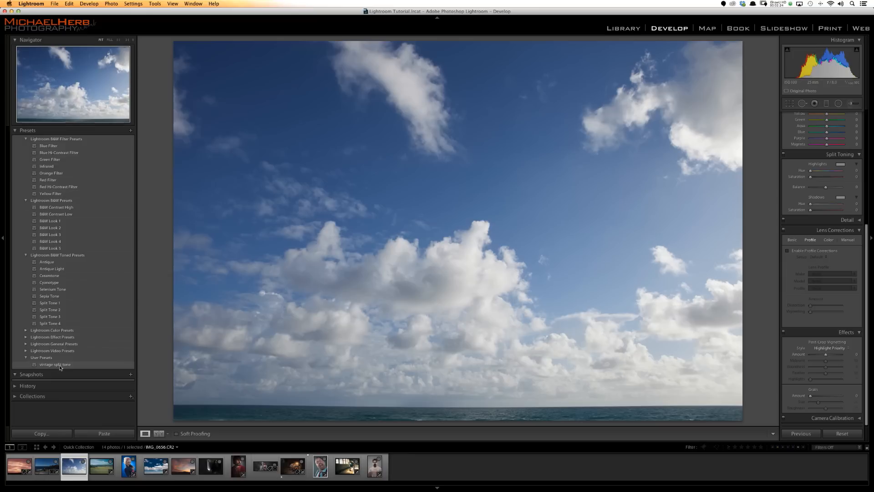
left_click(60, 365)
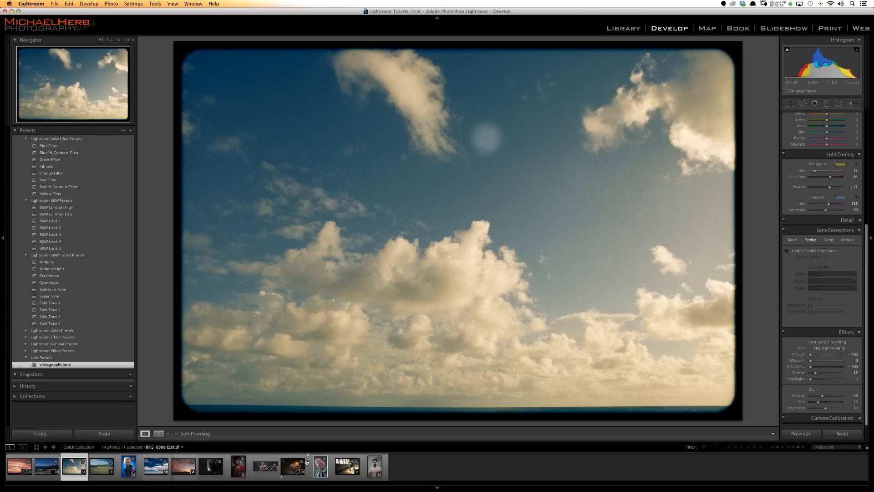
- Go to the alley car photo's library folder and select the four unedited shots in its stack
left_click(291, 469)
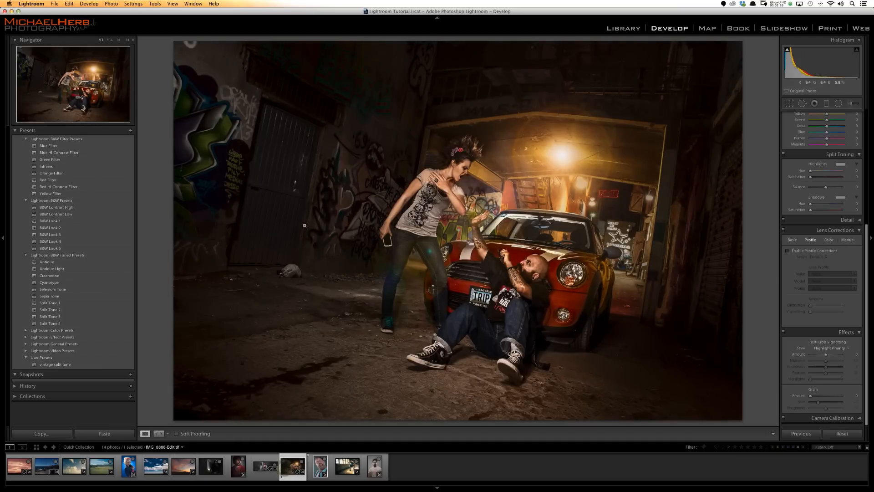
right_click(290, 466)
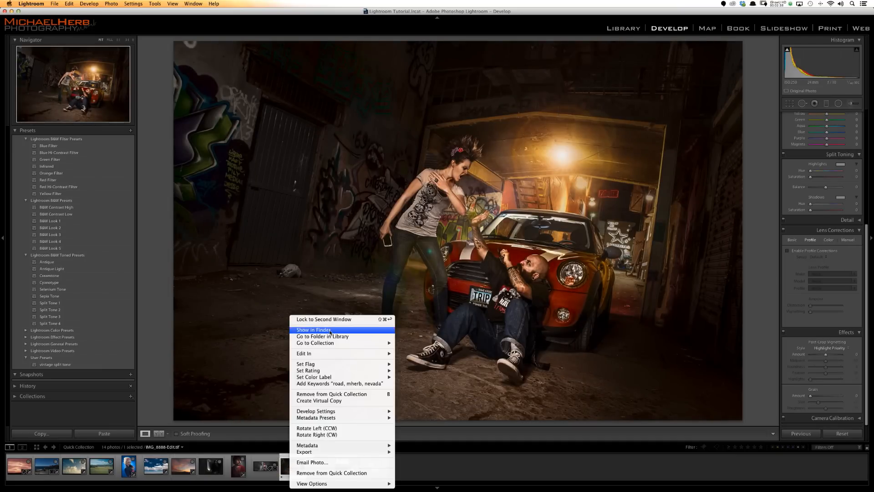
left_click(331, 337)
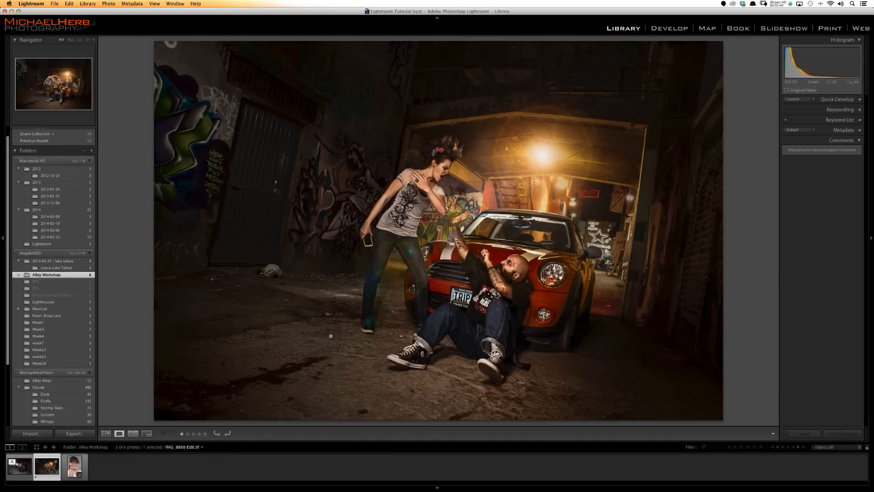
left_click(12, 461)
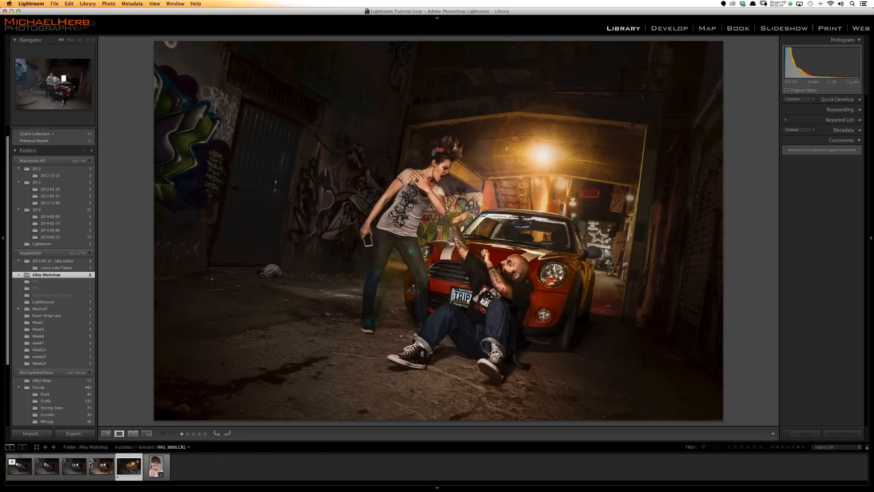
left_click(100, 470)
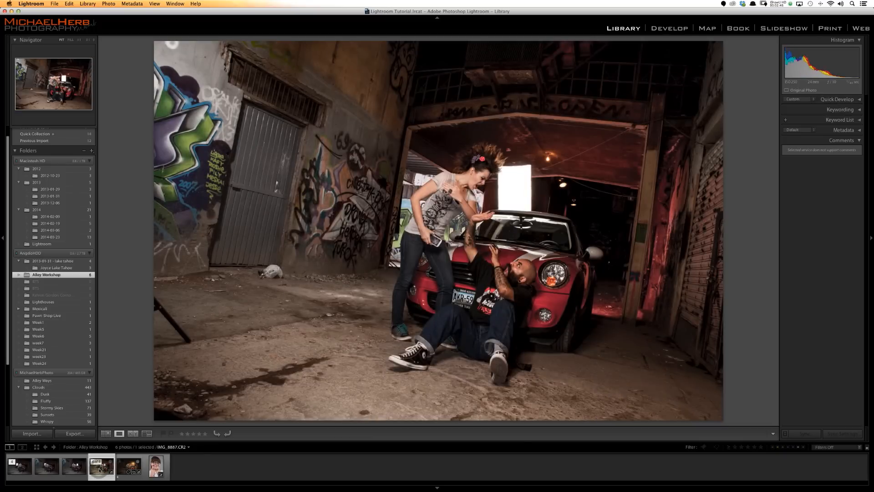
left_click(23, 466, "shift")
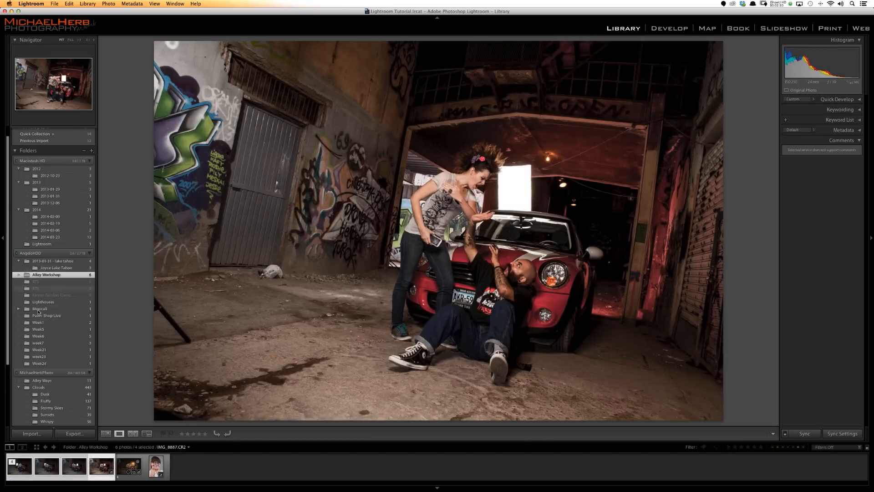
- Apply the vintage split tone preset to the active alley shot and synchronize its settings to the other selected shots
key("d")
left_click(54, 364)
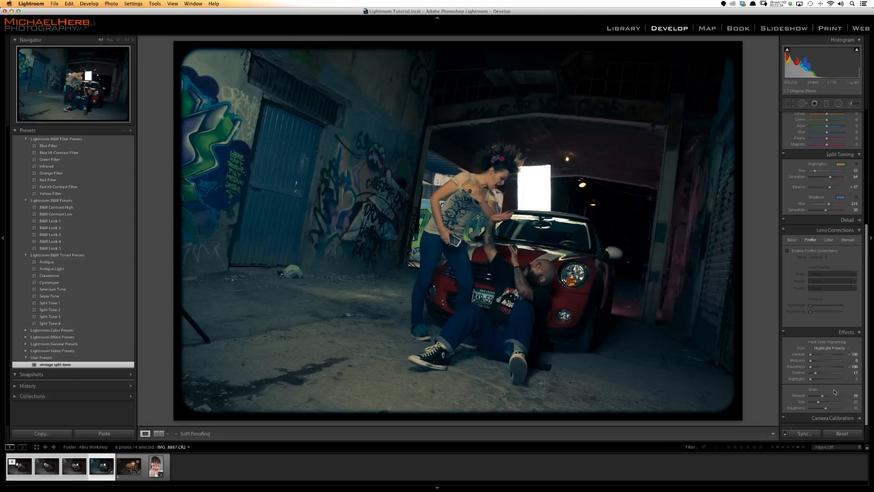
left_click(804, 433)
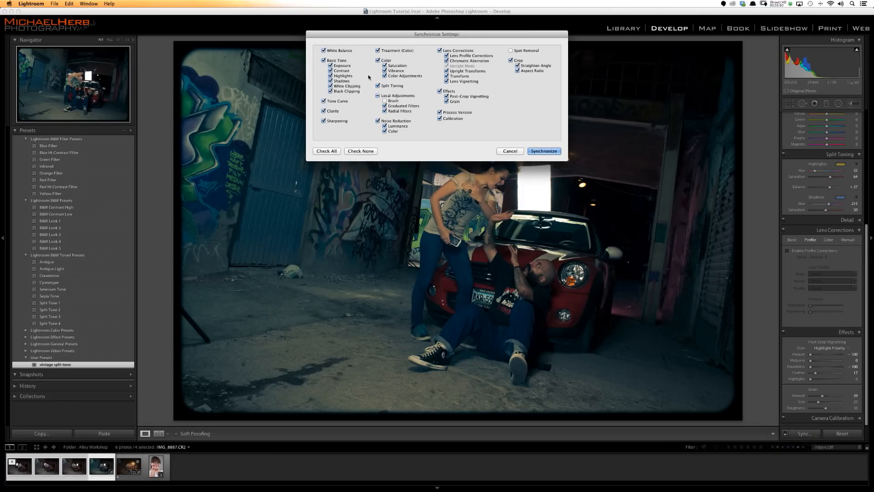
left_click(537, 150)
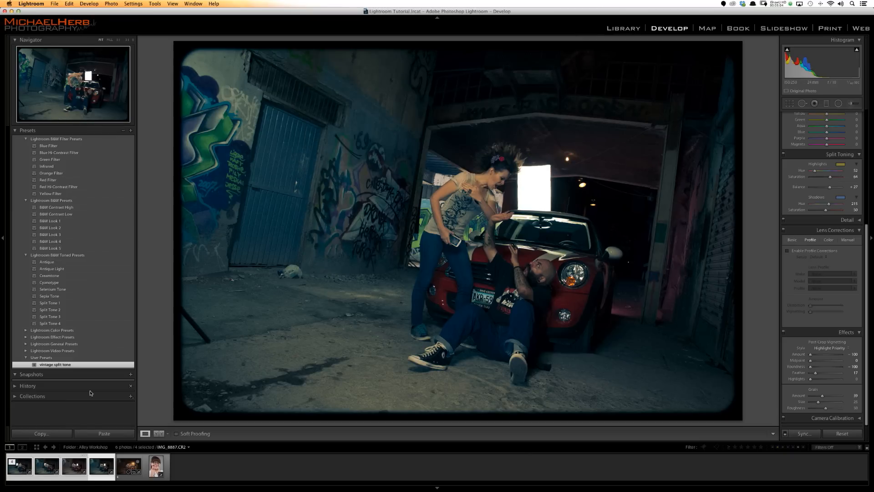
left_click(71, 468)
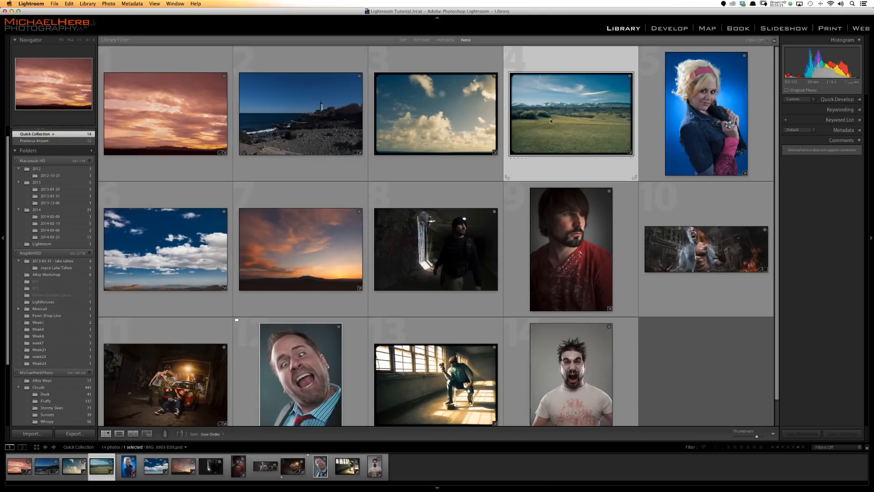
- Save the develop settings of the grassy field and mountains photo as a new user preset named "vintage 2"
double_click(550, 118)
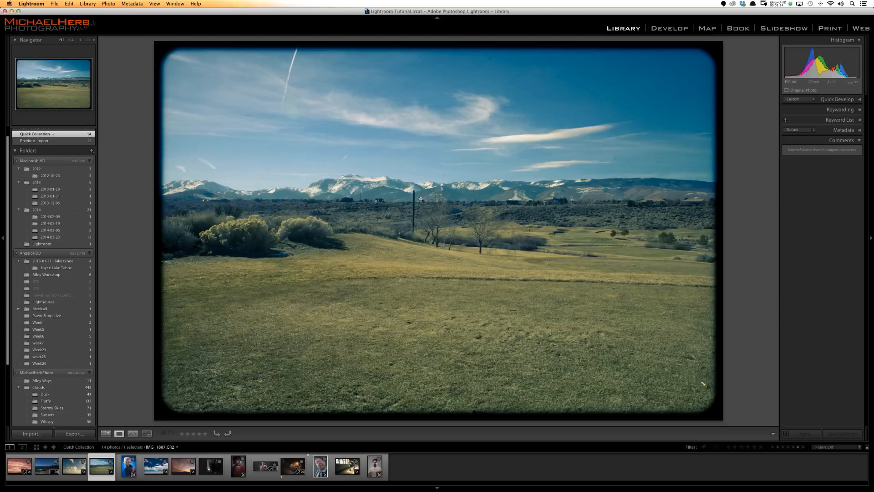
left_click(669, 29)
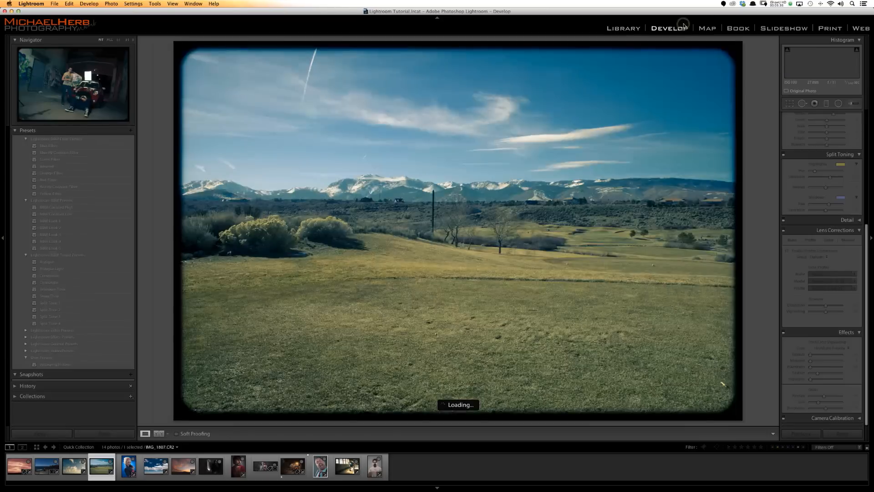
left_click(131, 131)
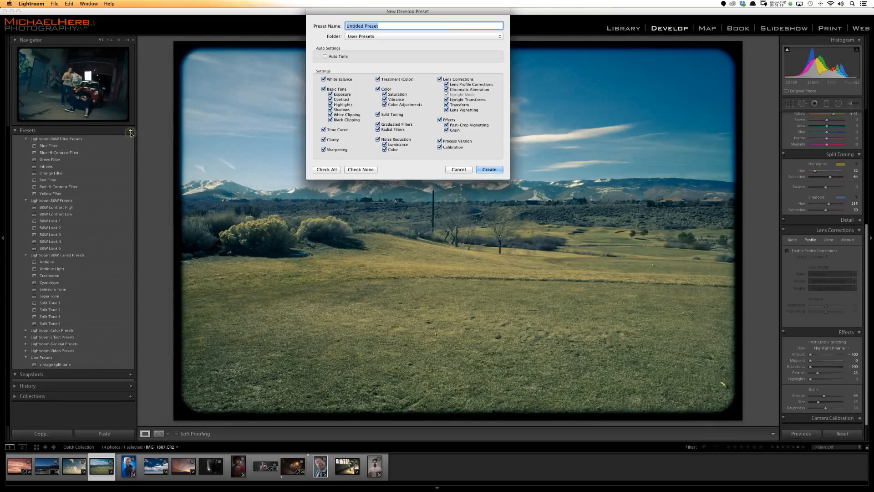
type("vintage 2")
left_click(496, 169)
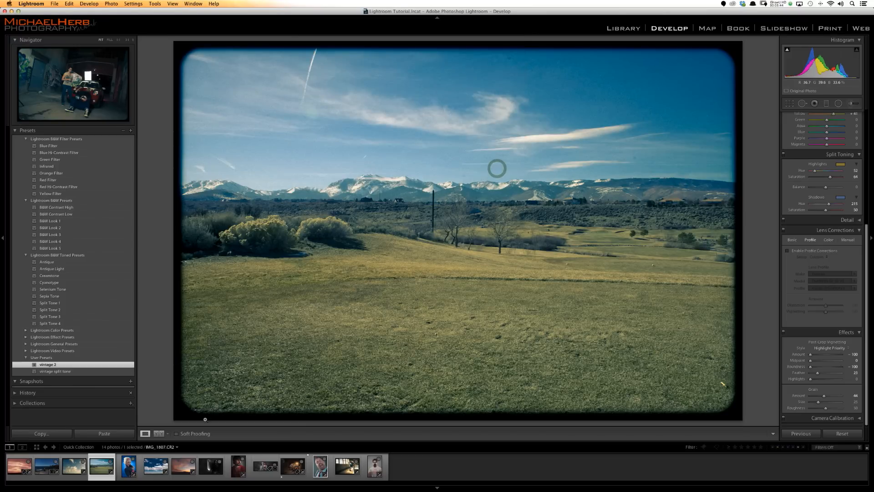
- Compare the vintage 2 preset with vintage split tone on the photo of the seated man with the camera
left_click(337, 470)
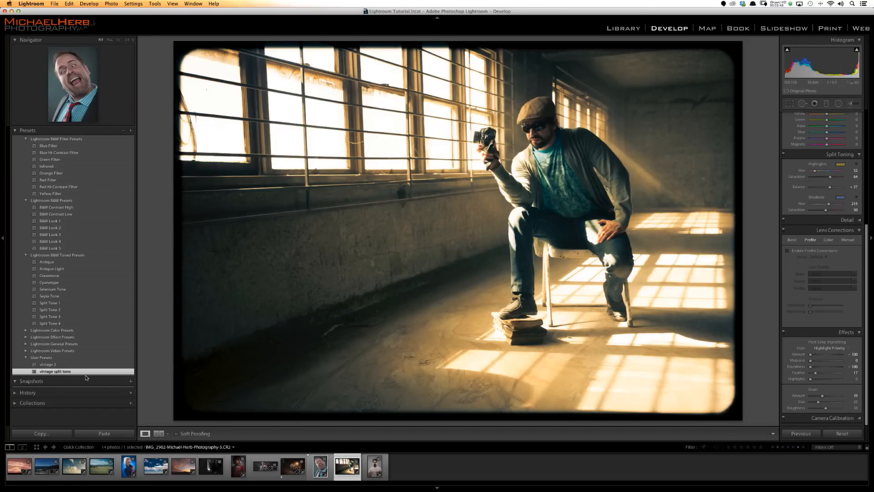
left_click(57, 370)
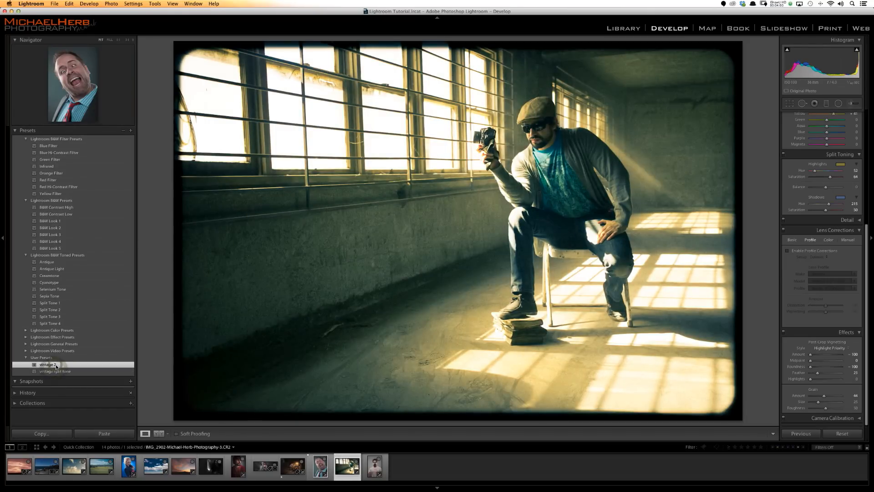
left_click(58, 371)
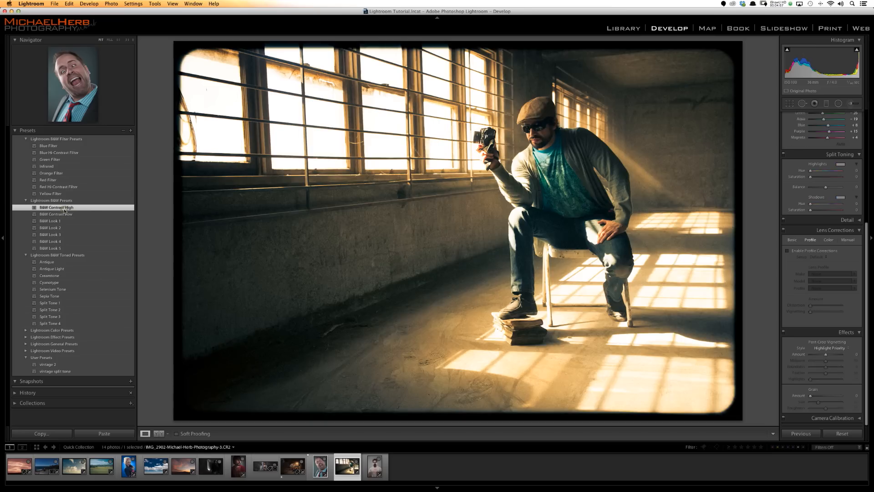
- Try the B&W Contrast High, B&W Contrast Low, Red Hi-Contrast, Red Filter and Infrared presets on the seated man photo
left_click(64, 208)
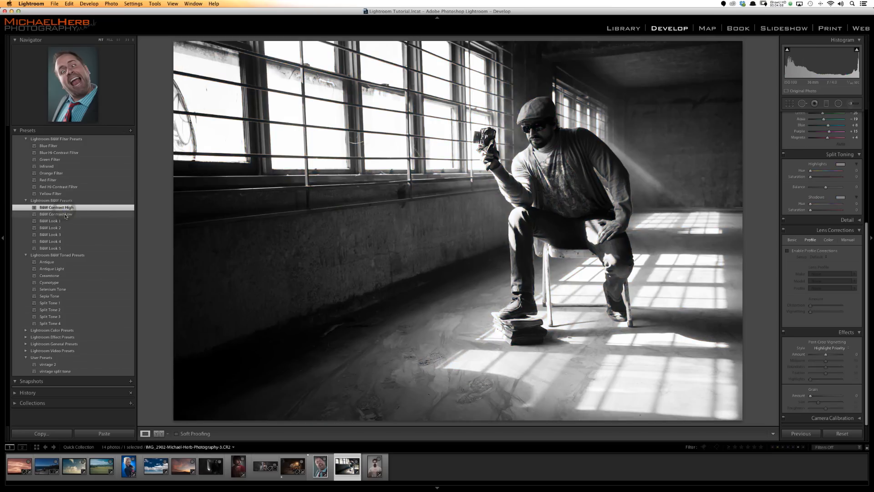
left_click(65, 214)
left_click(56, 185)
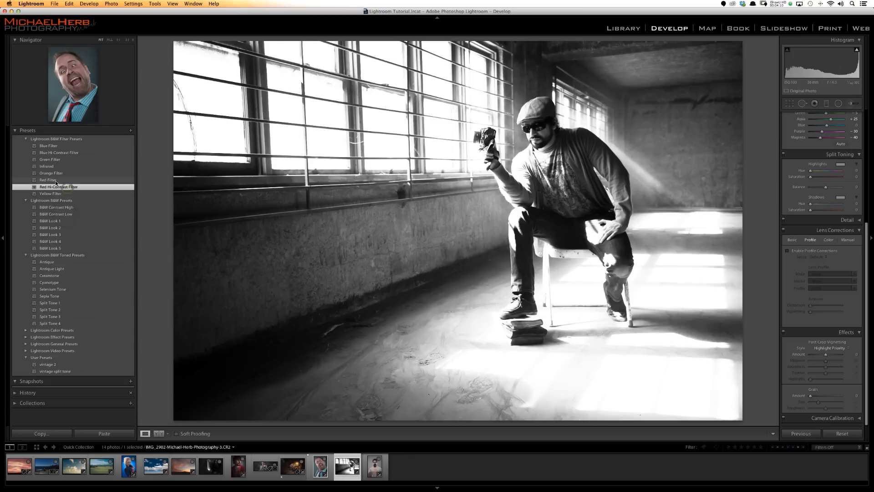
left_click(51, 179)
left_click(47, 166)
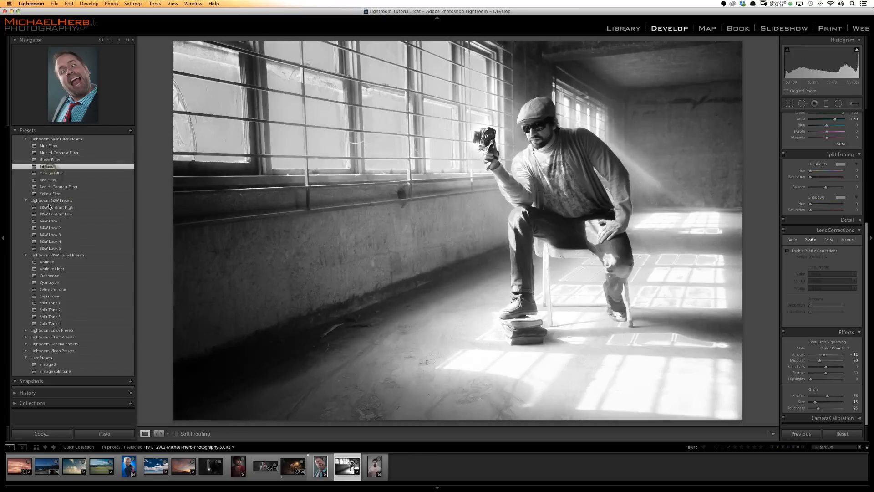
- Try the Selenium Tone and Split Tone 1 presets, examine the resulting settings, and return the photo to vintage split tone
left_click(46, 289)
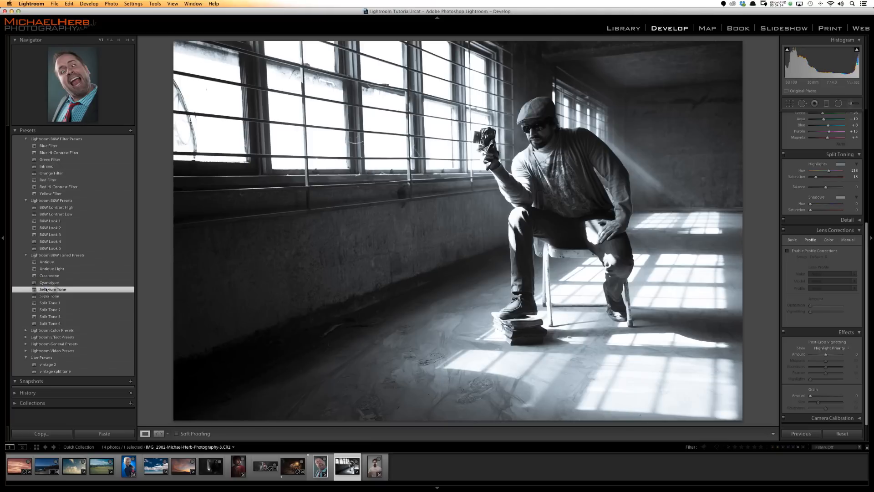
left_click(48, 303)
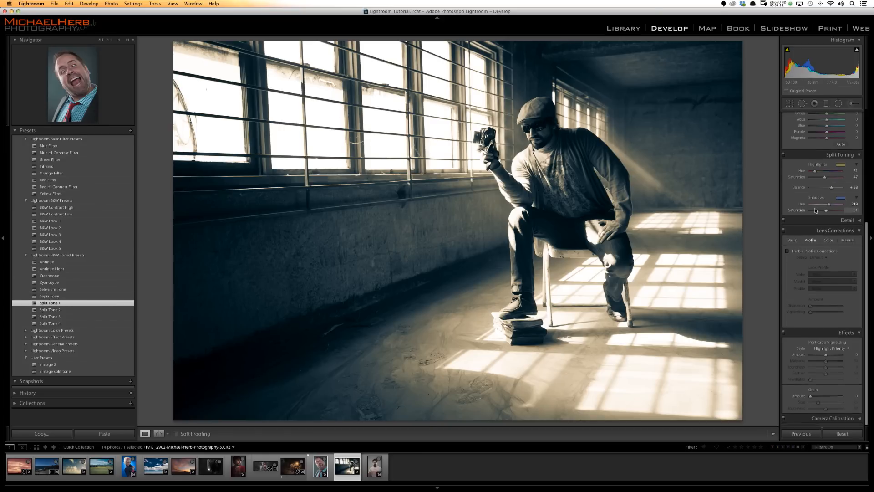
scroll(815, 211, "up", 2)
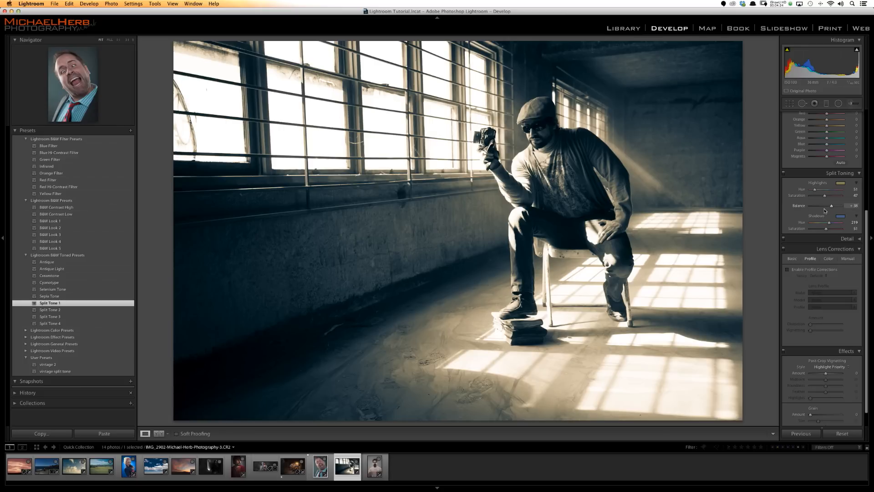
scroll(824, 210, "up", 15)
scroll(826, 227, "up", 1)
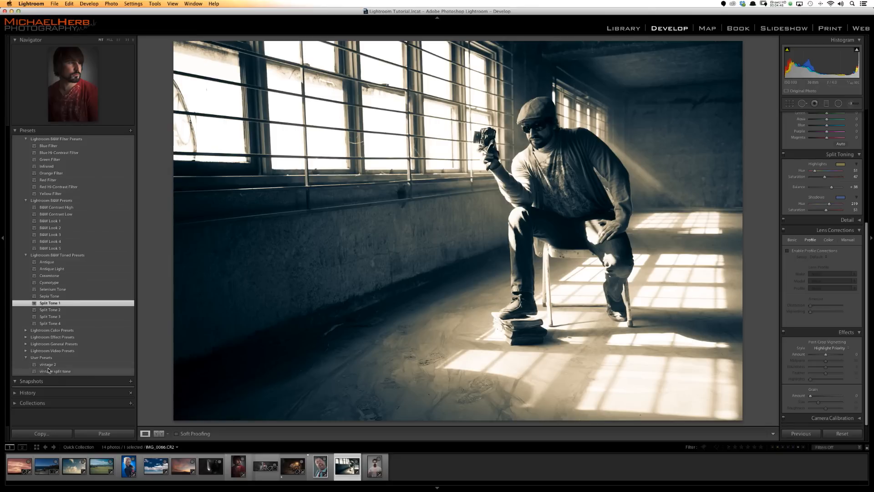
left_click(49, 371)
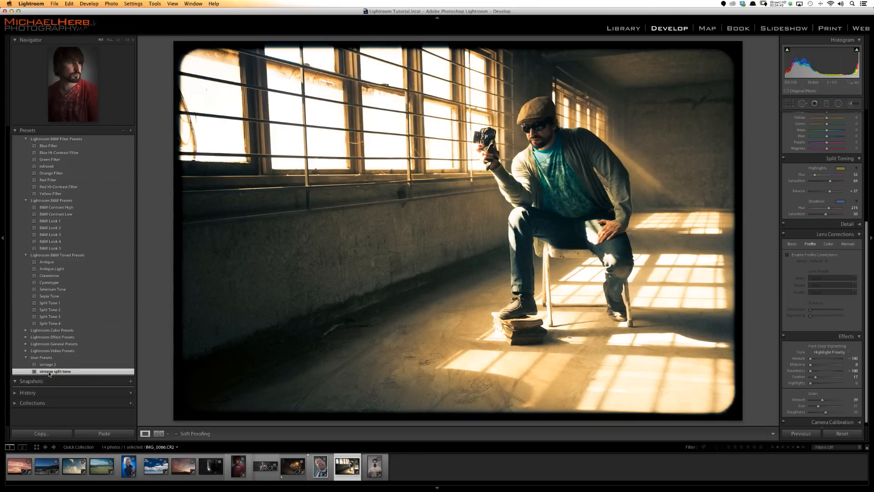
- Try the vintage split tone preset on the finished alley car photo and undo it
left_click(291, 467)
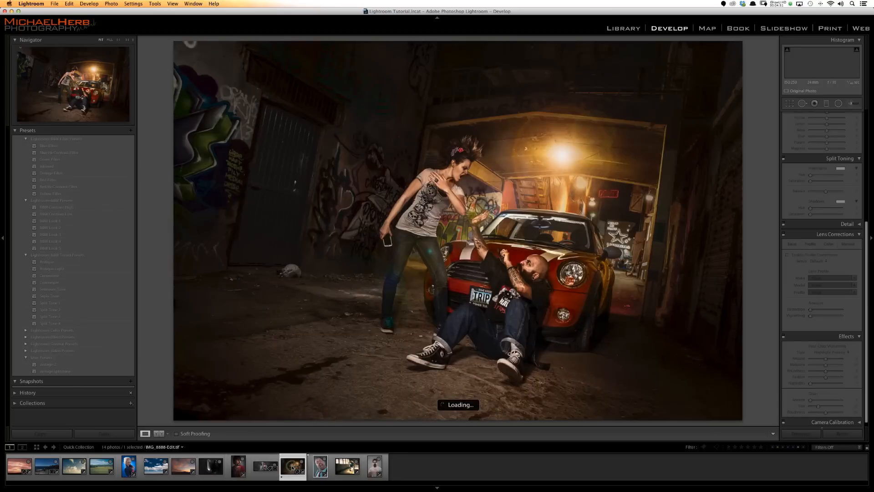
left_click(51, 372)
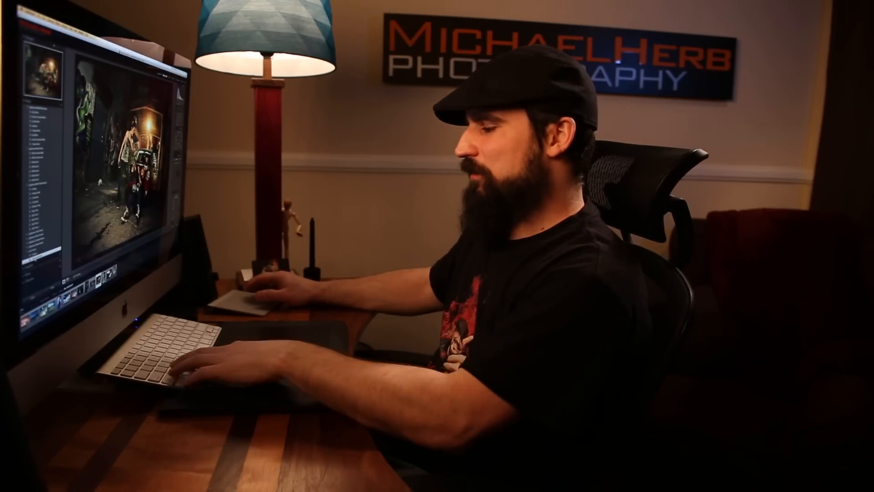
key("super+z")
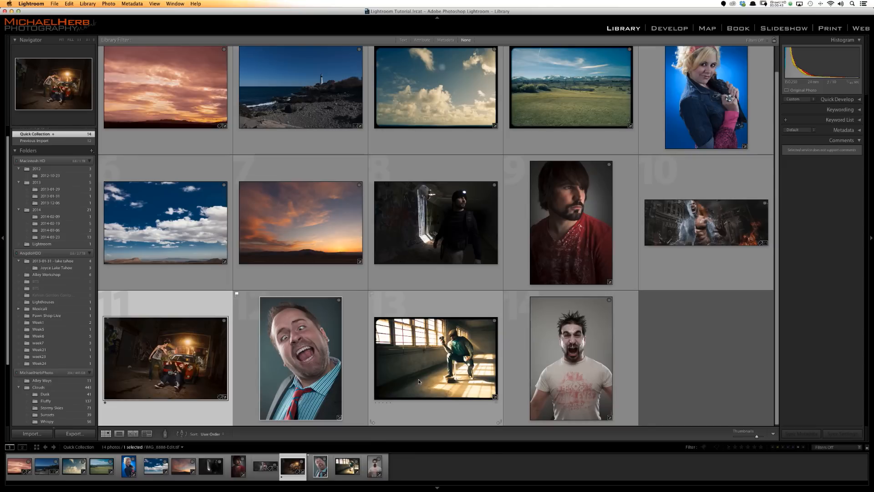
- Open the photo of the seated man with the camera and show it in its library folder, Mexicali Day2
double_click(419, 381)
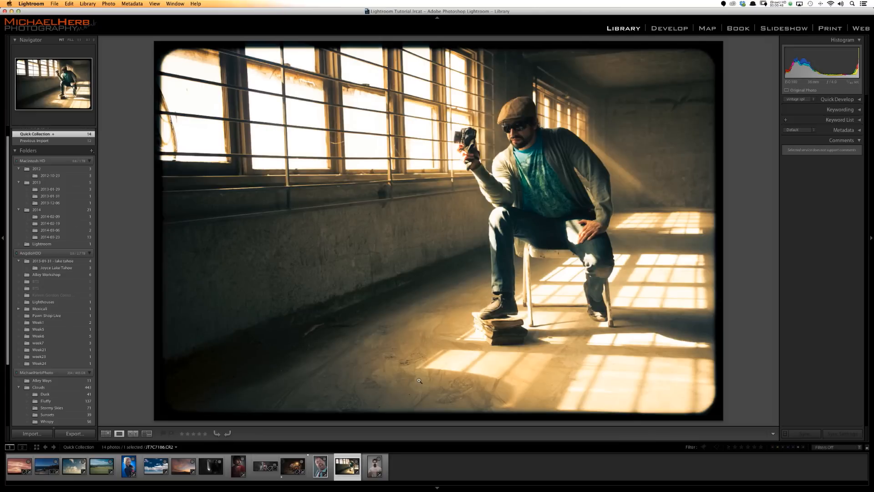
right_click(338, 464)
left_click(411, 336)
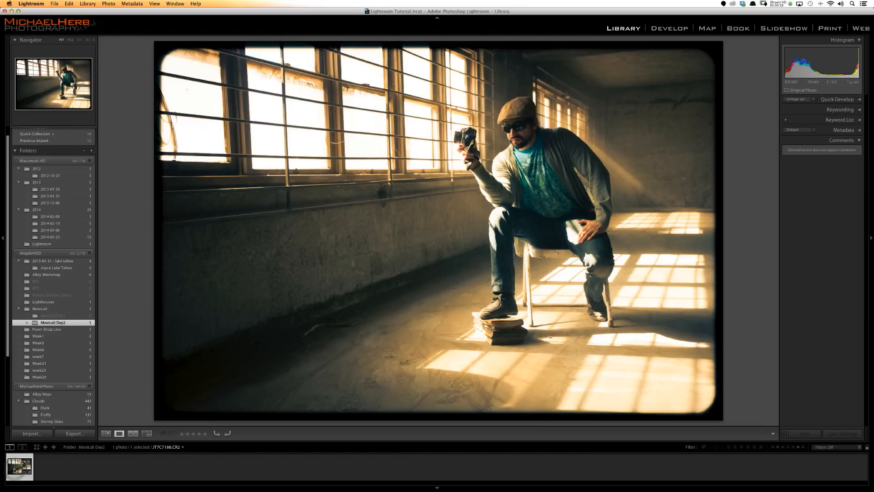
- Create two virtual copies of the seated man photo and collapse the resulting stack
right_click(14, 470)
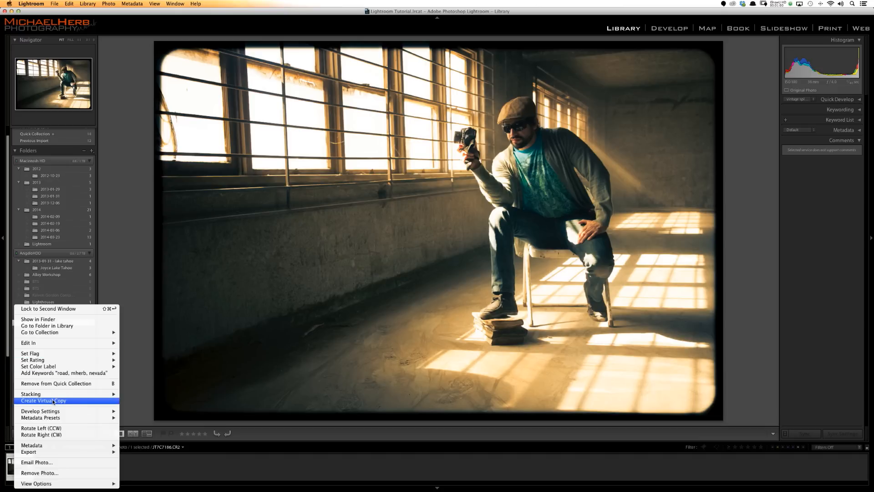
left_click(56, 401)
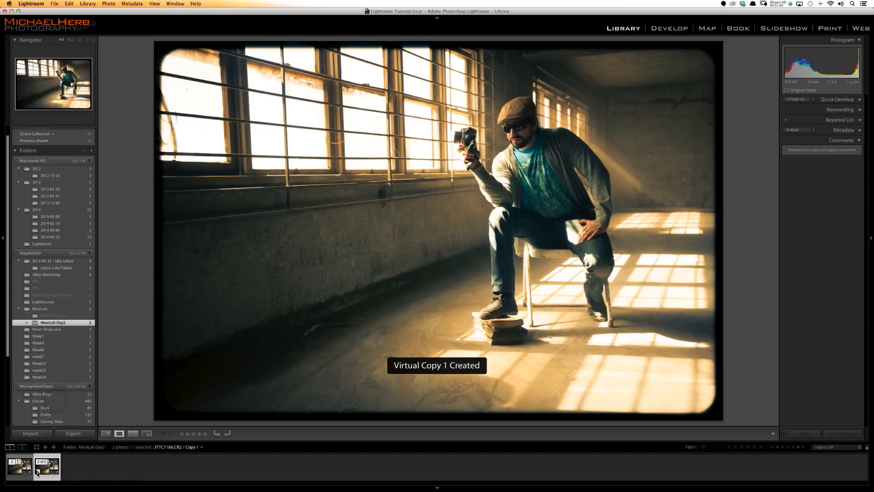
right_click(43, 471)
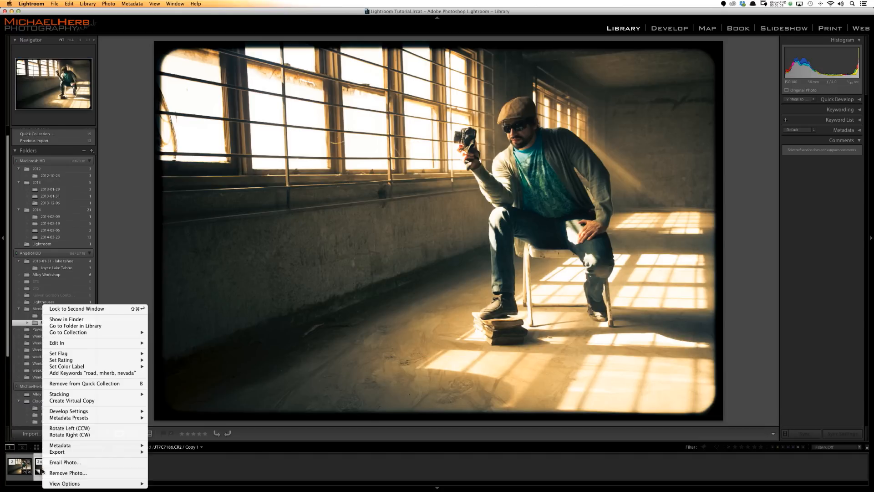
left_click(85, 403)
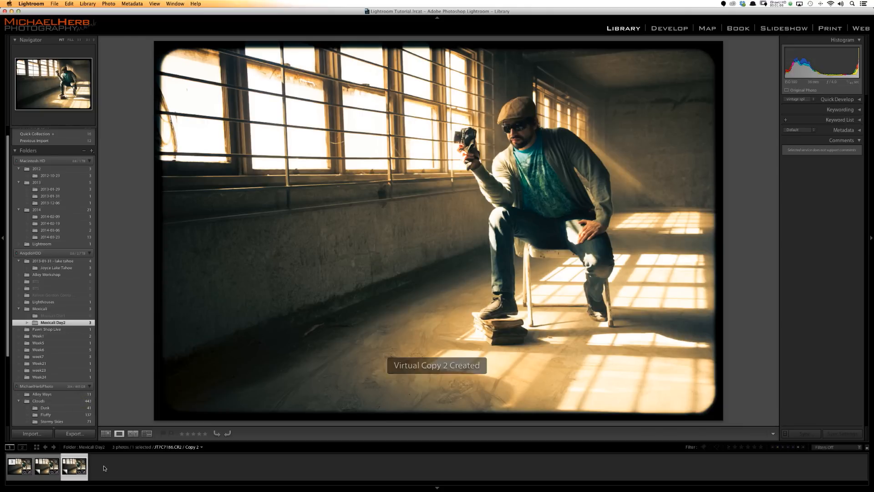
left_click(12, 462)
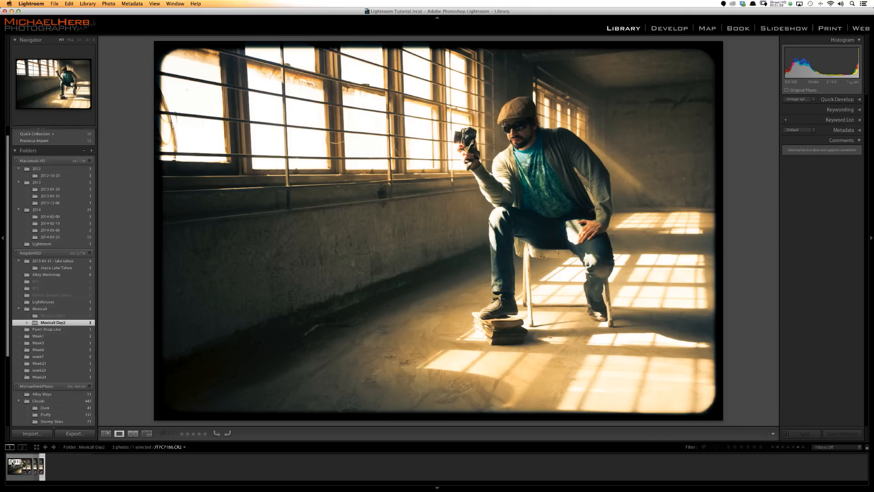
left_click(12, 462)
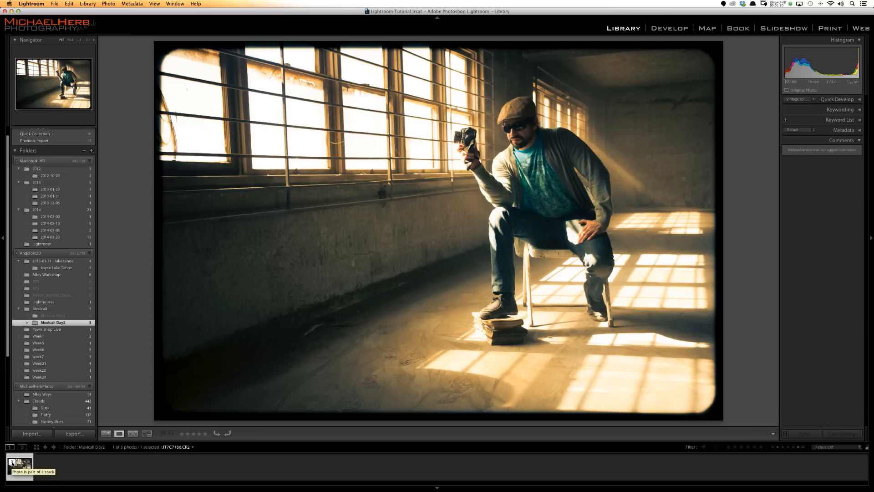
- Apply the Orange Filter black-and-white preset to the virtual copy in the middle of the expanded stack
left_click(47, 472)
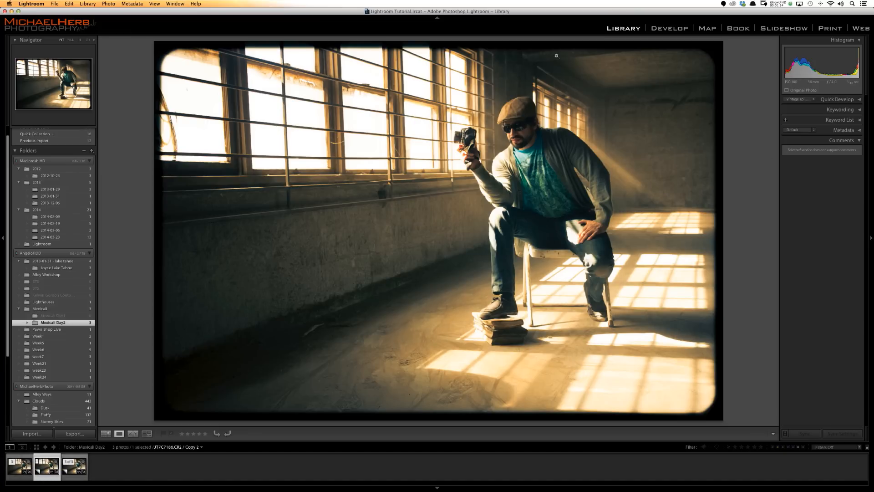
left_click(669, 29)
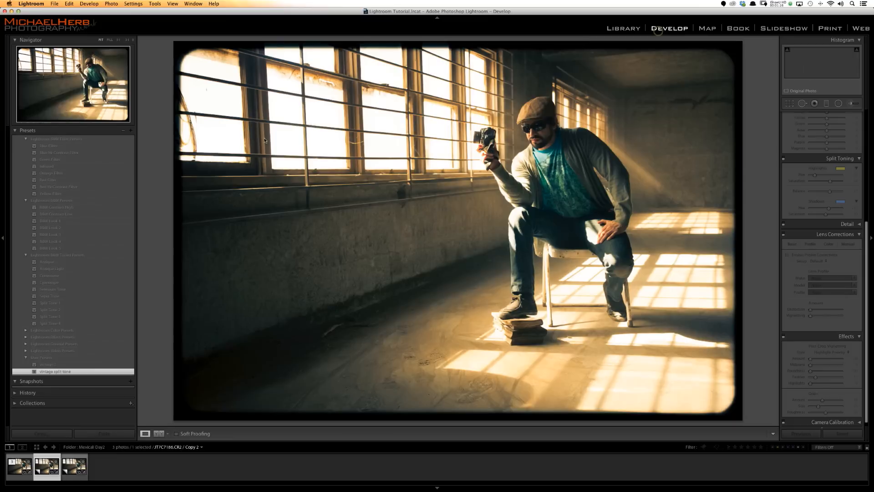
left_click(51, 187)
left_click(49, 173)
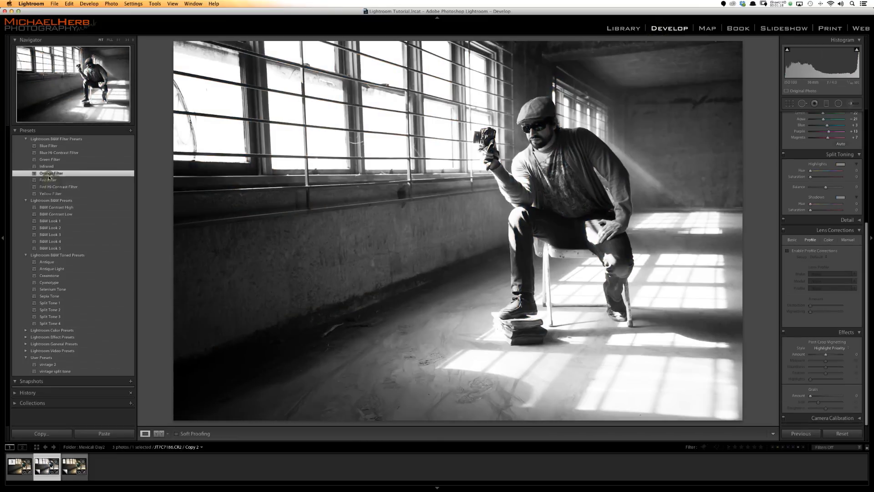
- Apply the Bleach Bypass color preset to the last virtual copy of the seated man photo
left_click(75, 465)
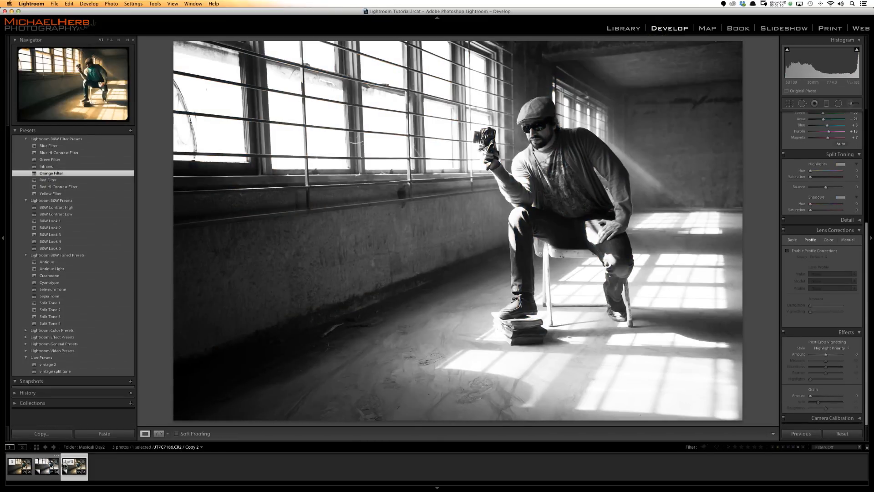
left_click(25, 338)
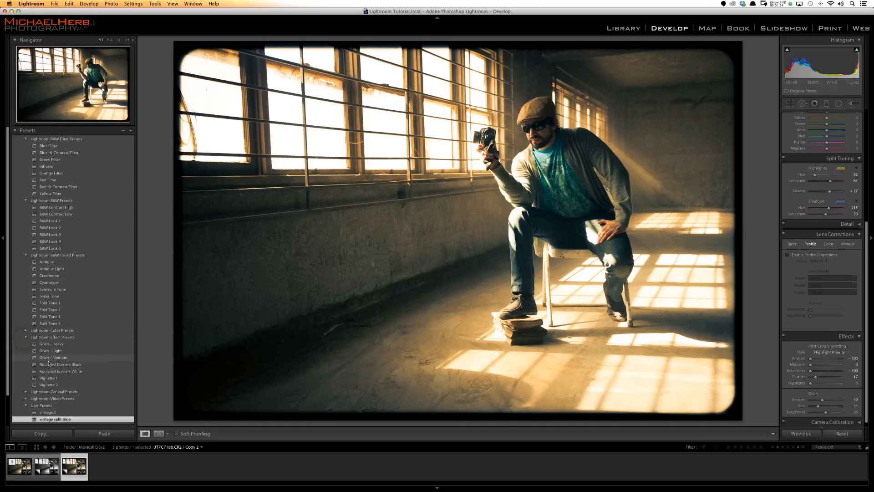
left_click(26, 331)
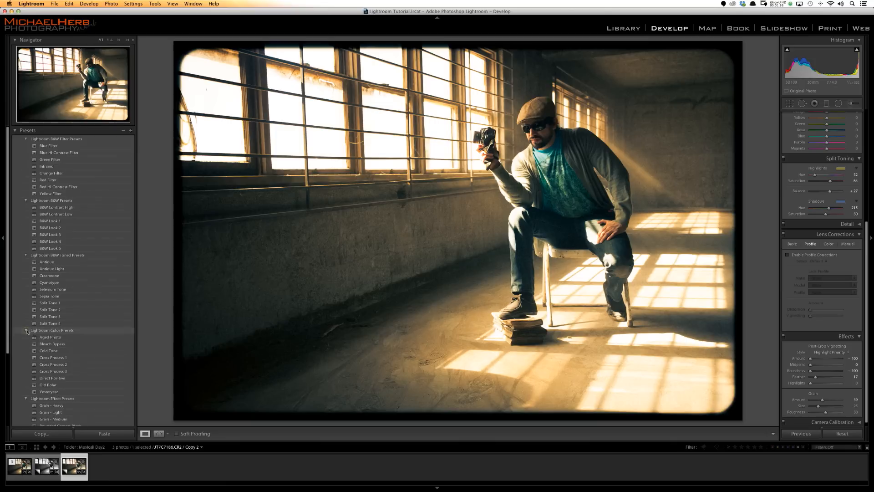
left_click(53, 345)
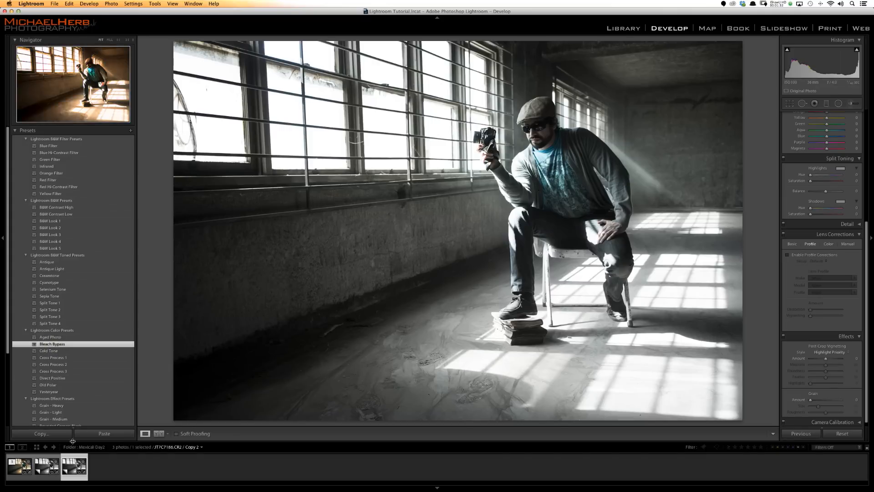
- Collapse and expand the stack holding the original seated man photo and its two virtual copies
left_click(12, 461)
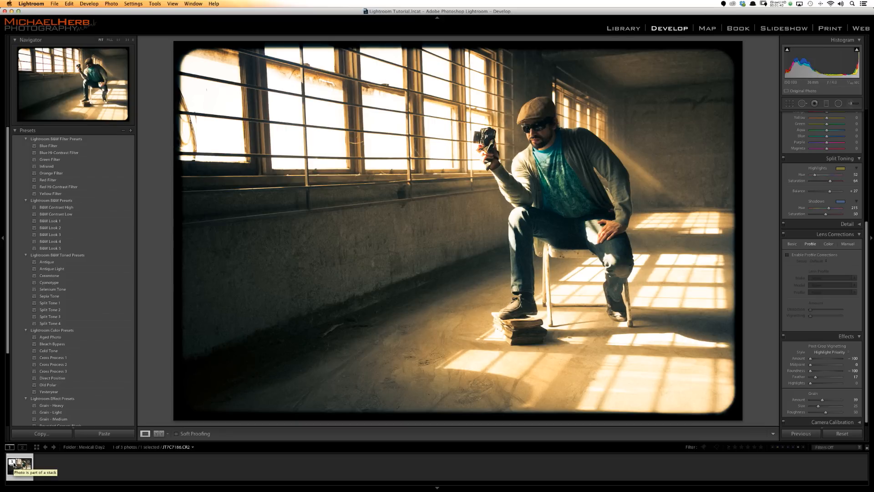
left_click(14, 462)
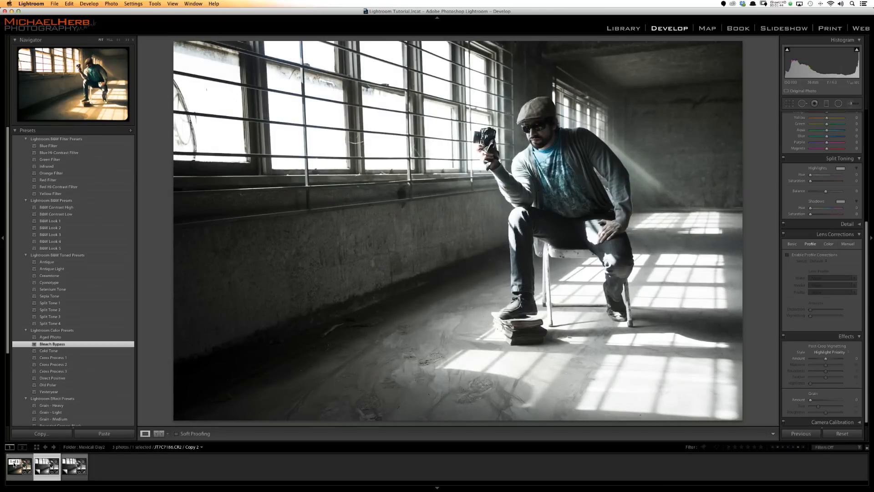
left_click(13, 463)
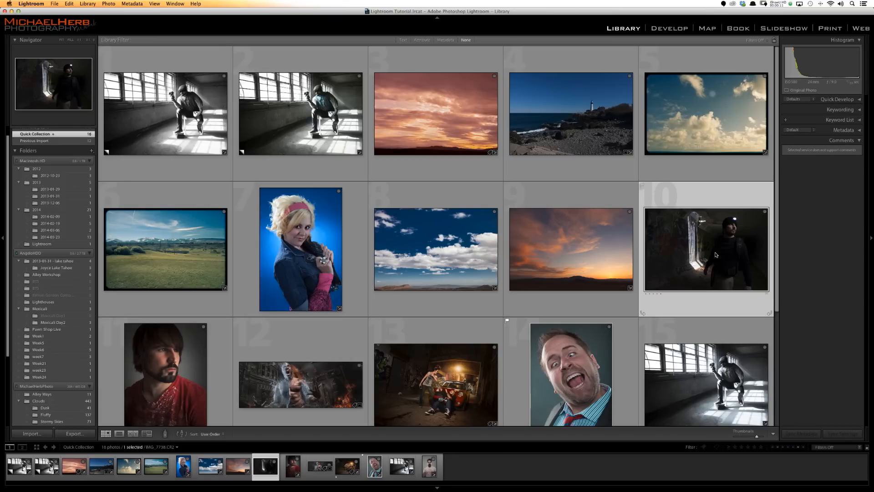
- Develop the tunnel photo of the man with the headlamp: shadows +99, highlights +14, clarity +11 and vibrance -20
double_click(715, 254)
left_click(663, 27)
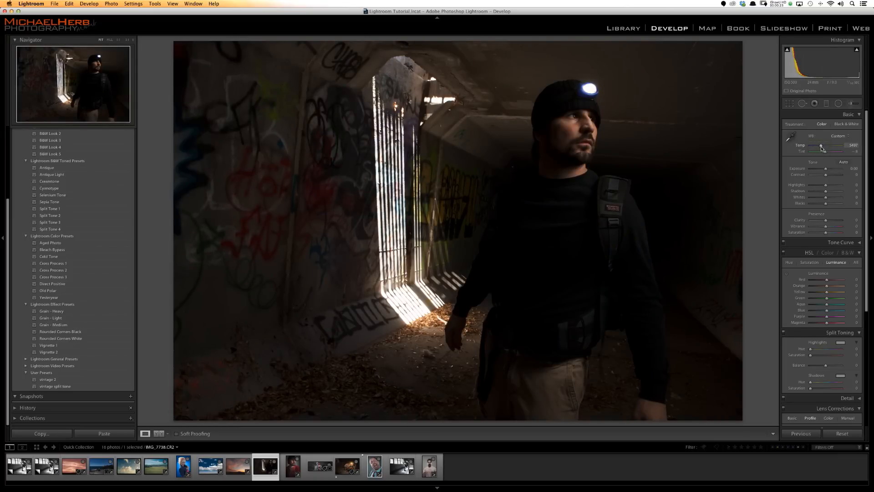
left_click_drag(826, 190, 840, 193)
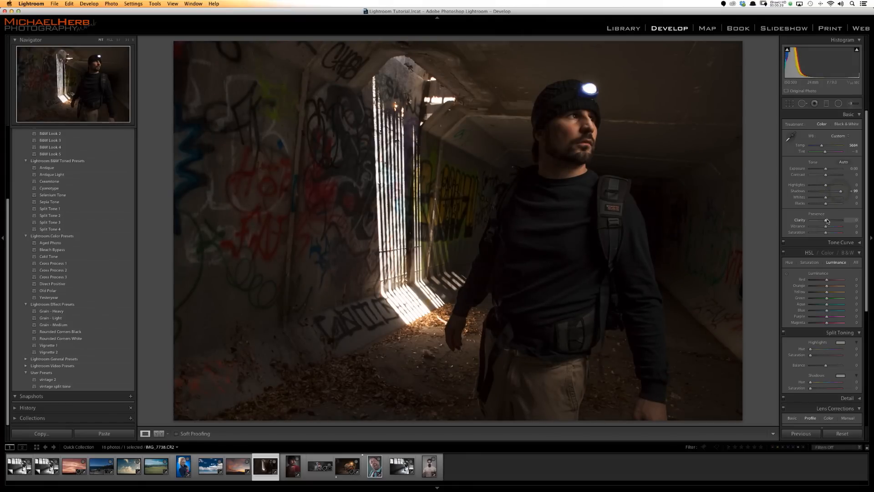
left_click_drag(828, 221, 826, 228)
left_click_drag(827, 186, 828, 185)
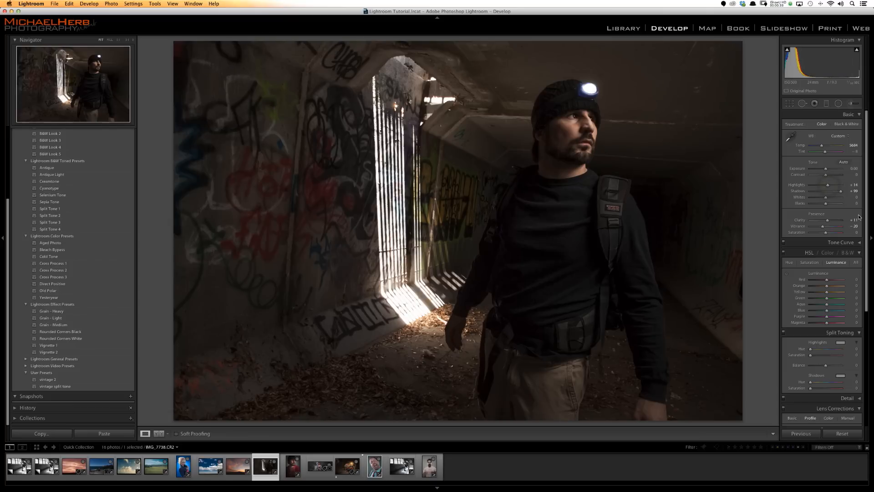
- Brighten the man's skin with the targeted Luminance adjustment, raising orange to +45 and red to +4
scroll(835, 205, "down", 3)
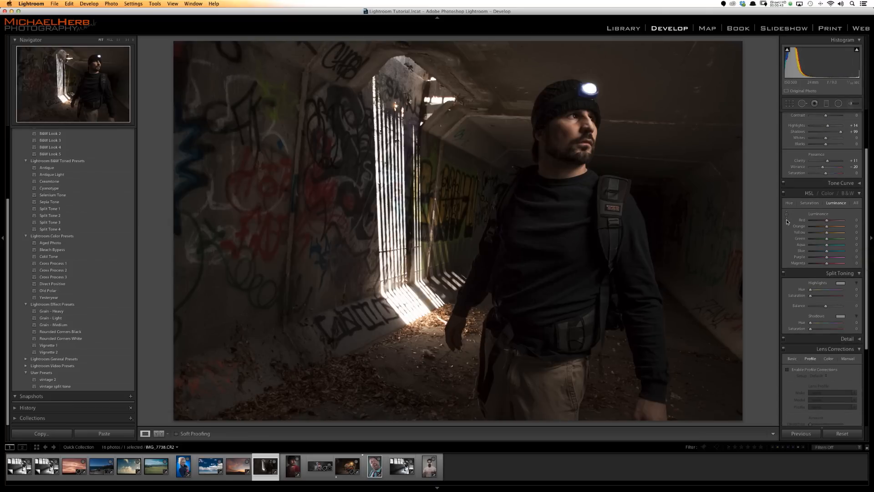
left_click(786, 215)
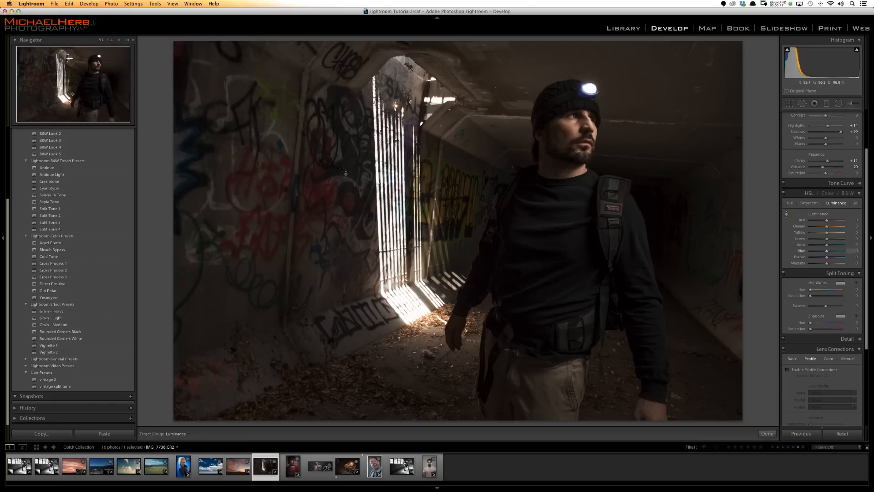
left_click_drag(581, 131, 581, 122)
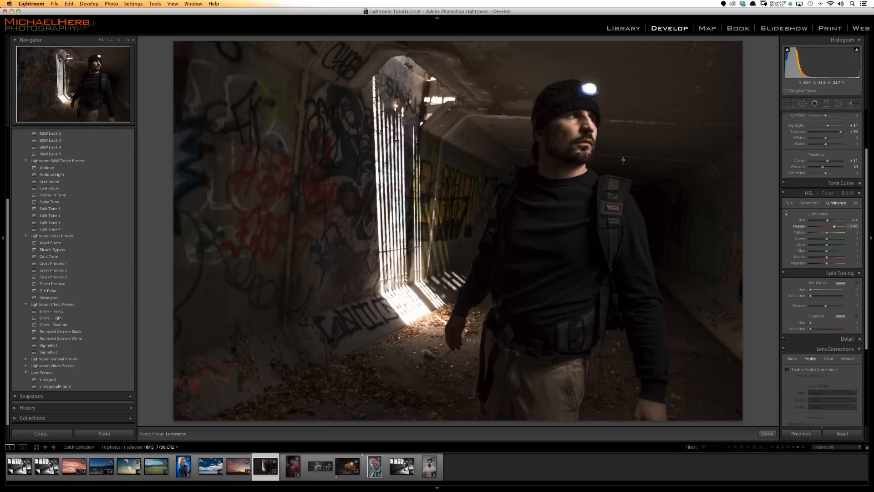
- Heal the dark crease under the man's nearer eye with Spot Removal, sampling skin beside the nose, at size 24, feather 100 and opacity 58
left_click_drag(867, 264, 867, 311)
scroll(814, 182, "up", 6)
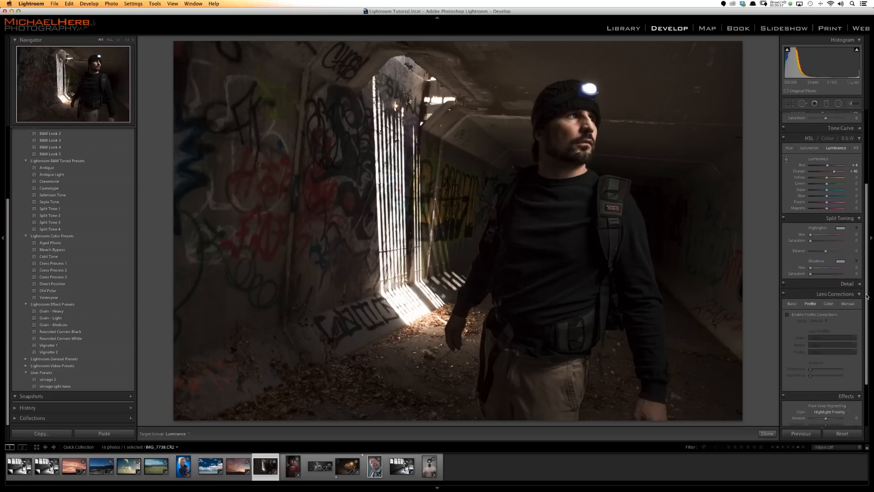
left_click(802, 103)
key("z")
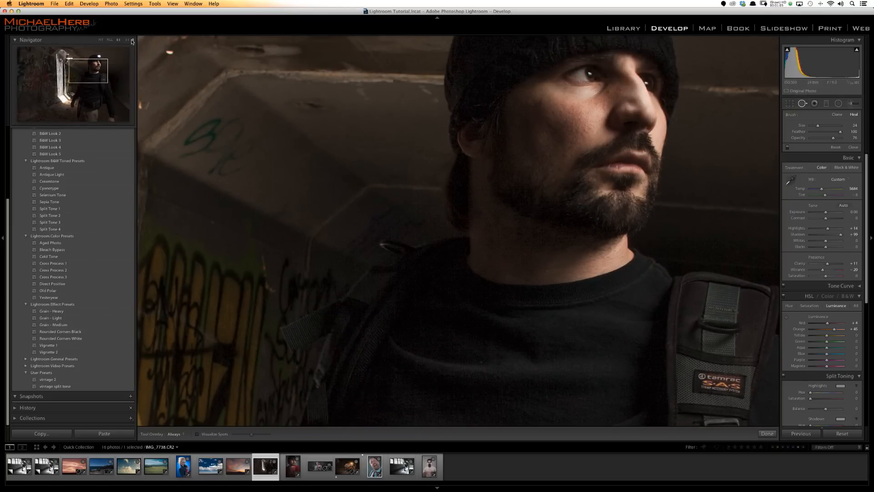
key("super+equal")
left_click_drag(640, 221, 514, 364)
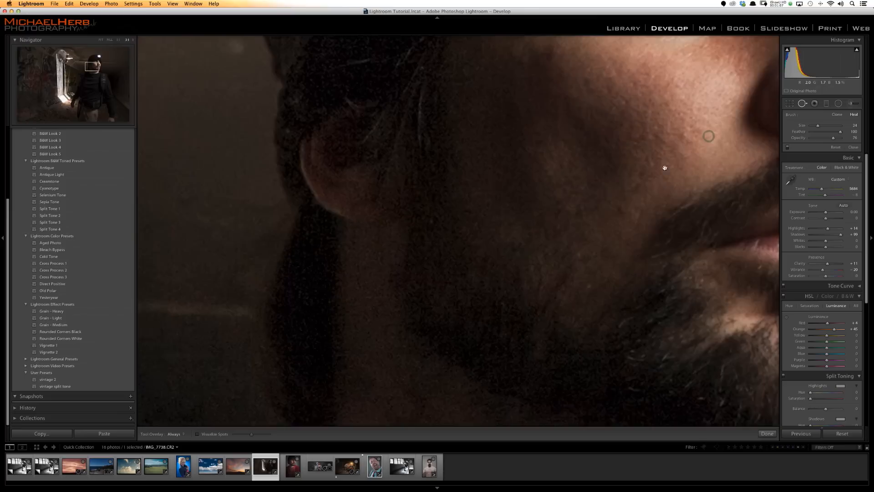
left_click_drag(663, 168, 523, 300)
left_click_drag(608, 208, 528, 288)
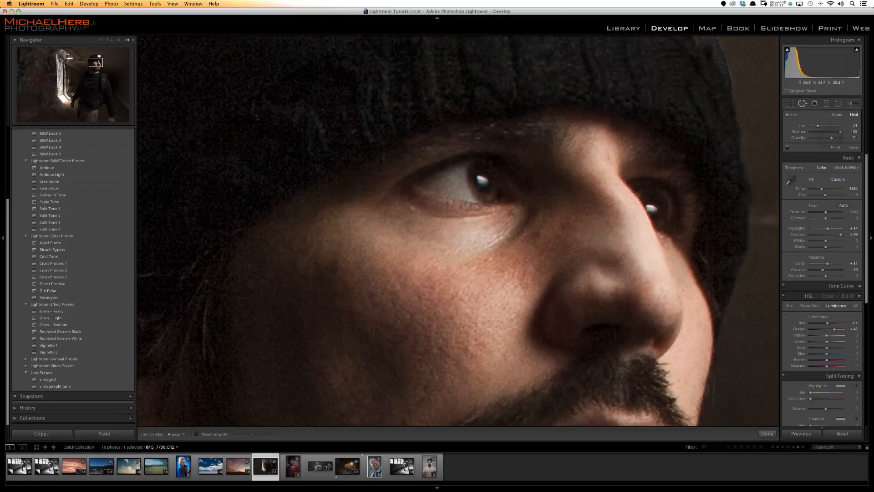
left_click_drag(534, 211, 471, 257)
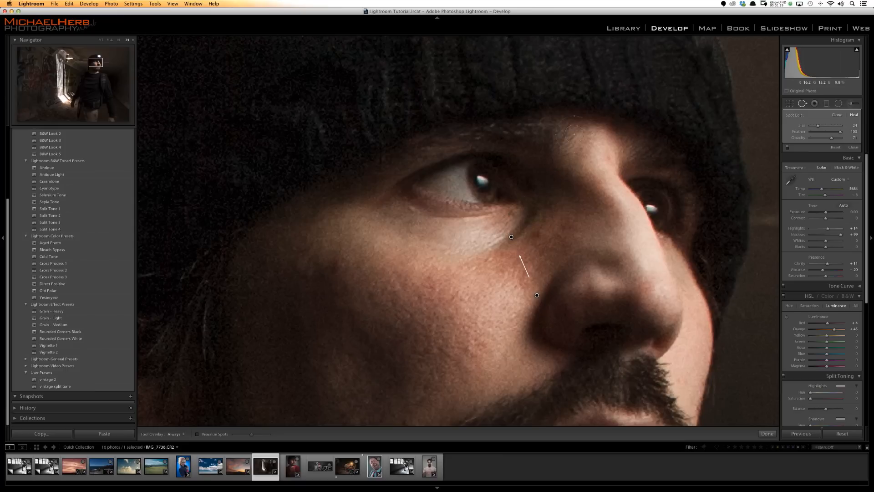
left_click_drag(537, 294, 555, 254)
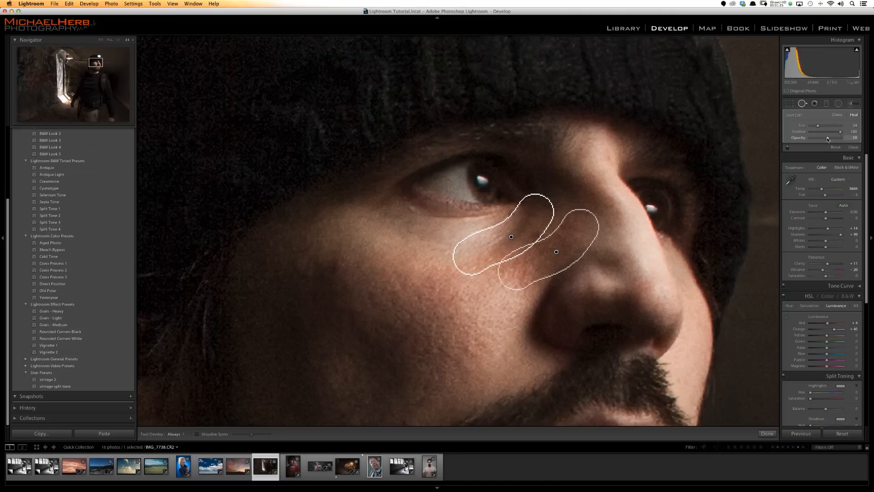
left_click(803, 104)
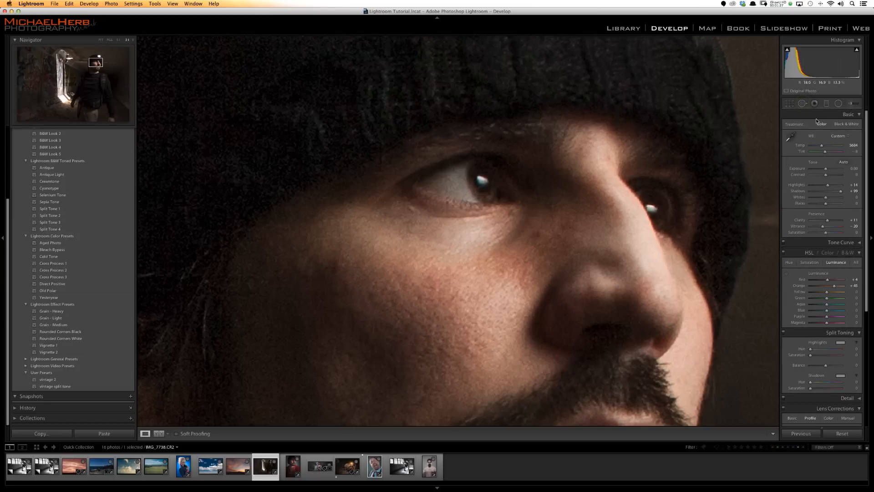
- Heal a small spot between the nearer eye and nose at size 12 and opacity 100, sampling from the side of the nose
left_click(802, 104)
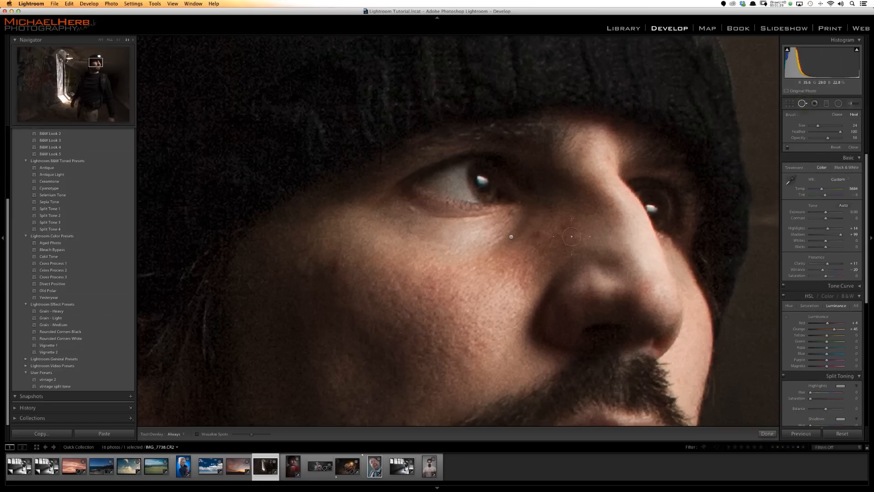
left_click(542, 228)
scroll(571, 197, "down", 2)
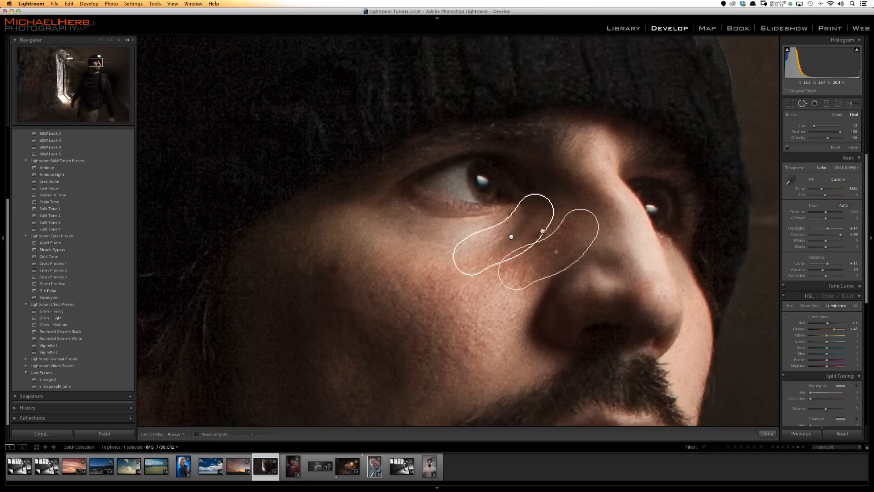
left_click(546, 232)
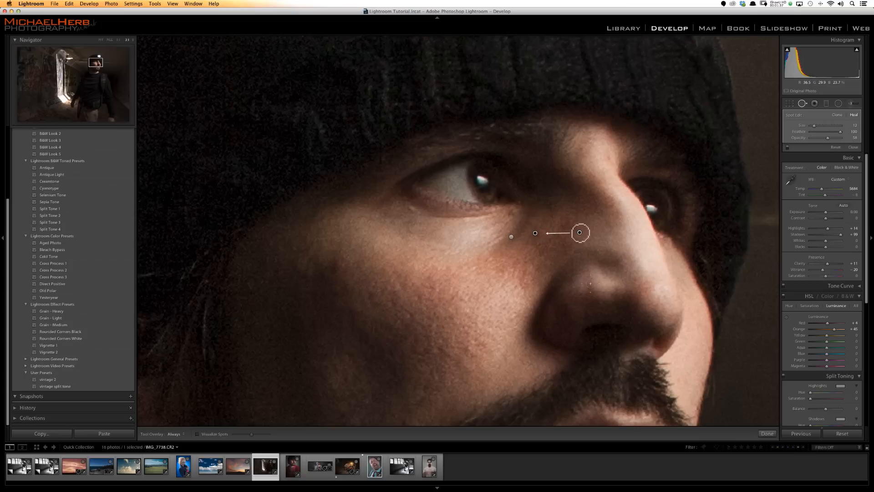
left_click_drag(583, 233, 588, 233)
left_click_drag(828, 138, 834, 139)
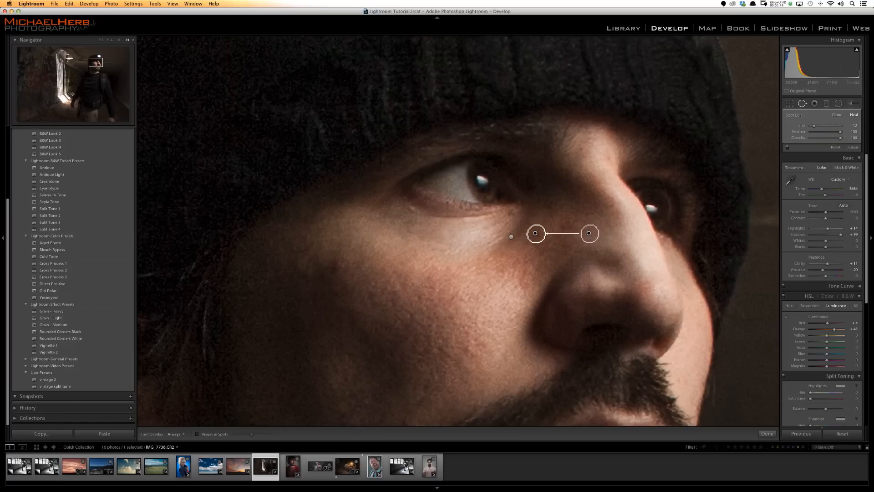
- Heal a spot on the outer part of the man's nearer cheek at size 12 and finish the spot removal
left_click(336, 266)
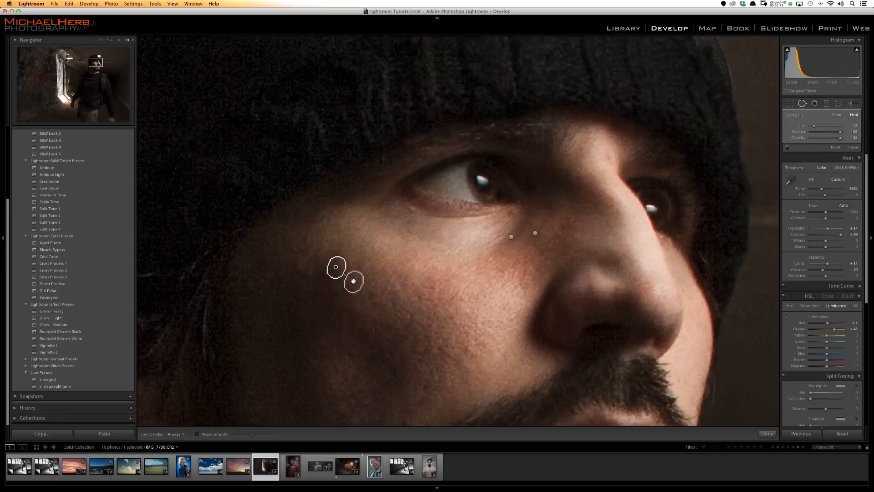
left_click(802, 103)
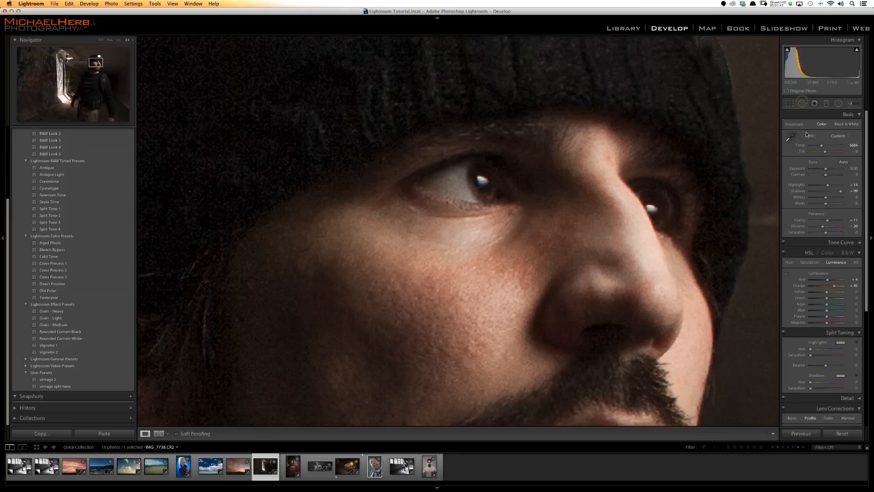
- Paint both of the man's eyes with an Iris Enhance adjustment brush at size 4.0, exposure 0.35 and saturation 40
left_click(850, 104)
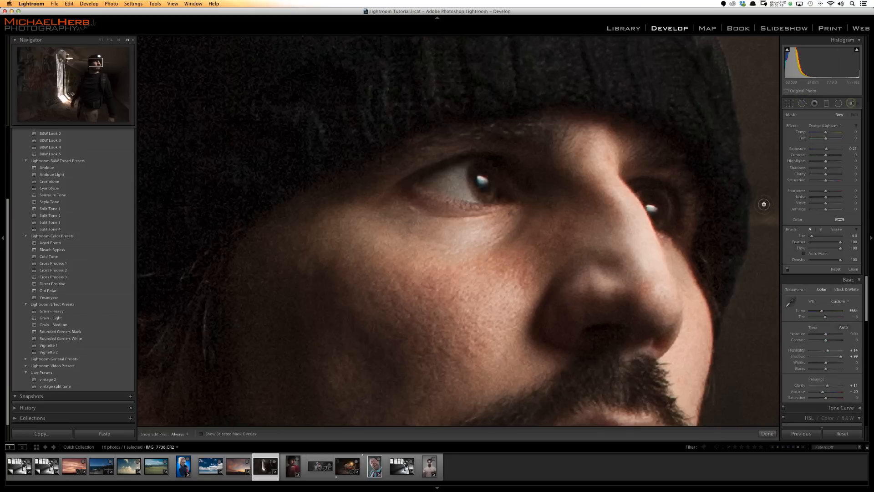
left_click(821, 127)
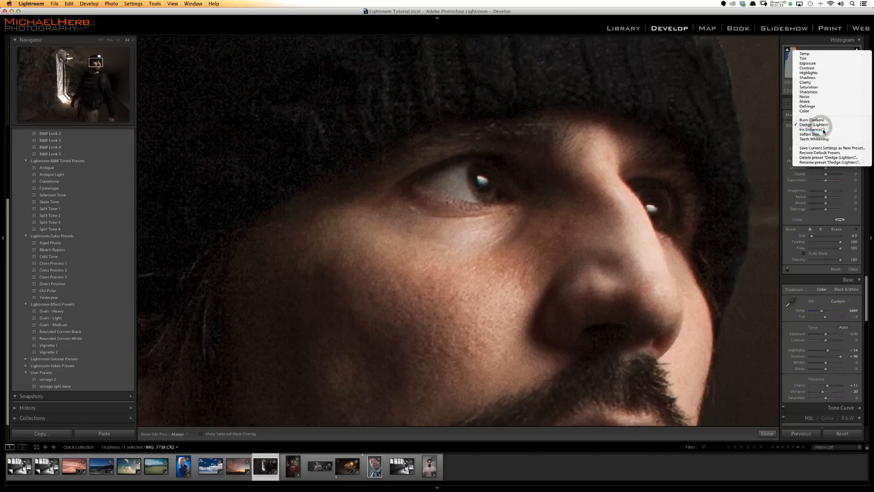
left_click(819, 137)
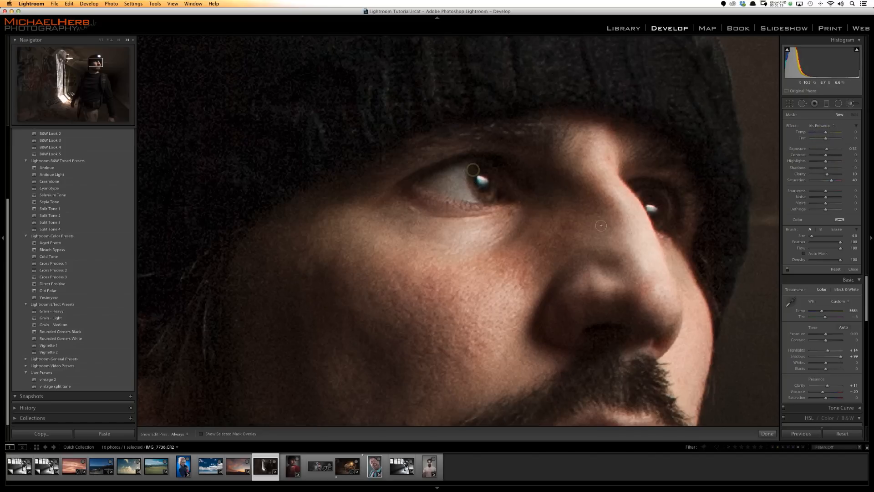
left_click(473, 169)
left_click_drag(656, 197, 659, 221)
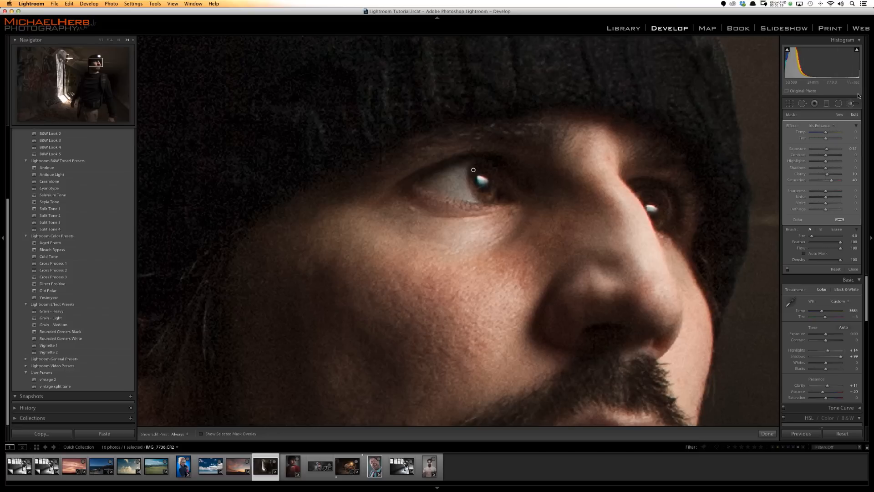
- Lighten the nose and nearer cheek with a new Dodge (Lighten) brush at exposure 0.25, hiding the edit pins while painting
left_click(839, 114)
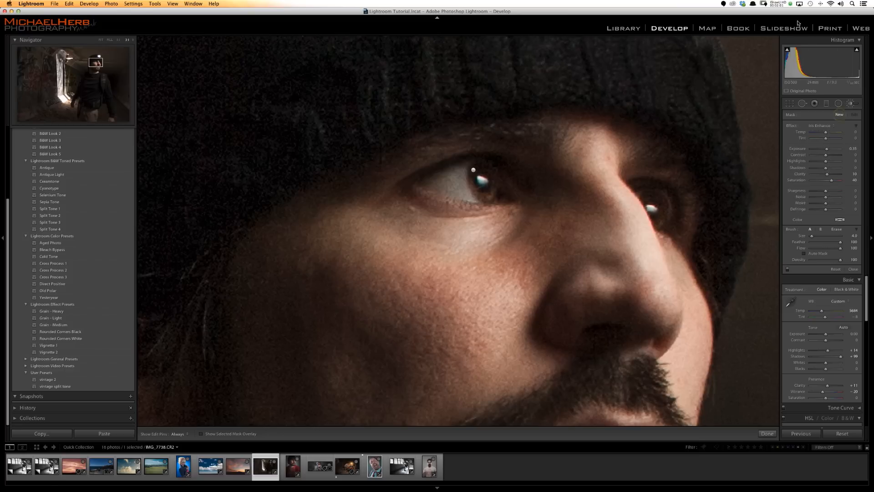
left_click(118, 40)
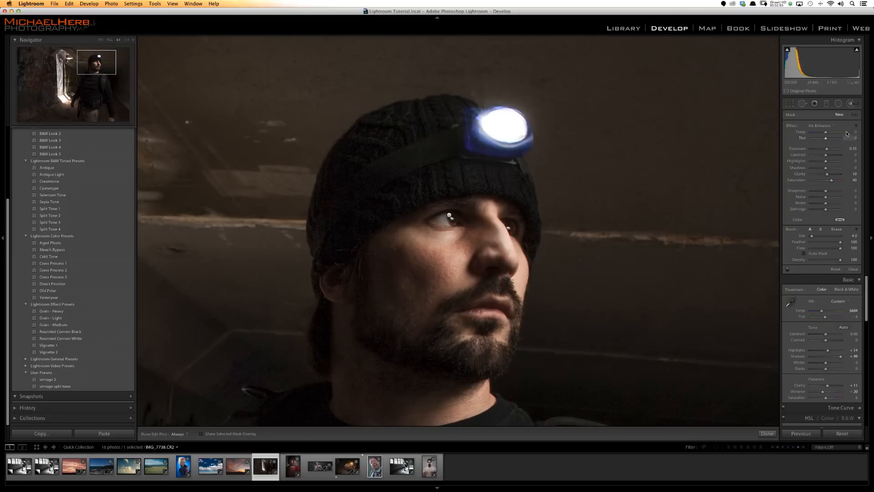
left_click(814, 127)
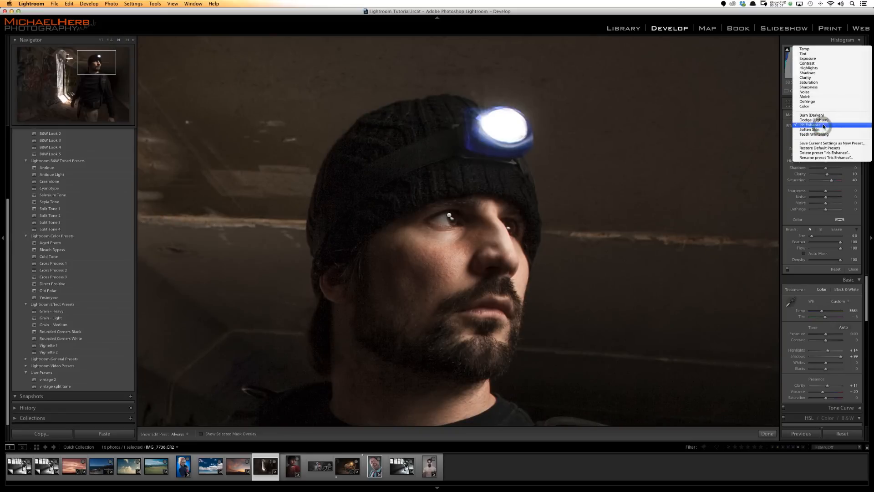
left_click(825, 120)
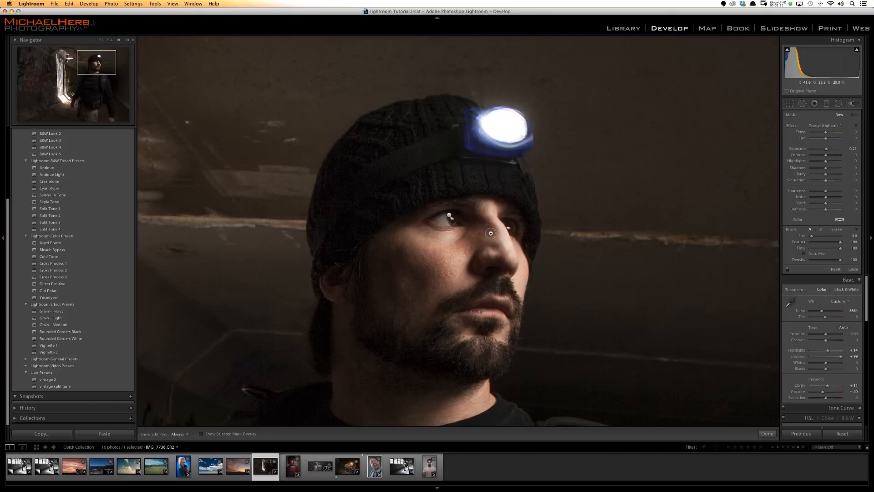
key("h")
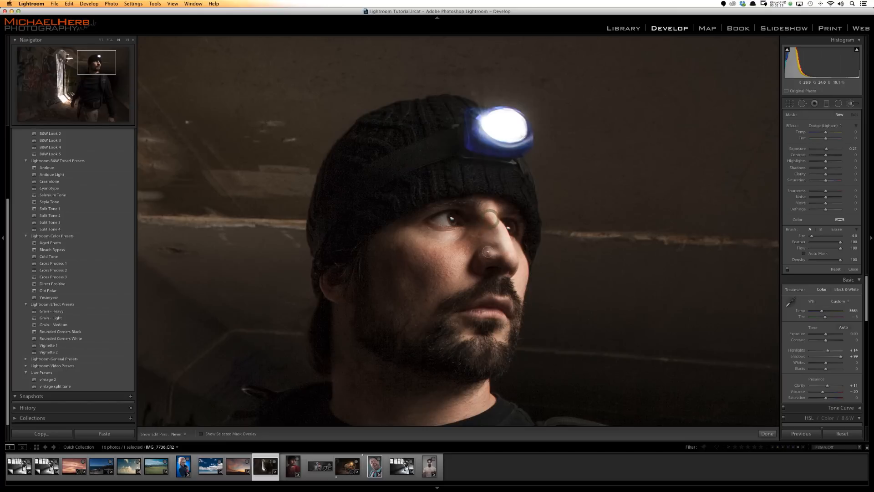
mouse_move(468, 258)
left_mouse_down()
mouse_move(409, 231)
mouse_move(391, 240)
mouse_move(463, 244)
mouse_move(471, 278)
left_mouse_up()
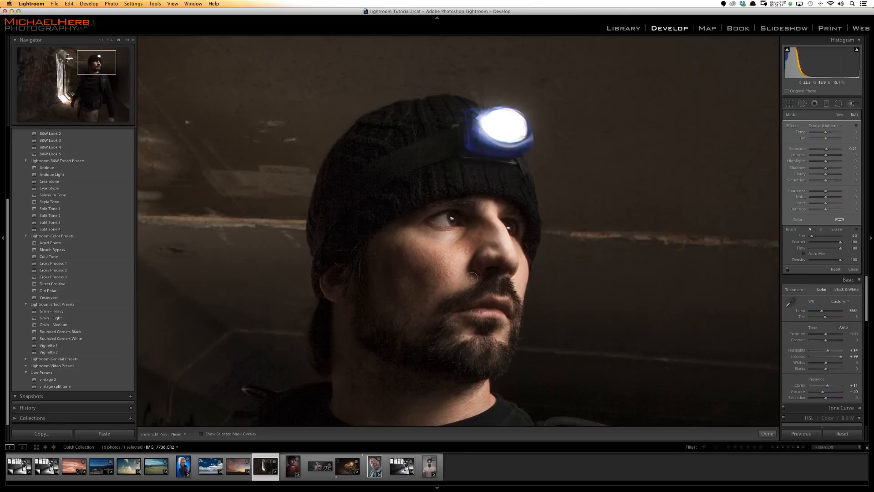
key("h")
- Extend the Dodge (Lighten) brushing down over the man's dark shirt and backpack strap
key("h")
key("h")
left_click_drag(458, 385, 534, 136)
key("h")
left_click_drag(487, 242, 375, 226)
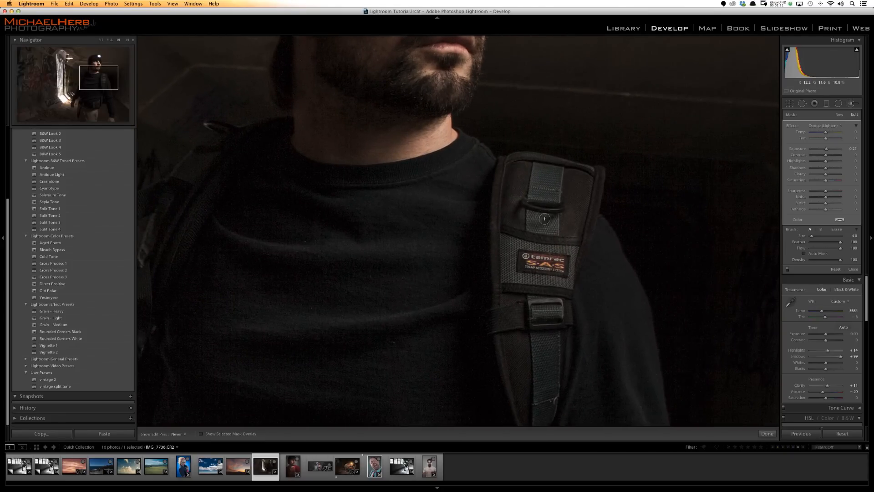
key("h")
key("z")
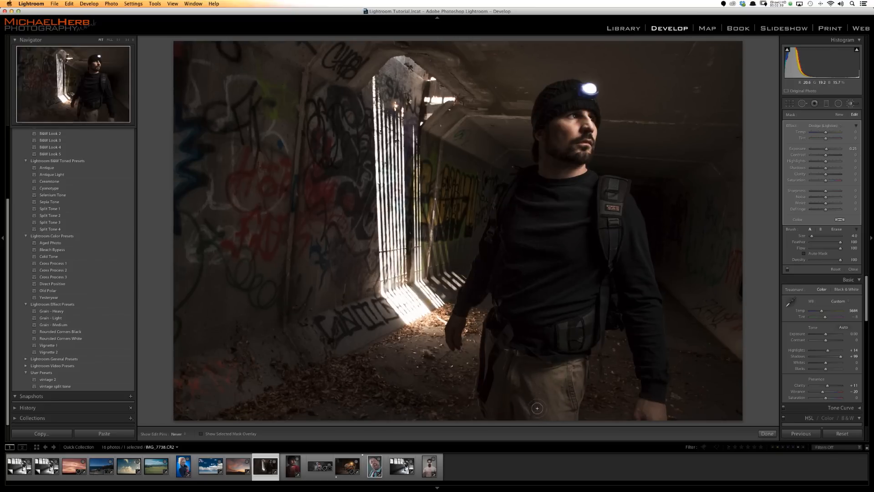
key("h")
key("h")
- Darken the shadowed cheek and beard with a new Burn (Darken) brush at exposure -0.30, and finish the brush adjustments
left_click(842, 115)
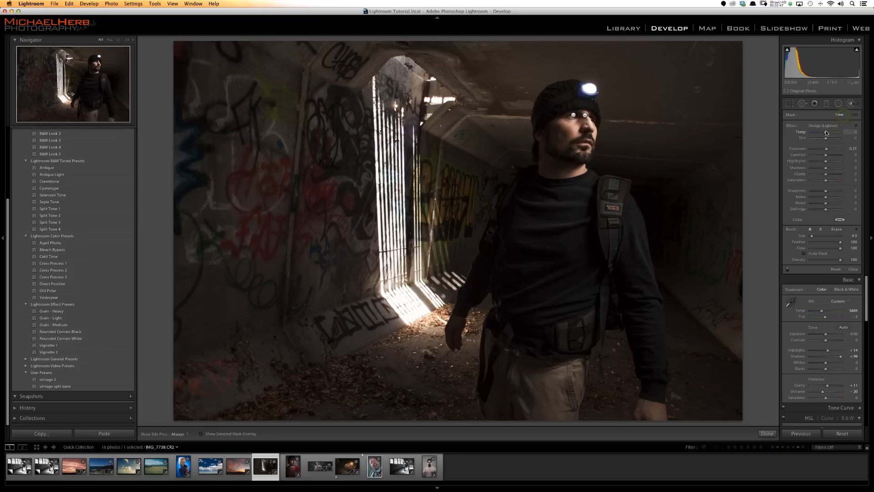
left_click(823, 126)
left_click(817, 121)
key("h")
left_click_drag(548, 132, 578, 160)
key("h")
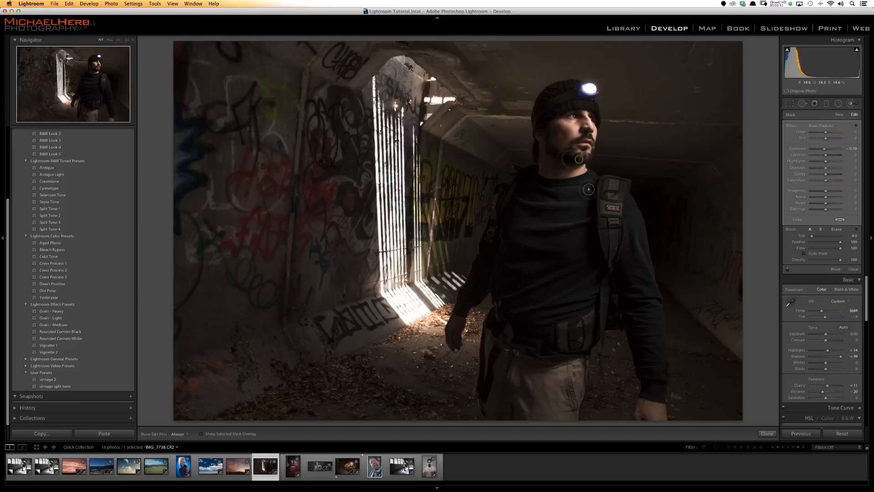
key("h")
key("h")
key("h")
key("h")
left_click(848, 105)
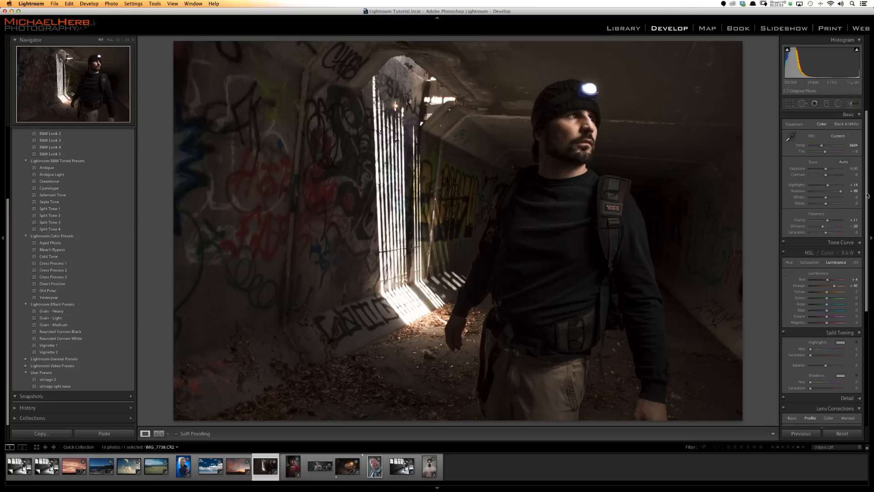
- Add film grain to the photo with an amount of 16 and inspect it up close
scroll(867, 179, "down", 8)
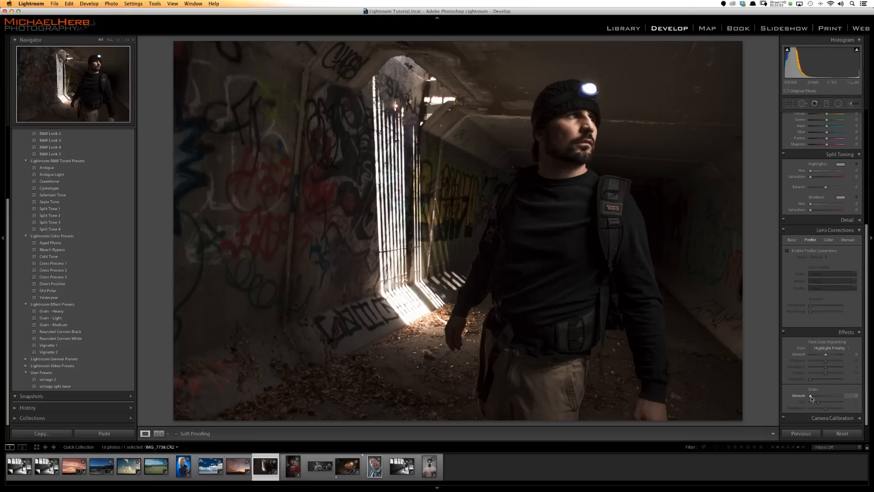
key("z")
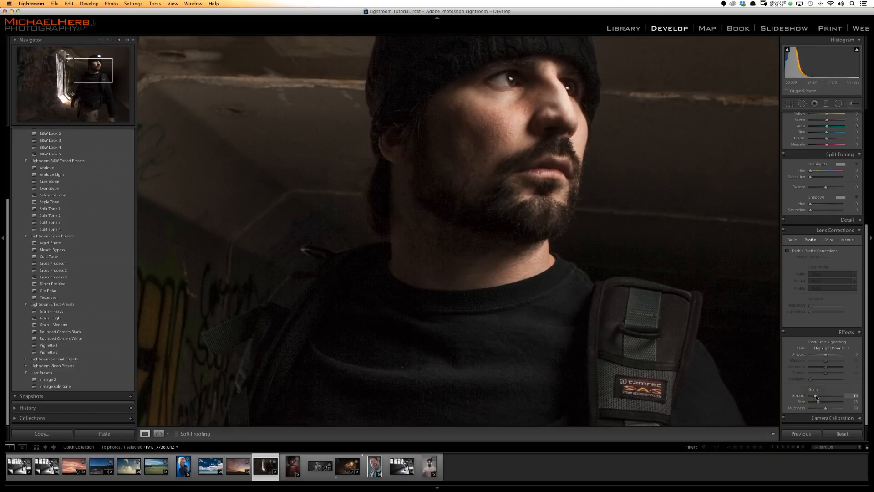
left_click(546, 187)
- Draw a tall Radial Filter ellipse around the man and darken everything outside it to exposure -1.04
key("shift+m")
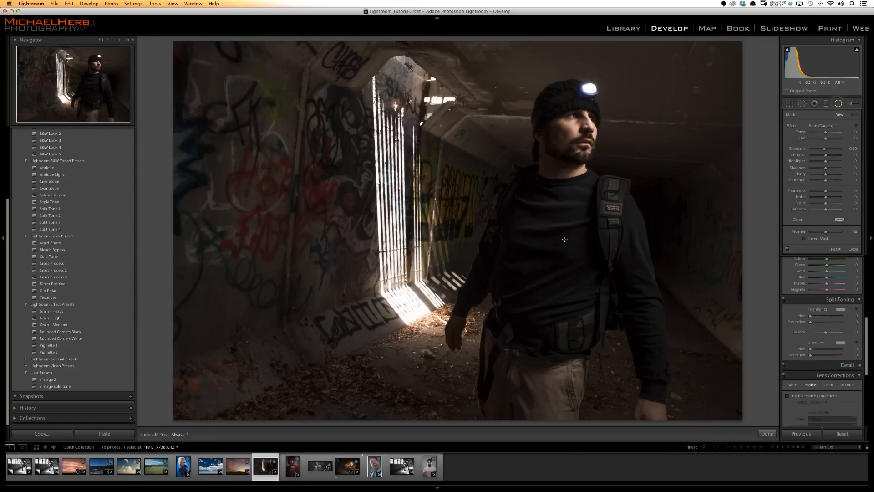
left_click_drag(552, 256, 690, 54)
left_click_drag(607, 232, 618, 237)
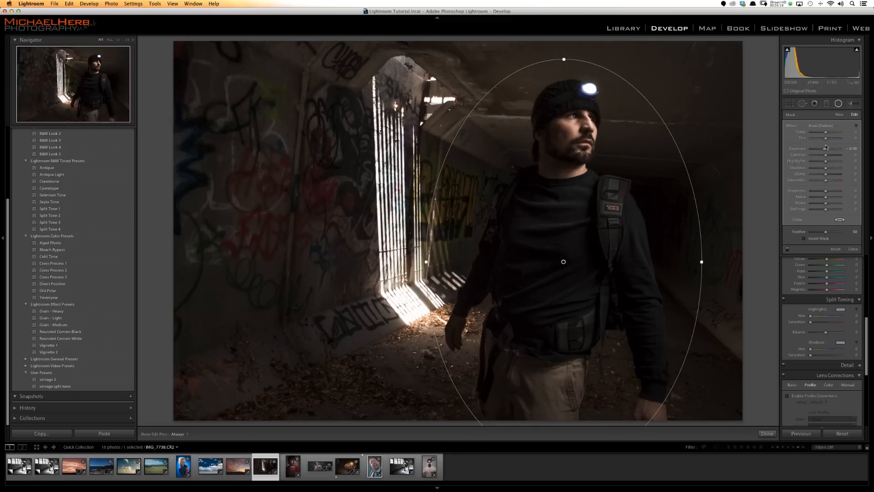
left_click_drag(826, 151, 823, 150)
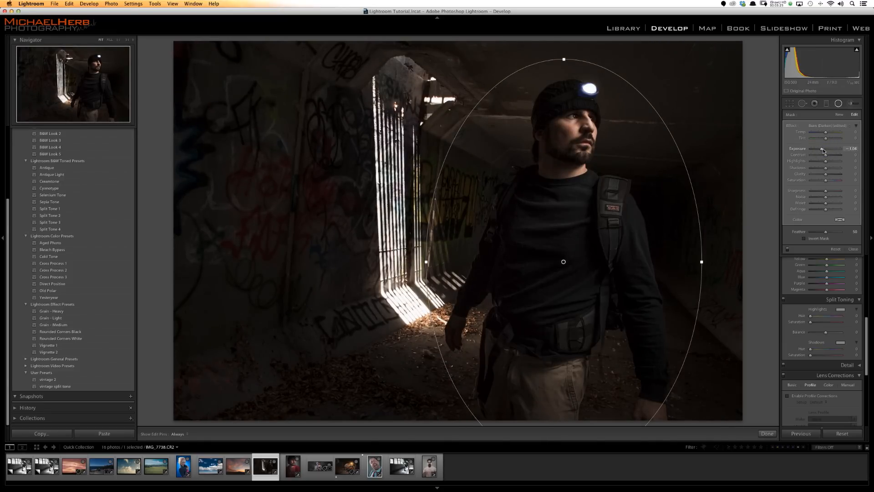
left_click(838, 103)
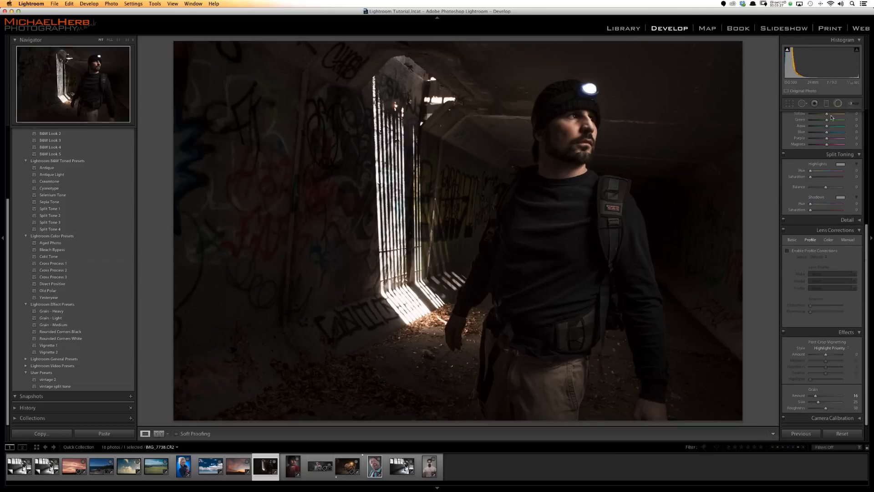
- Compare the edited tunnel portrait with its unedited Before version
key("backslash")
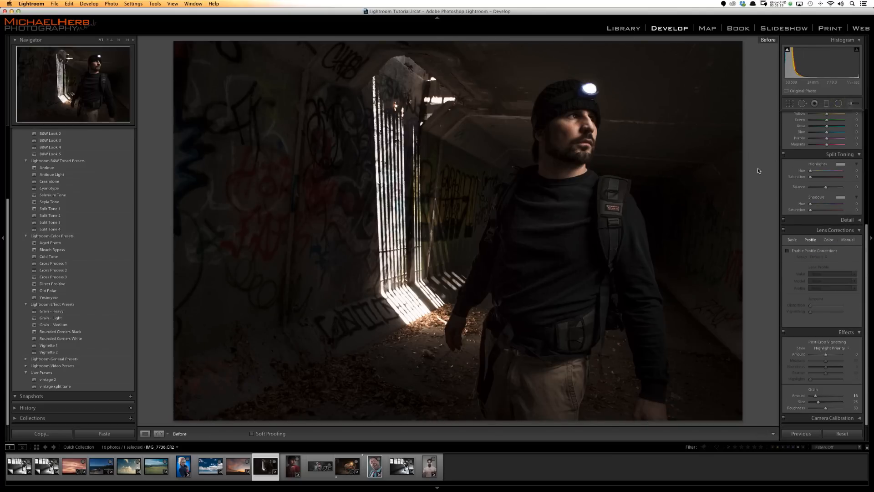
key("backslash")
key("backslash")
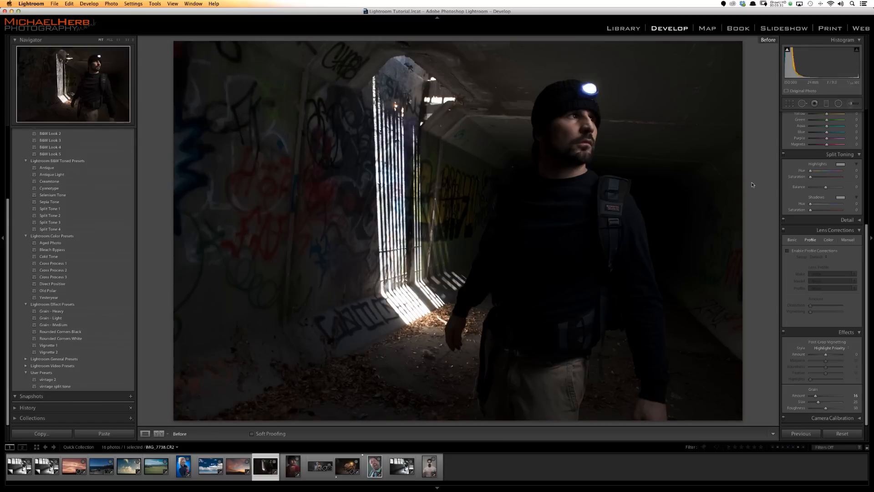
key("backslash")
key("backslash")
key("backslash")
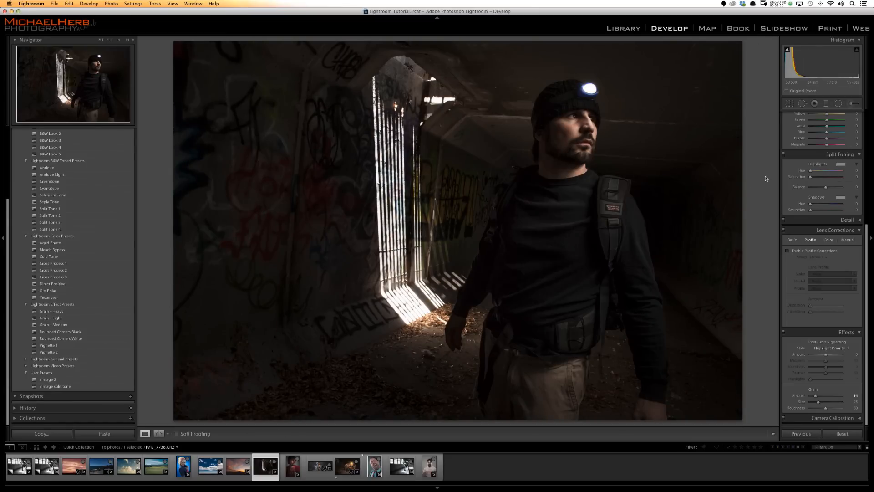